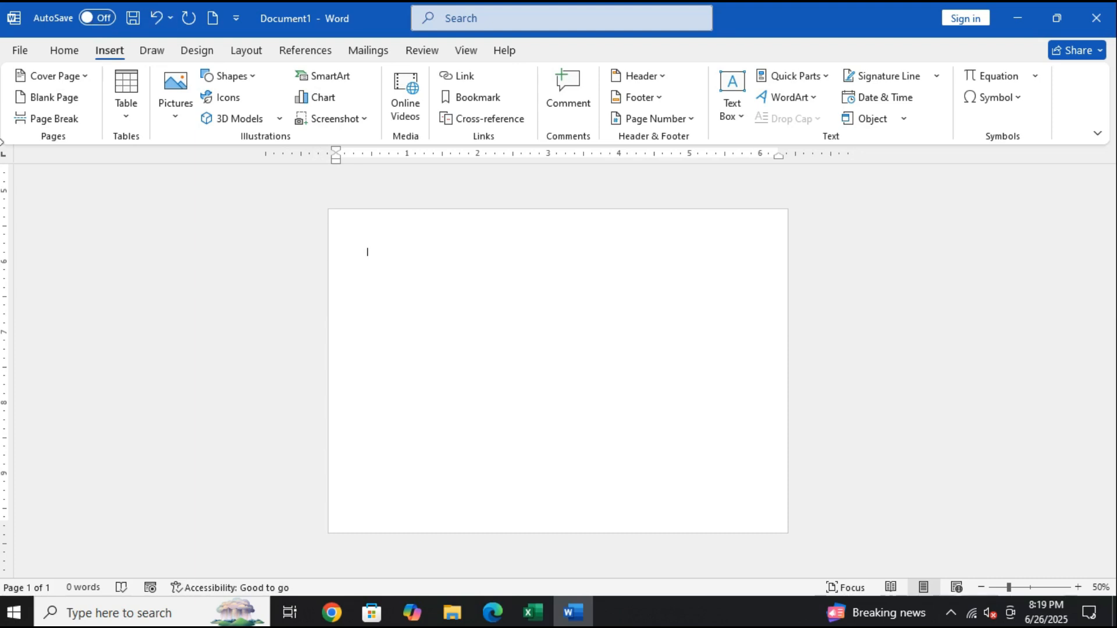
pyautogui.click(242, 79)
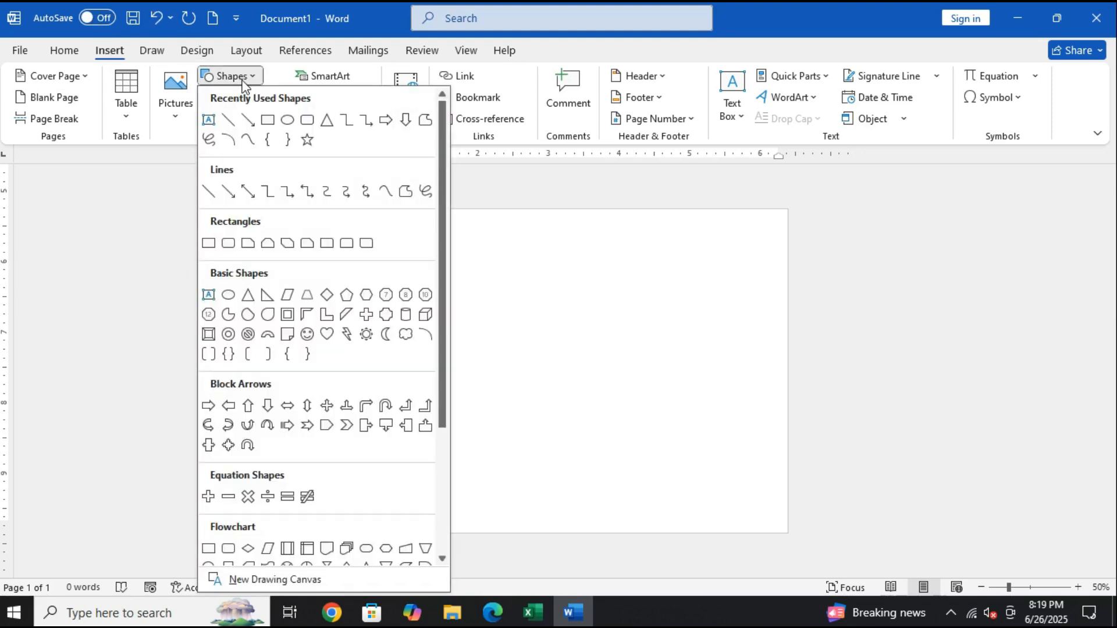
pyautogui.click(268, 120)
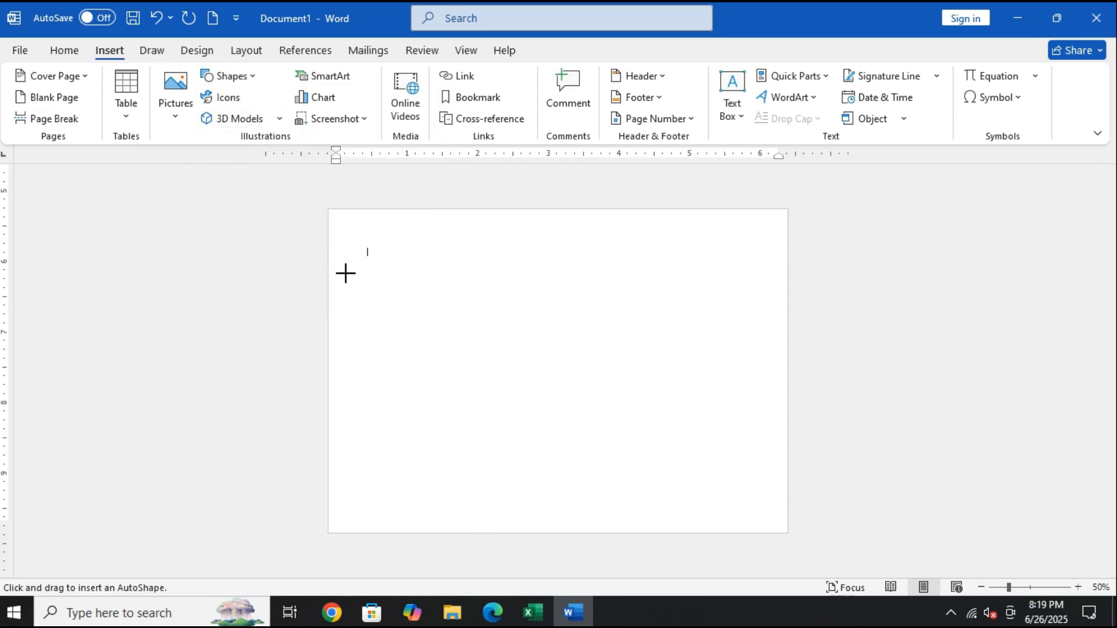
pyautogui.write('Nnnnnnnnnnnnnnnnnnnnnnnnnnnn')
pyautogui.press('BackSpace')
pyautogui.press('BackSpace')
pyautogui.press('BackSpace')
pyautogui.press('BackSpace')
pyautogui.press('BackSpace')
pyautogui.press('BackSpace')
pyautogui.press('BackSpace')
pyautogui.press('BackSpace')
pyautogui.press('BackSpace')
pyautogui.press('BackSpace')
pyautogui.press('BackSpace')
pyautogui.press('BackSpace')
pyautogui.press('BackSpace')
pyautogui.press('BackSpace')
pyautogui.press('BackSpace')
pyautogui.press('BackSpace')
pyautogui.press('BackSpace')
pyautogui.press('BackSpace')
pyautogui.press('BackSpace')
pyautogui.press('BackSpace')
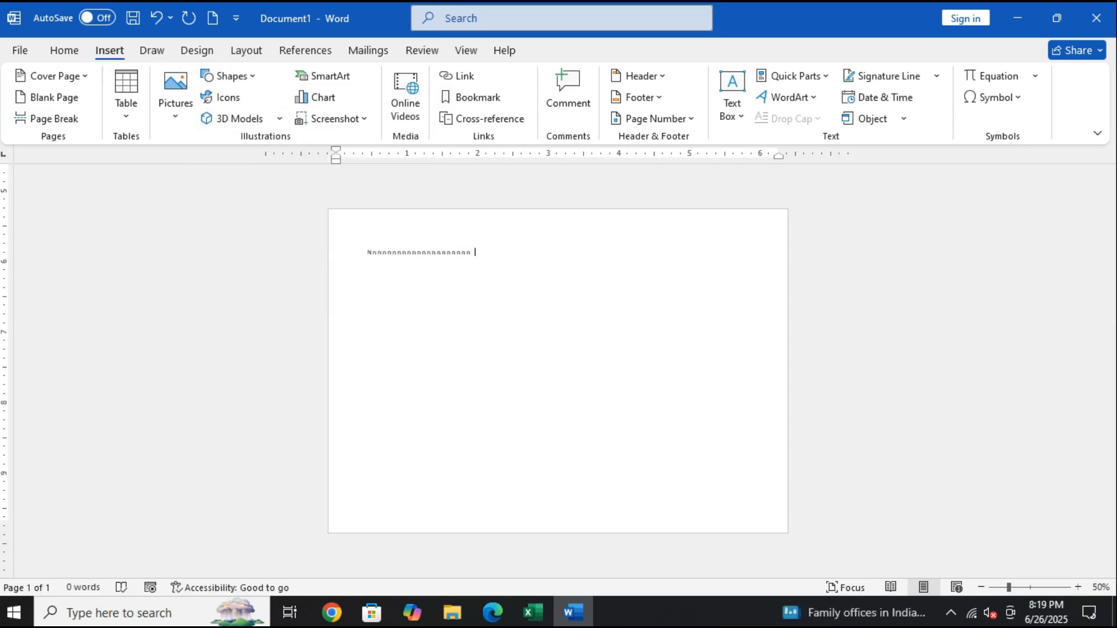
# Draw a wide rectangle near the top of the page, about 3.79" high and 8.96" wide
pyautogui.click(232, 77)
pyautogui.click(269, 140)
pyautogui.moveTo(367, 232)
pyautogui.mouseDown()
pyautogui.moveTo(738, 340)
pyautogui.moveTo(721, 364)
pyautogui.mouseUp()
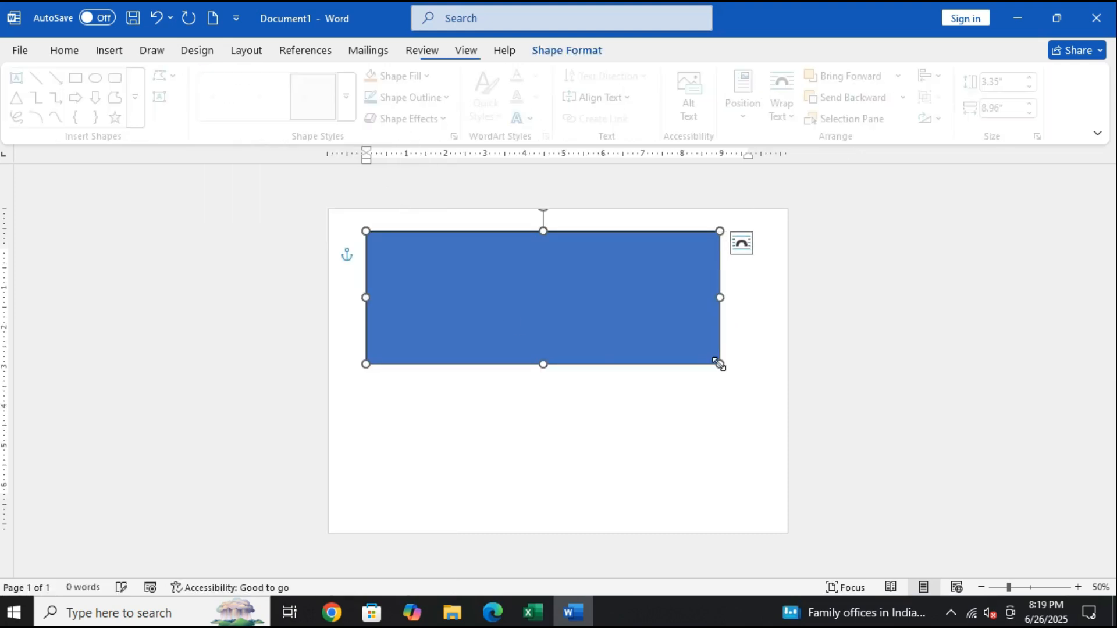
pyautogui.moveTo(510, 323); pyautogui.dragTo(531, 312)
pyautogui.moveTo(564, 352); pyautogui.dragTo(564, 371)
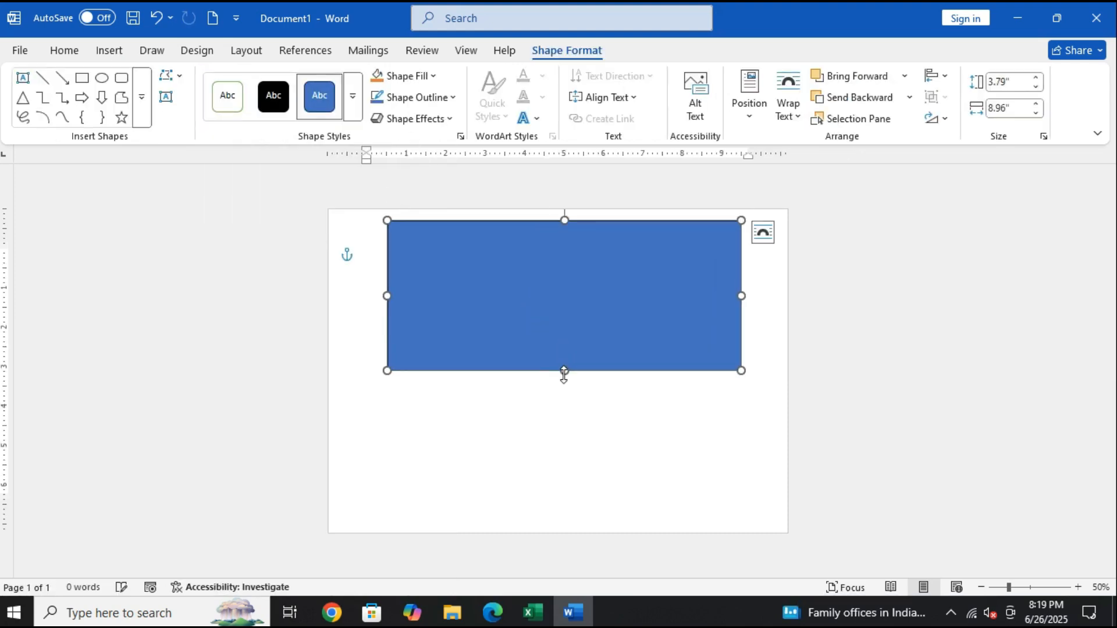
# Adjust the blue rectangle's position and size to about 3.54" high and 8.23" wide
pyautogui.moveTo(565, 330)
pyautogui.mouseDown()
pyautogui.moveTo(553, 347)
pyautogui.moveTo(556, 334)
pyautogui.mouseUp()
pyautogui.moveTo(376, 297); pyautogui.dragTo(393, 295)
pyautogui.moveTo(564, 371); pyautogui.dragTo(559, 332)
pyautogui.moveTo(723, 289); pyautogui.dragTo(711, 289)
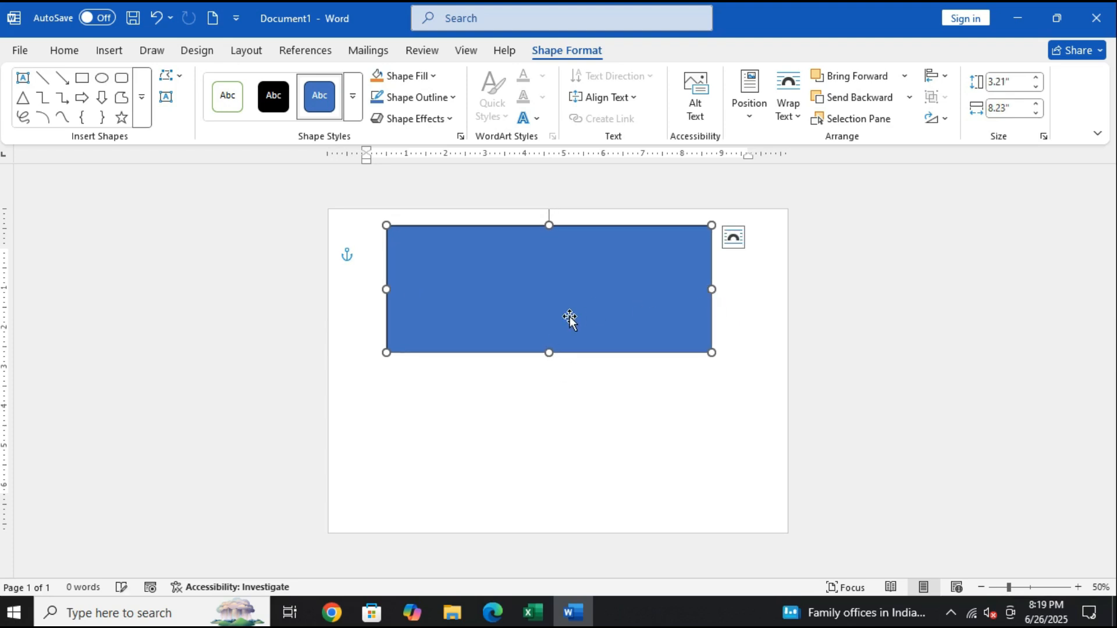
pyautogui.moveTo(547, 353); pyautogui.dragTo(548, 366)
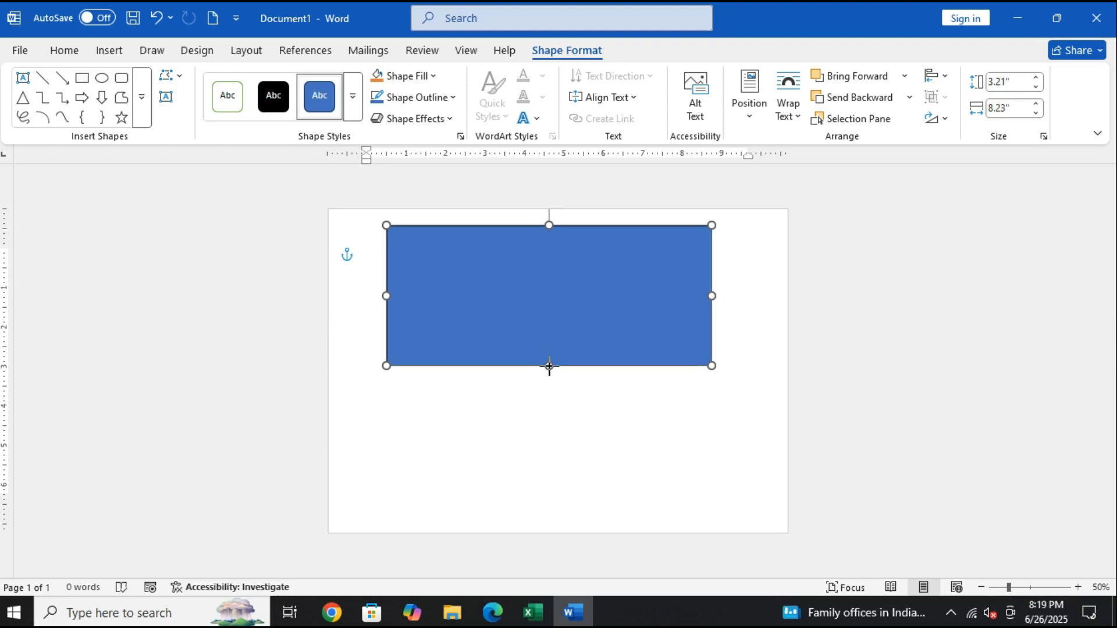
# Set the rectangle to No Fill
pyautogui.rightClick(517, 298)
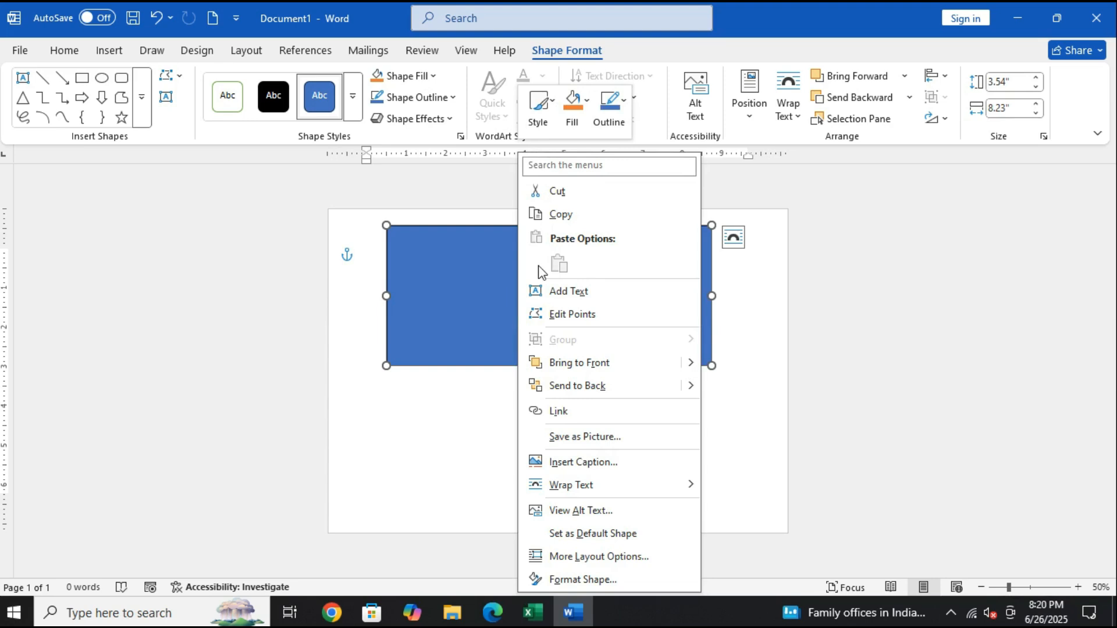
pyautogui.click(574, 105)
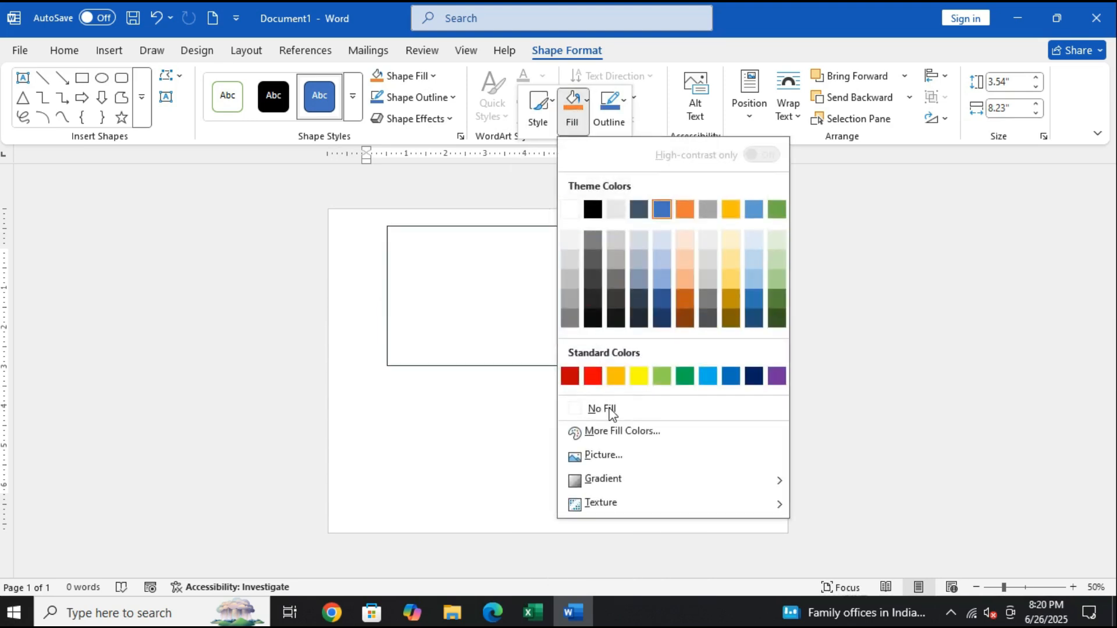
pyautogui.click(605, 407)
pyautogui.rightClick(546, 316)
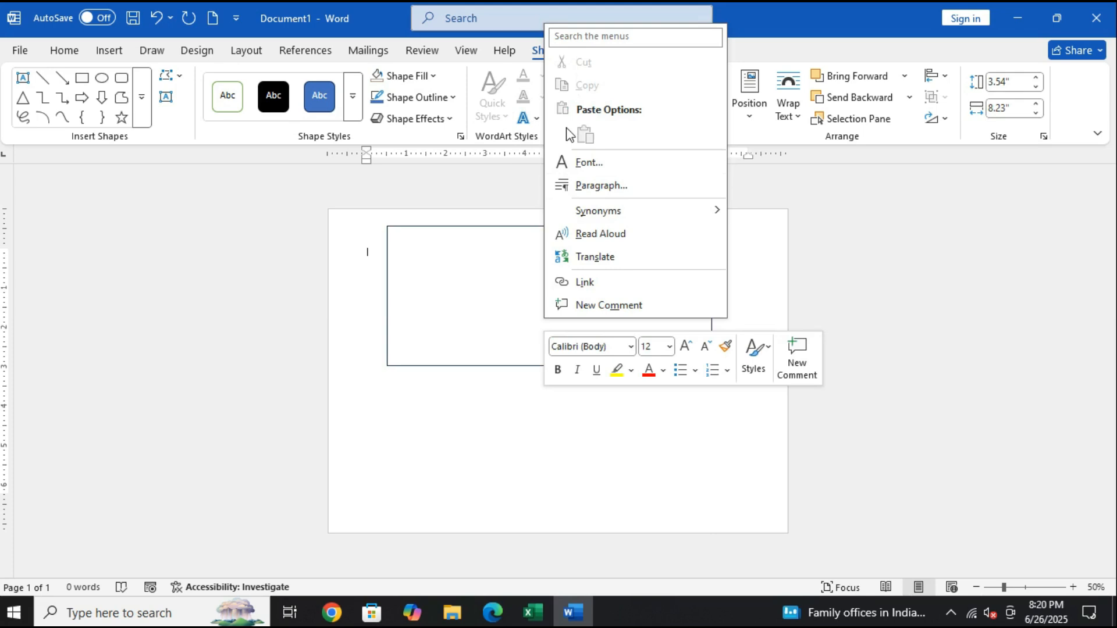
pyautogui.rightClick(489, 320)
pyautogui.click(487, 327)
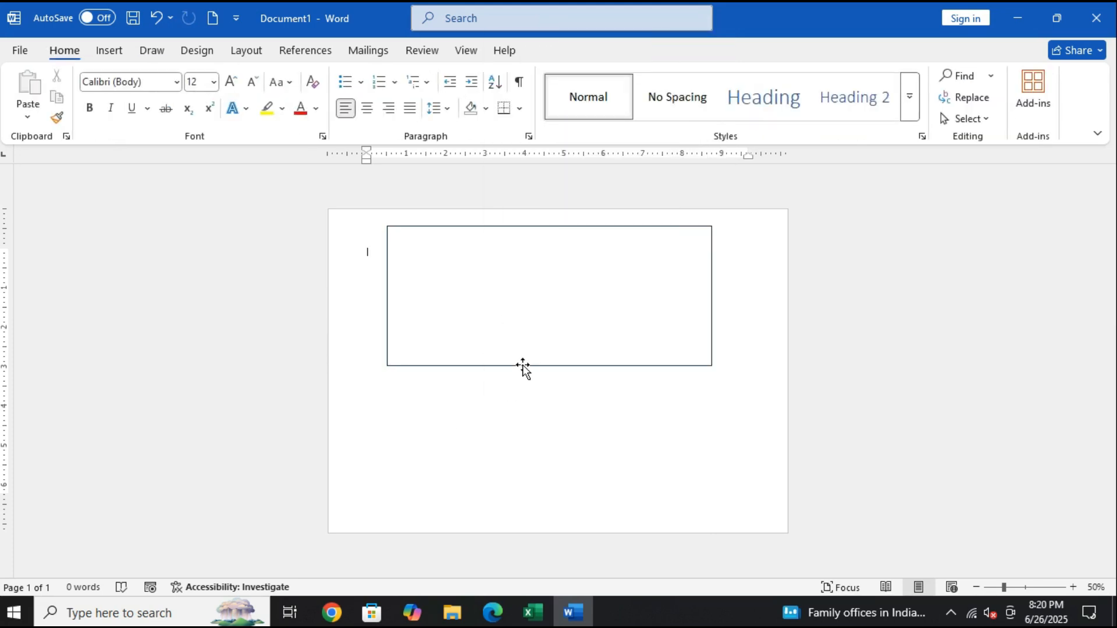
# Try the rectangle with No Outline, and undo that change
pyautogui.rightClick(518, 366)
pyautogui.click(615, 107)
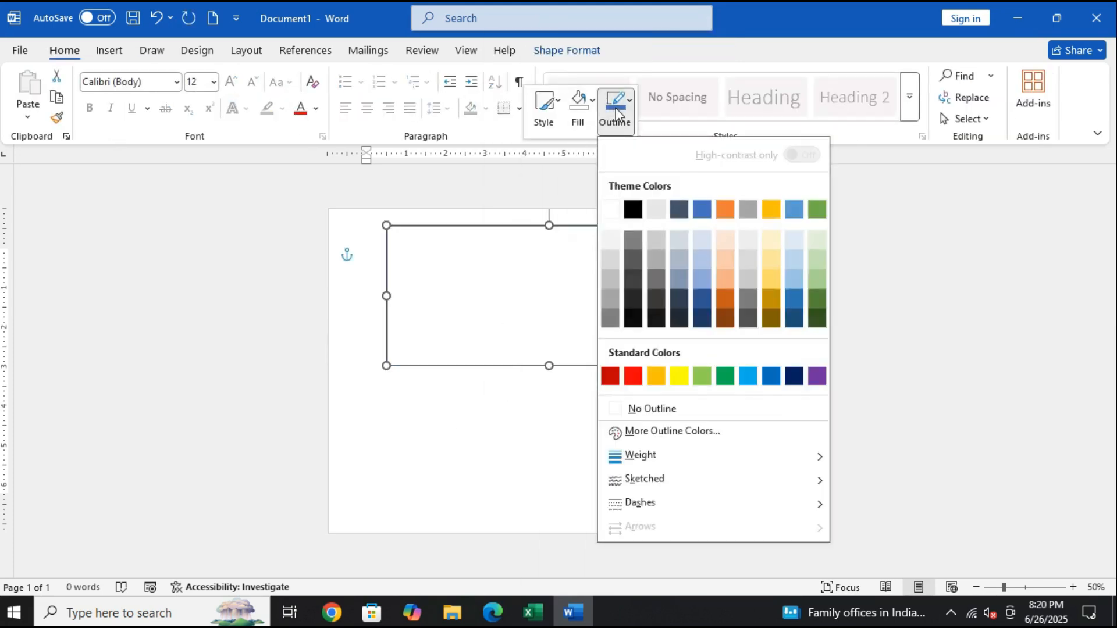
pyautogui.click(651, 408)
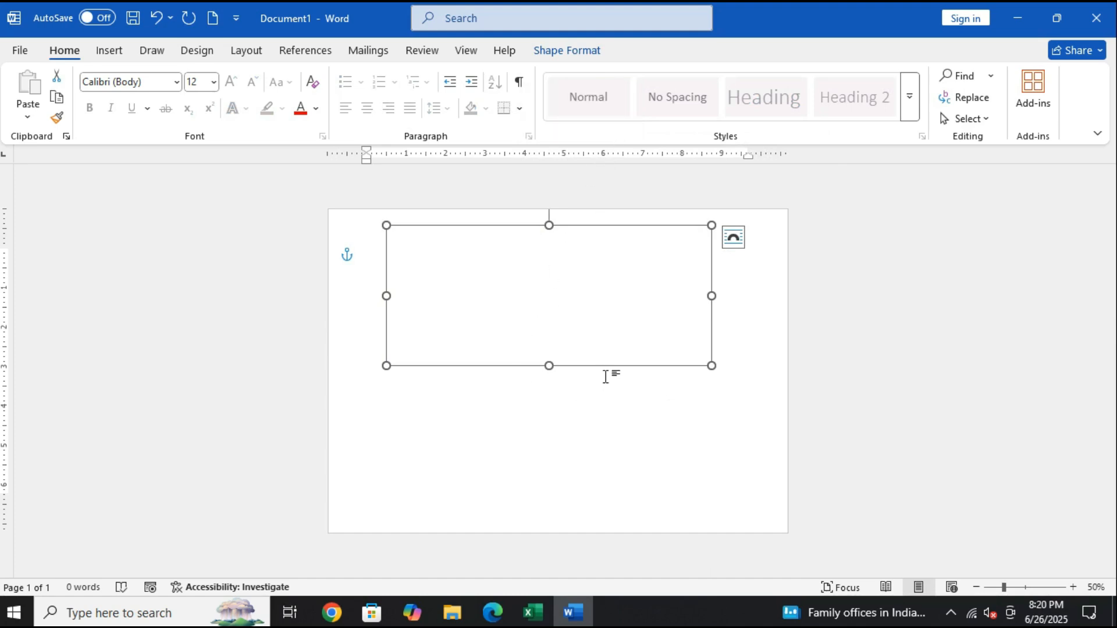
pyautogui.press('Delete')
pyautogui.rightClick(619, 336)
pyautogui.click(502, 310)
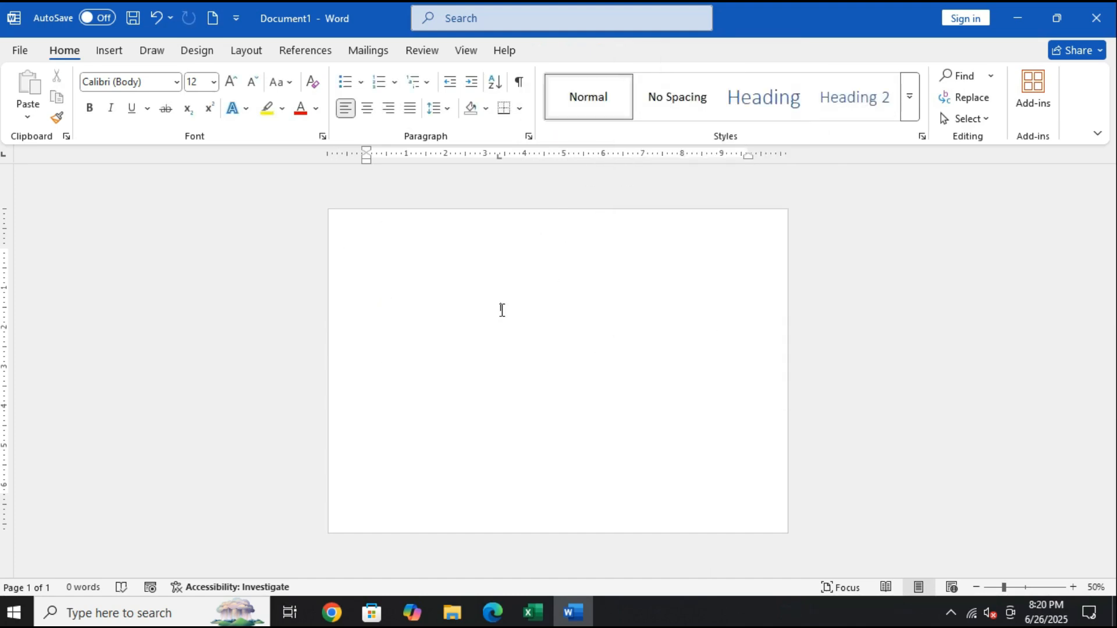
pyautogui.hotkey('ctrl', 'z')
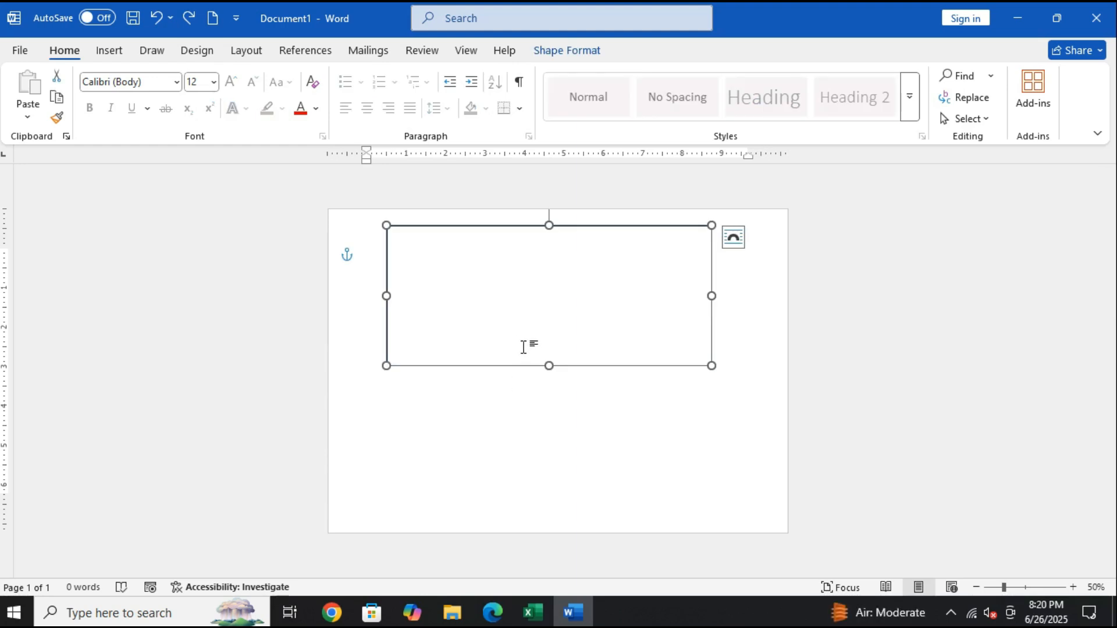
pyautogui.rightClick(611, 274)
pyautogui.click(521, 354)
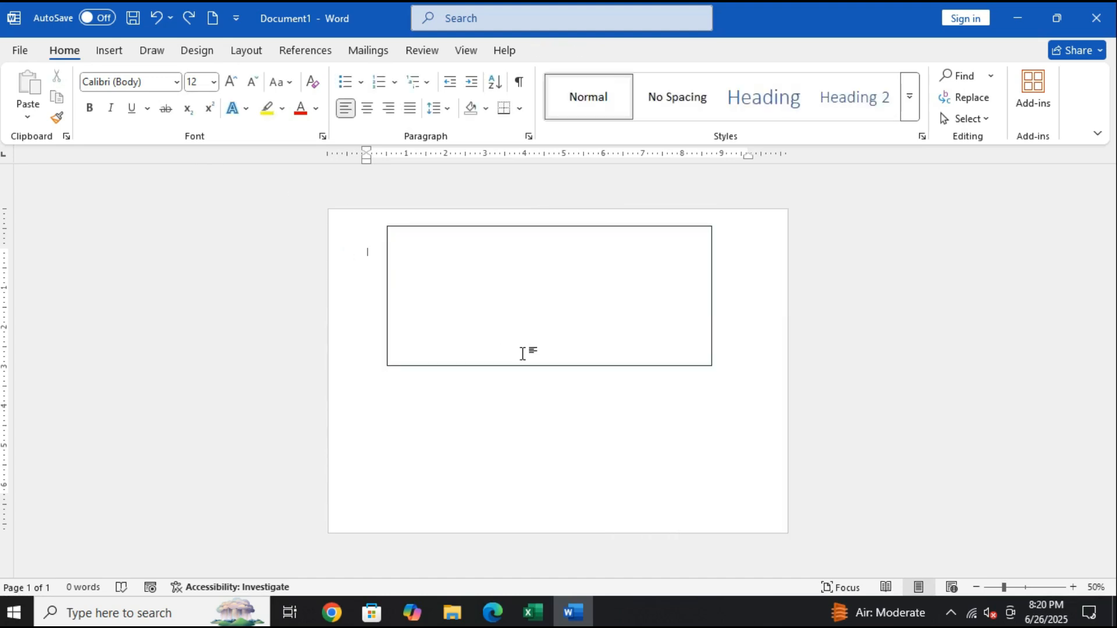
# Enlarge the unfilled rectangle and move it down so it frames most of the page
pyautogui.click(548, 367)
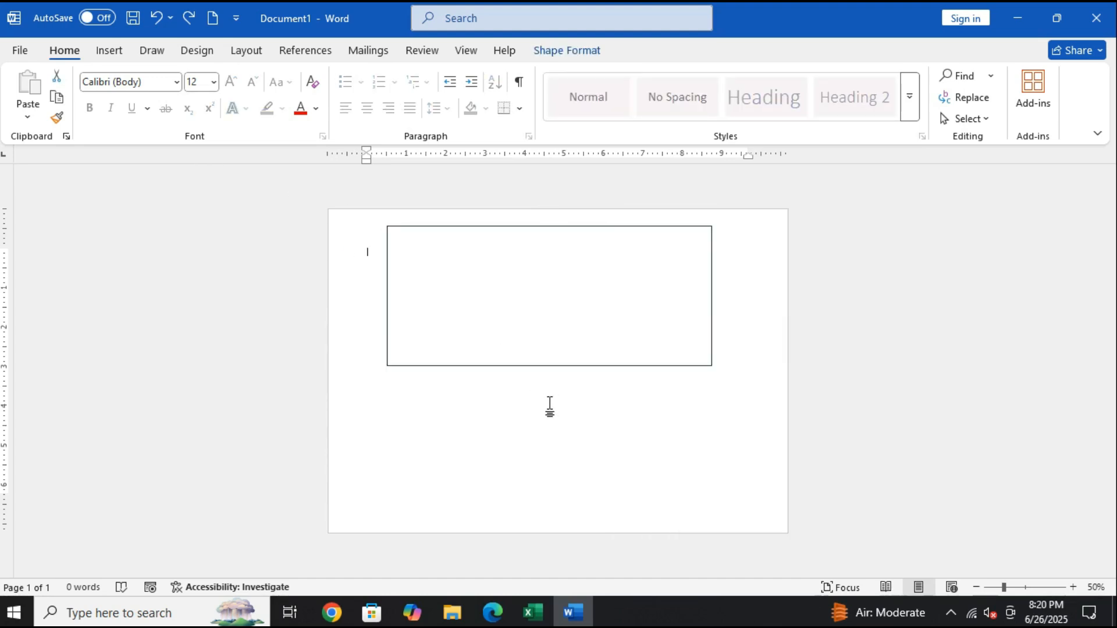
pyautogui.moveTo(548, 367); pyautogui.dragTo(548, 432)
pyautogui.moveTo(386, 330); pyautogui.dragTo(359, 335)
pyautogui.click(591, 361)
pyautogui.click(601, 434)
pyautogui.moveTo(601, 434); pyautogui.dragTo(545, 456)
pyautogui.click(558, 428)
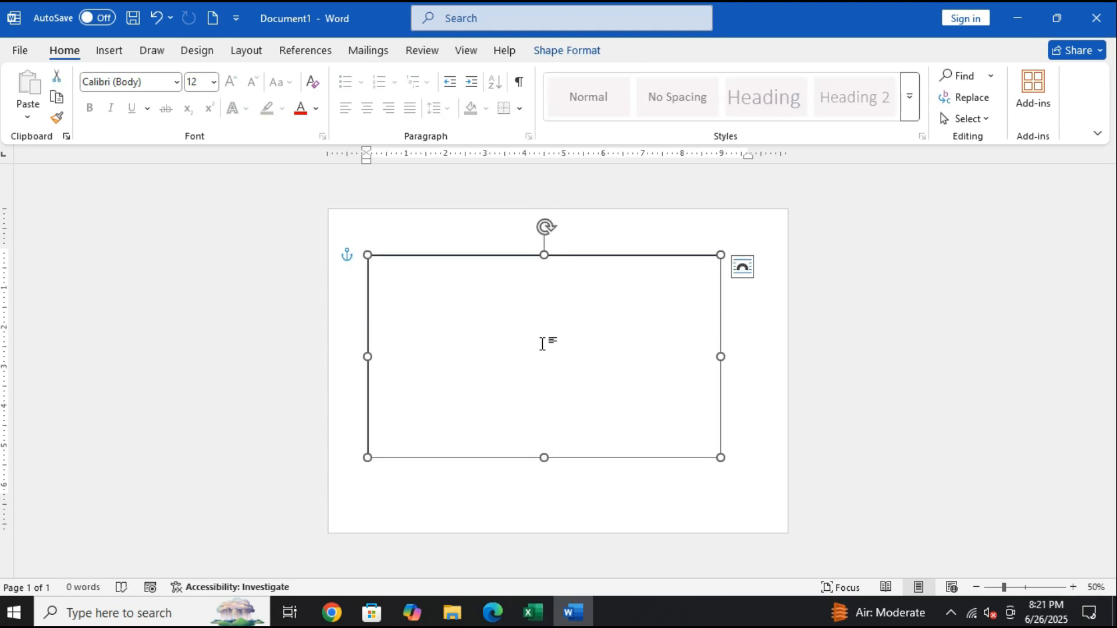
# Draw a second rectangle inside the frame's right half and rotate it into a diamond
pyautogui.click(109, 51)
pyautogui.click(244, 76)
pyautogui.click(215, 244)
pyautogui.moveTo(602, 285); pyautogui.dragTo(699, 404)
pyautogui.moveTo(655, 354)
pyautogui.mouseDown()
pyautogui.moveTo(593, 360)
pyautogui.moveTo(663, 351)
pyautogui.mouseUp()
pyautogui.moveTo(602, 265); pyautogui.dragTo(669, 292)
# Resize the blue diamond to about 3.58" by 3.6" and fine-tune its rotation
pyautogui.moveTo(640, 398); pyautogui.dragTo(653, 414)
pyautogui.moveTo(653, 322); pyautogui.dragTo(671, 306)
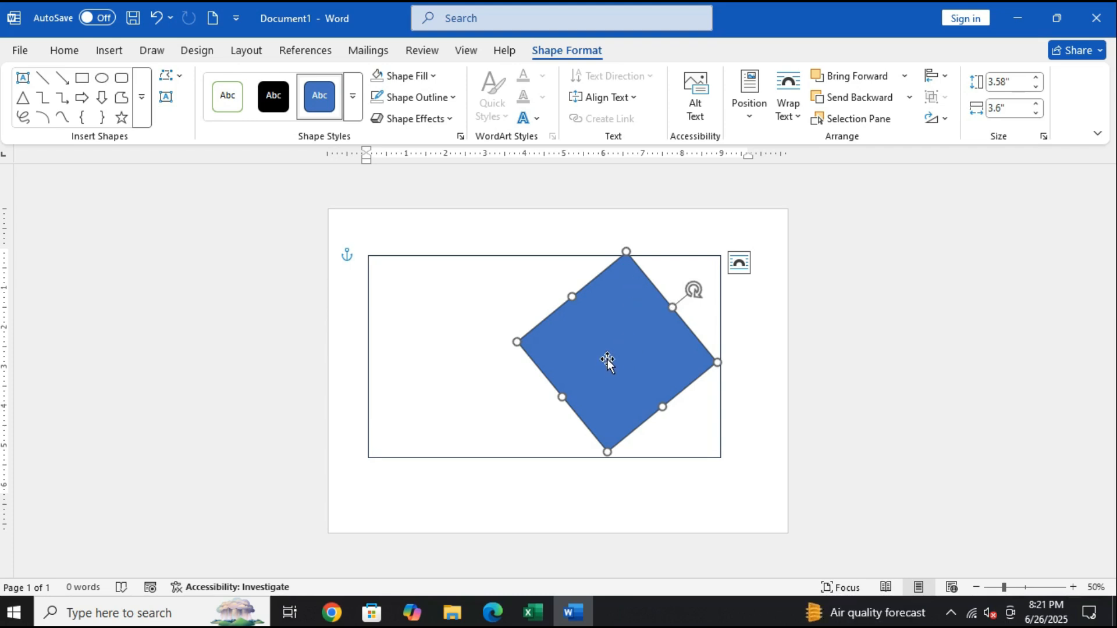
pyautogui.moveTo(693, 289); pyautogui.dragTo(691, 287)
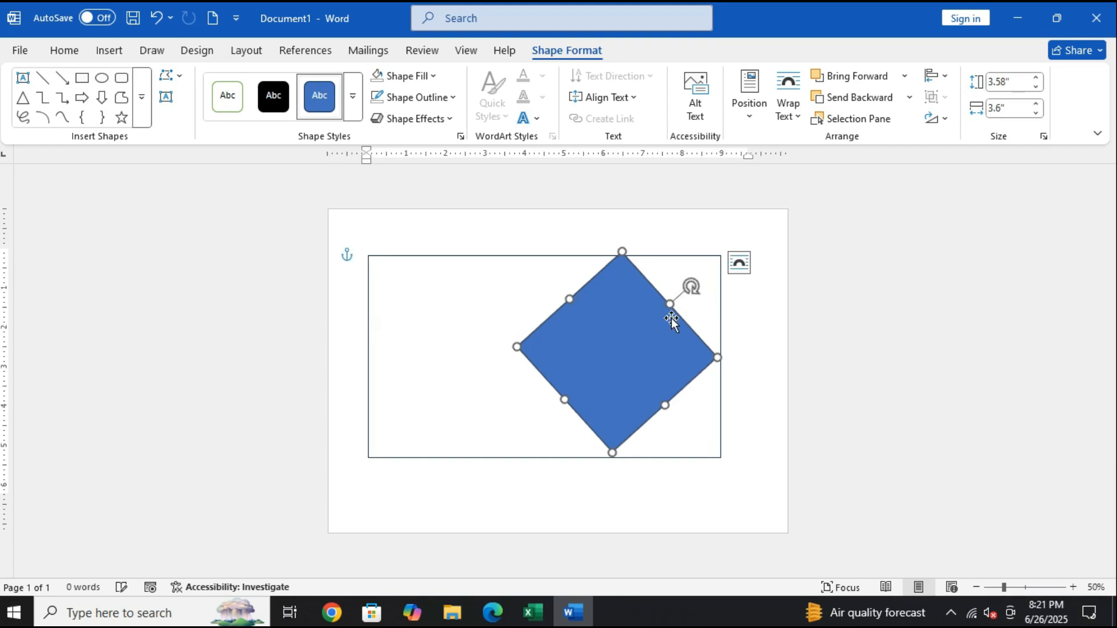
pyautogui.click(690, 284)
pyautogui.click(681, 301)
pyautogui.moveTo(696, 280); pyautogui.dragTo(685, 274)
# Enlarge the diamond to about 3.99" by 3.83" and place it across the frame's right edge
pyautogui.moveTo(641, 337); pyautogui.dragTo(662, 348)
pyautogui.moveTo(536, 360); pyautogui.dragTo(525, 362)
pyautogui.moveTo(621, 361); pyautogui.dragTo(624, 356)
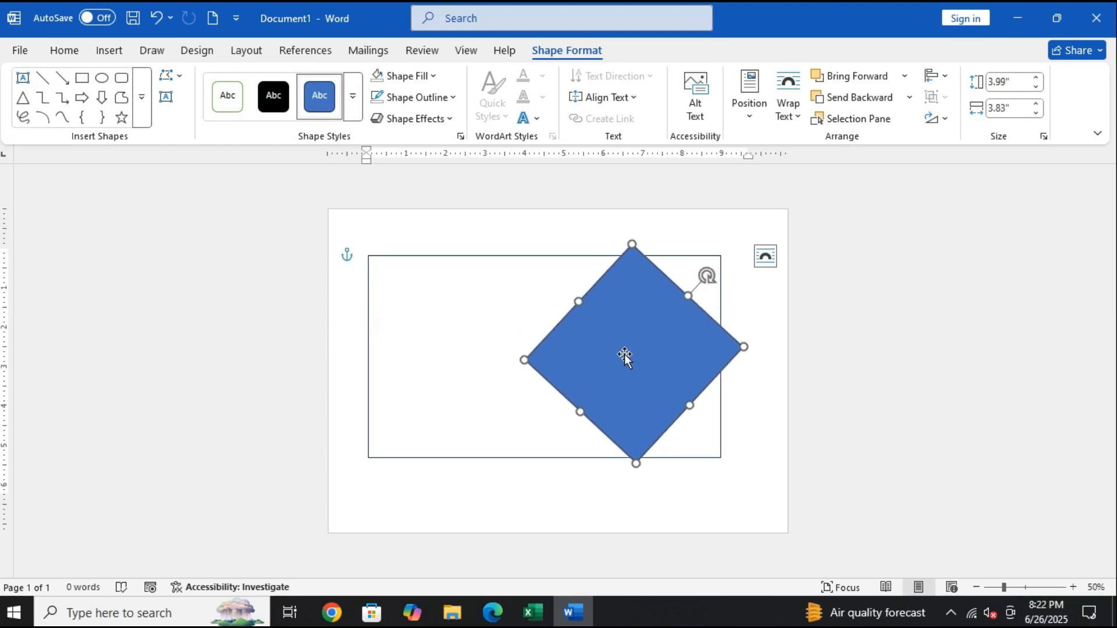
pyautogui.rightClick(622, 356)
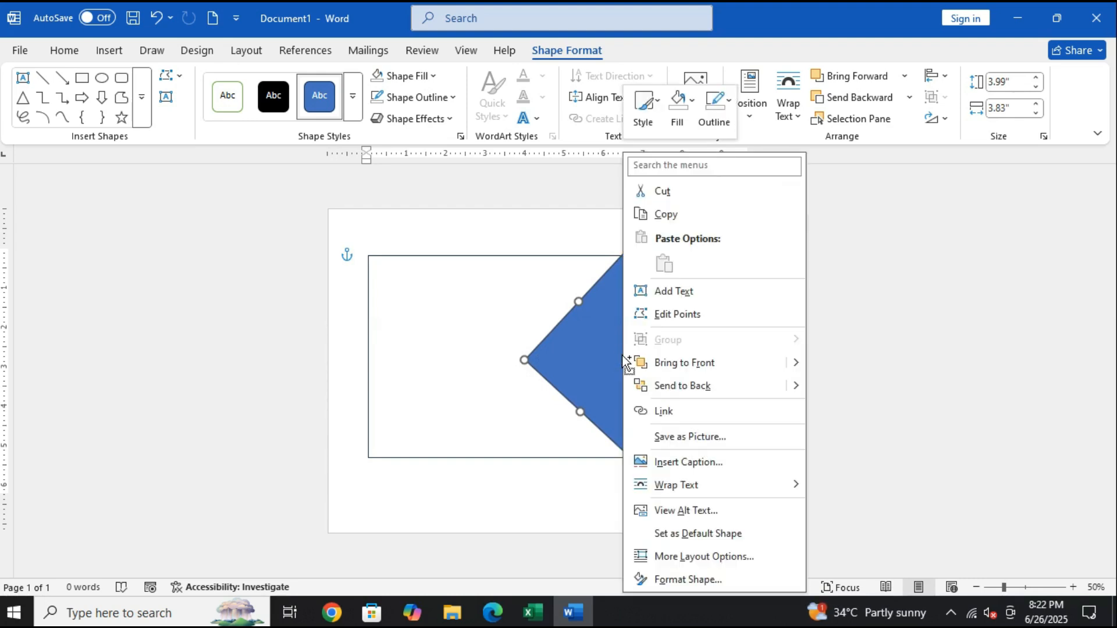
pyautogui.click(612, 360)
# Undo all the shape drawing and formatting to get back to an empty page
pyautogui.hotkey('ctrl', 'z')
pyautogui.hotkey('ctrl', 'z')
pyautogui.hotkey('ctrl', 'z')
pyautogui.hotkey('ctrl', 'z')
pyautogui.hotkey('ctrl', 'z')
pyautogui.hotkey('ctrl', 'z')
pyautogui.hotkey('ctrl', 'z')
pyautogui.hotkey('ctrl', 'z')
pyautogui.hotkey('ctrl', 'z')
pyautogui.hotkey('ctrl', 'z')
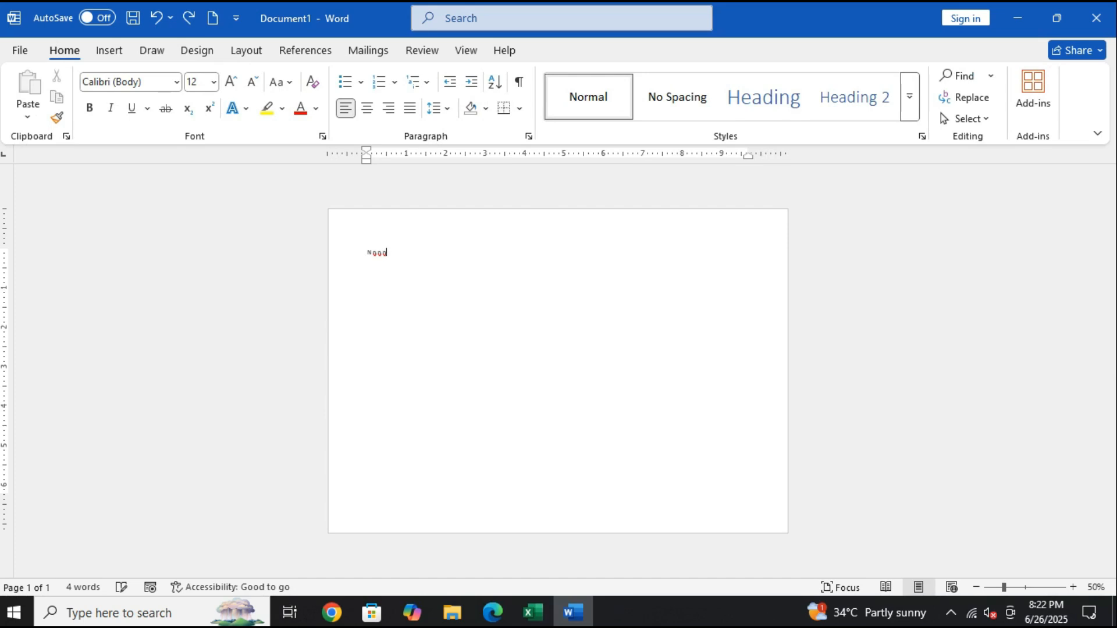
# Try the A3, Executive and Tabloid paper sizes for the landscape page
pyautogui.click(976, 587)
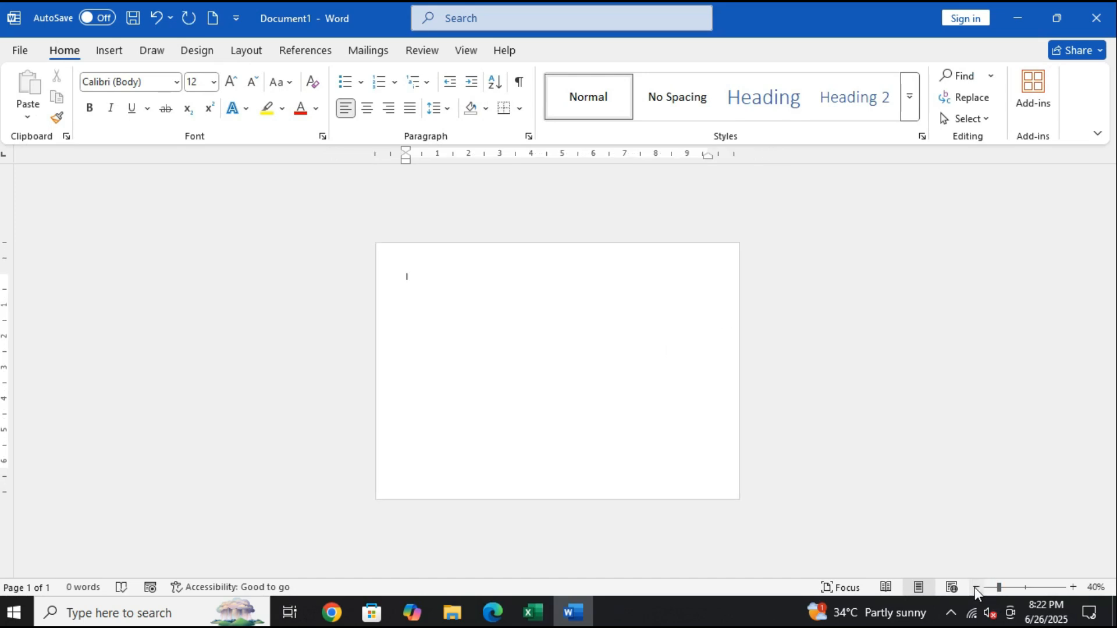
pyautogui.click(246, 51)
pyautogui.click(124, 96)
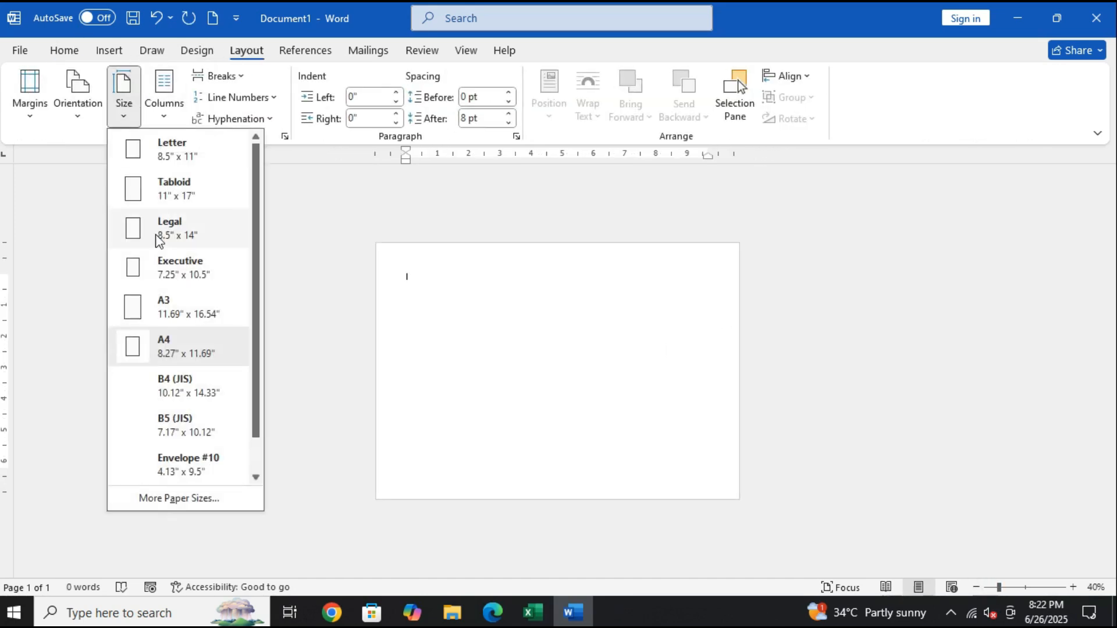
pyautogui.click(168, 309)
pyautogui.click(123, 88)
pyautogui.click(153, 267)
pyautogui.click(78, 105)
pyautogui.click(93, 185)
pyautogui.click(124, 99)
pyautogui.click(168, 189)
pyautogui.click(164, 99)
pyautogui.click(192, 156)
pyautogui.click(164, 104)
# Set the paper size to Legal and give the page narrow margins
pyautogui.click(124, 104)
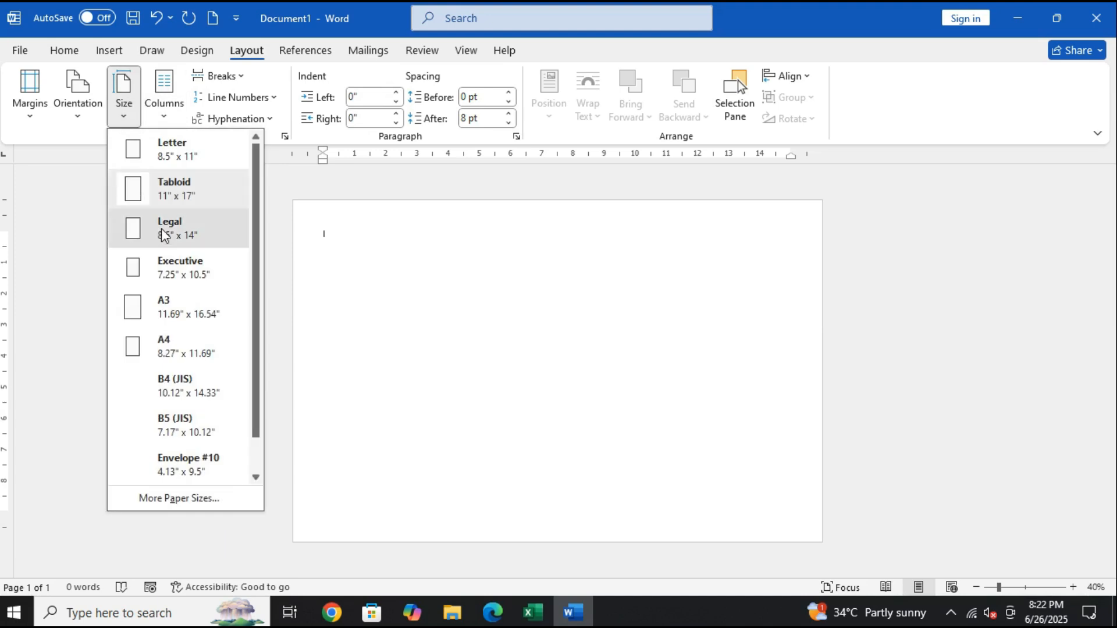
pyautogui.click(169, 228)
pyautogui.click(29, 96)
pyautogui.click(58, 266)
pyautogui.click(29, 96)
pyautogui.click(35, 258)
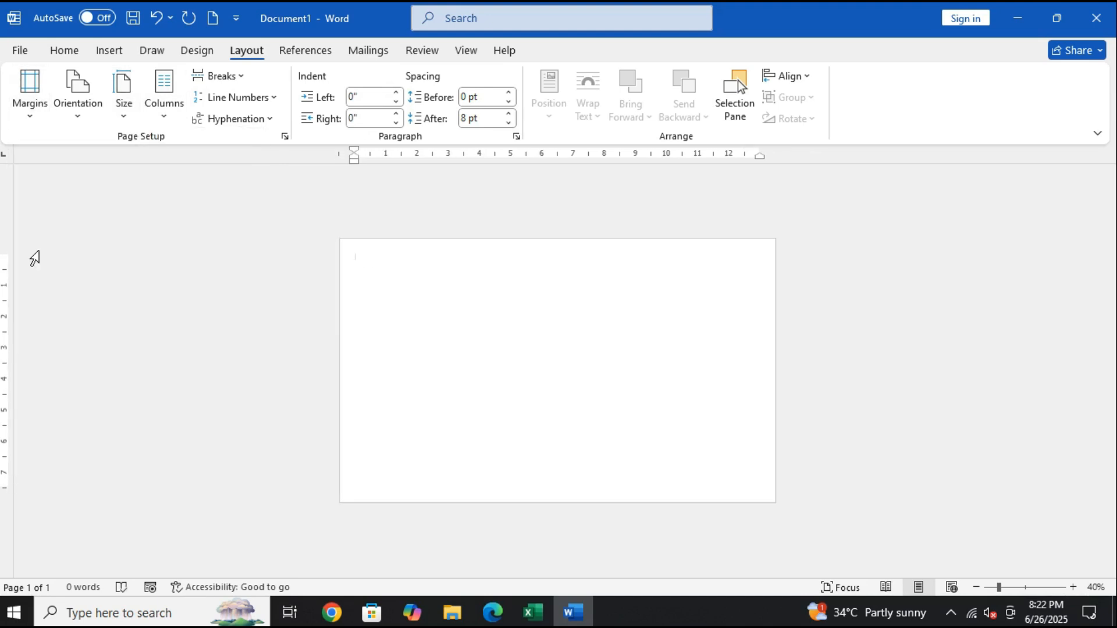
# Draw a rectangle about 5.53" high and 4.47" wide on the page's right half and rotate it into a diamond
pyautogui.click(109, 50)
pyautogui.click(231, 75)
pyautogui.click(267, 121)
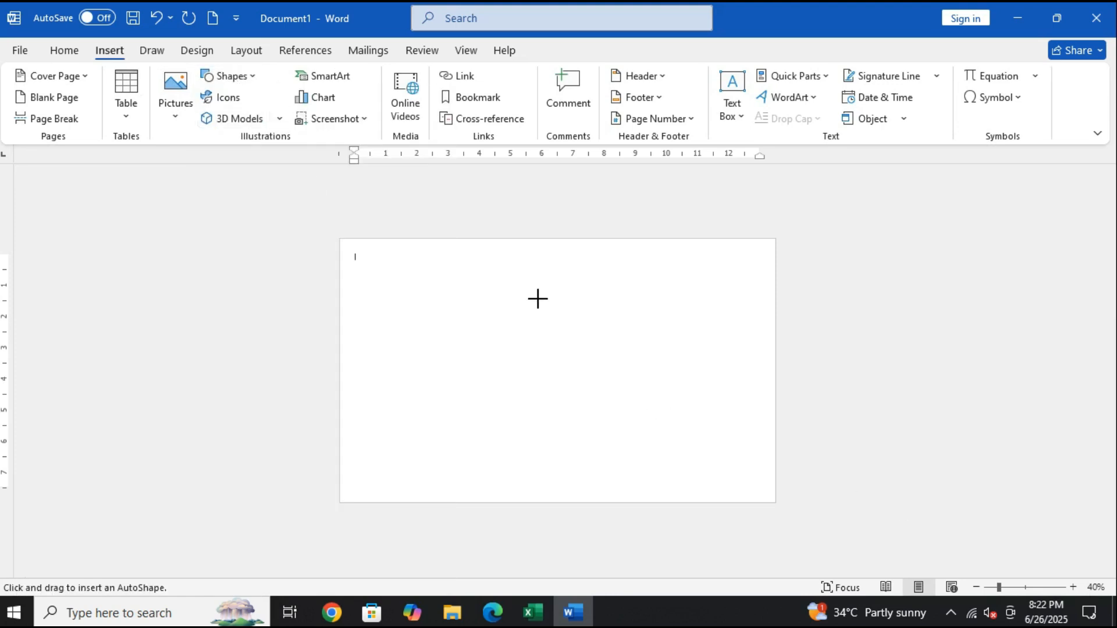
pyautogui.moveTo(537, 299); pyautogui.dragTo(675, 470)
pyautogui.moveTo(573, 369); pyautogui.dragTo(579, 337)
pyautogui.moveTo(614, 242); pyautogui.dragTo(698, 279)
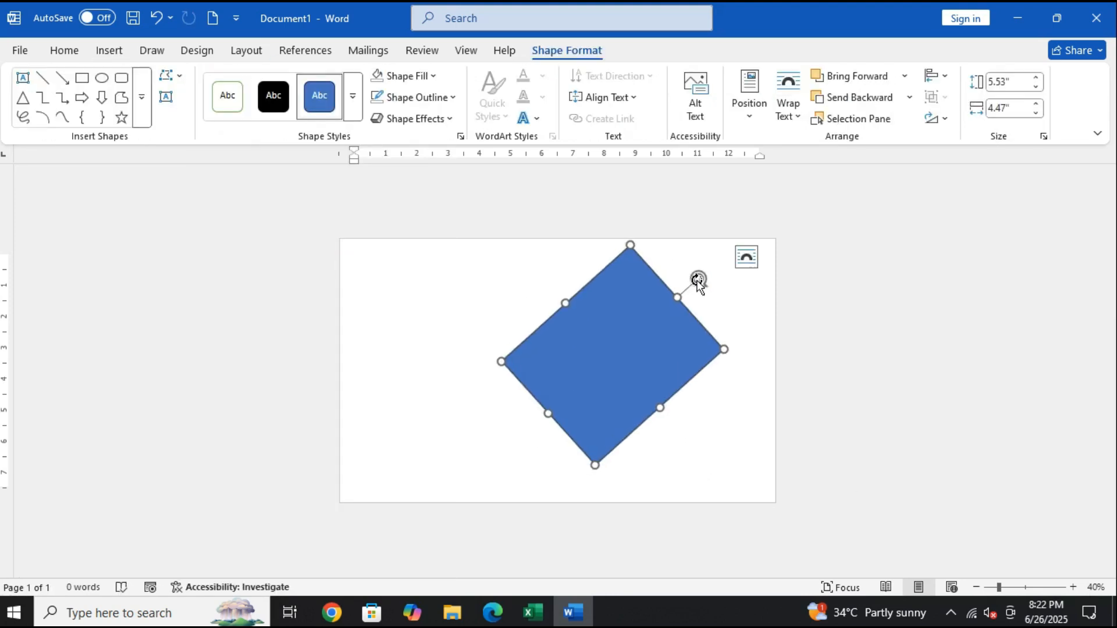
# Enlarge the diamond to about 6.33" by 6.27" and move it so it runs off the page's right edge
pyautogui.moveTo(564, 300); pyautogui.dragTo(541, 282)
pyautogui.moveTo(606, 354); pyautogui.dragTo(668, 376)
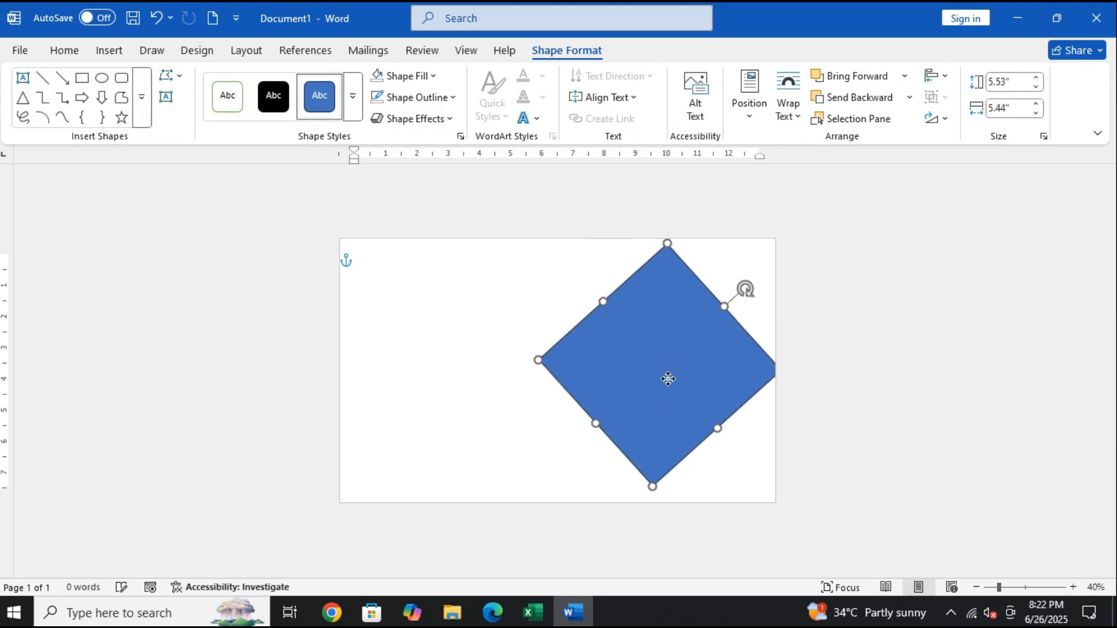
pyautogui.moveTo(543, 359); pyautogui.dragTo(532, 369)
pyautogui.moveTo(720, 429)
pyautogui.mouseDown()
pyautogui.moveTo(727, 447)
pyautogui.moveTo(701, 425)
pyautogui.mouseUp()
pyautogui.moveTo(667, 502); pyautogui.dragTo(665, 516)
pyautogui.moveTo(679, 460); pyautogui.dragTo(692, 452)
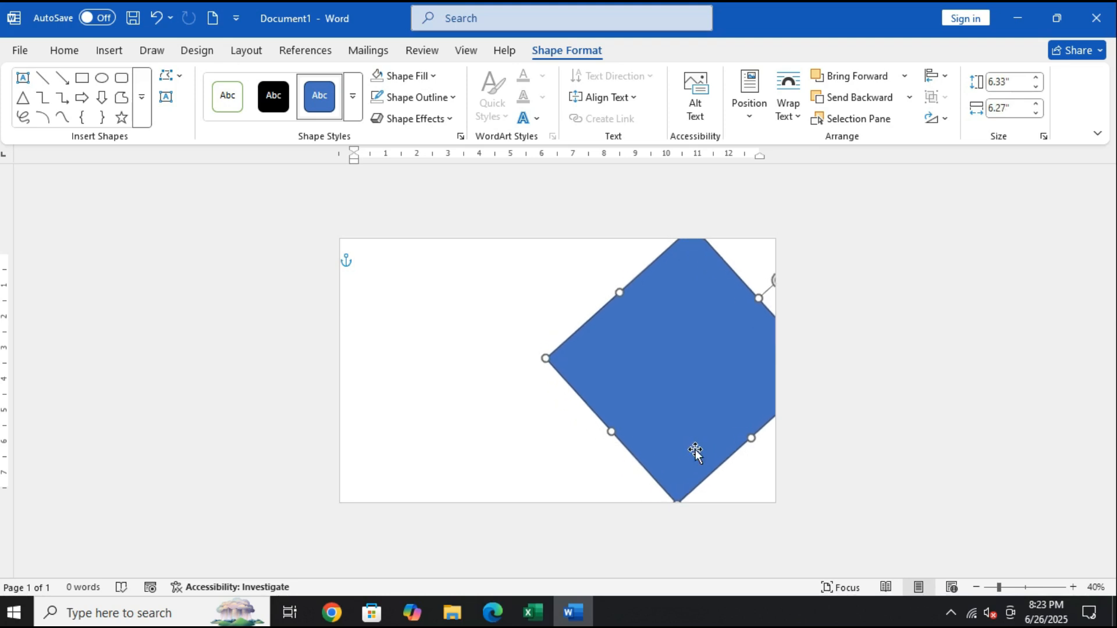
# Fill the large diamond with the near-black theme shade
pyautogui.rightClick(697, 444)
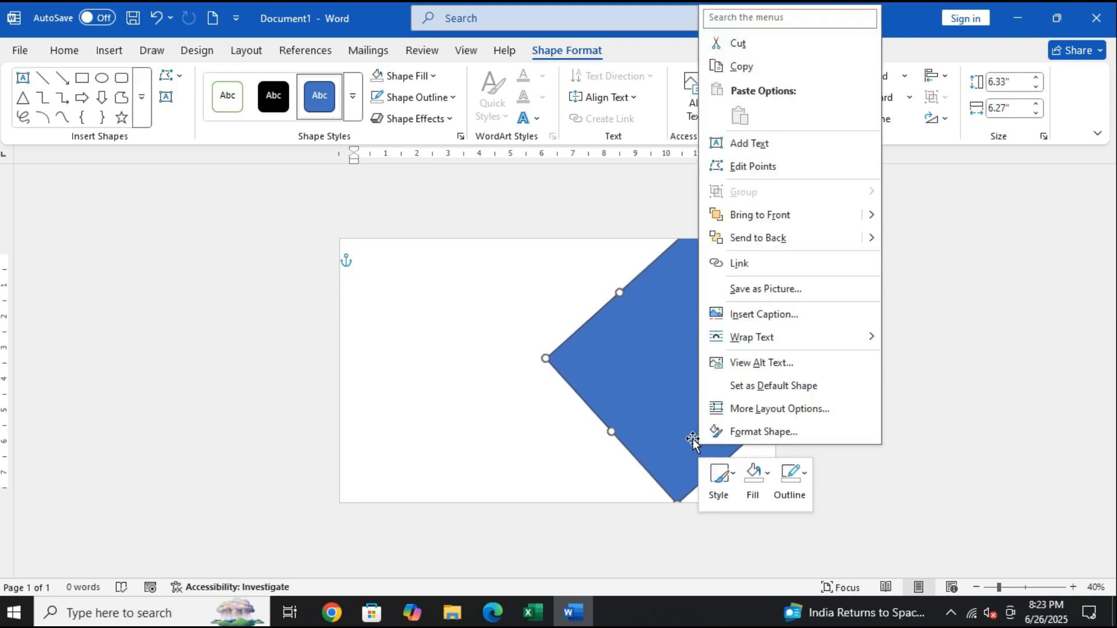
pyautogui.click(753, 474)
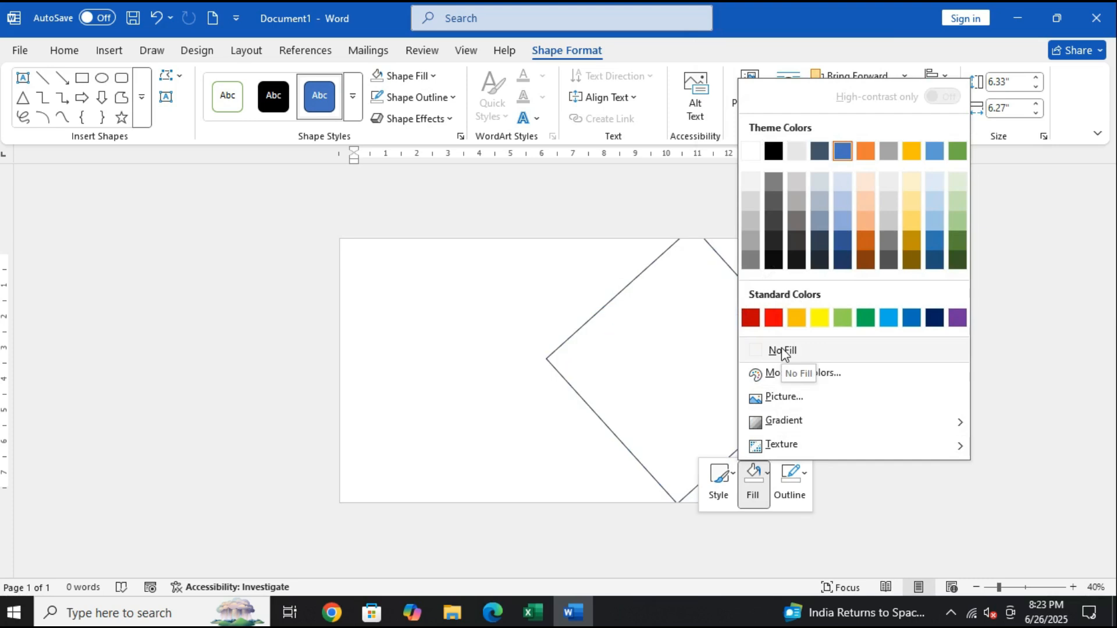
pyautogui.click(774, 262)
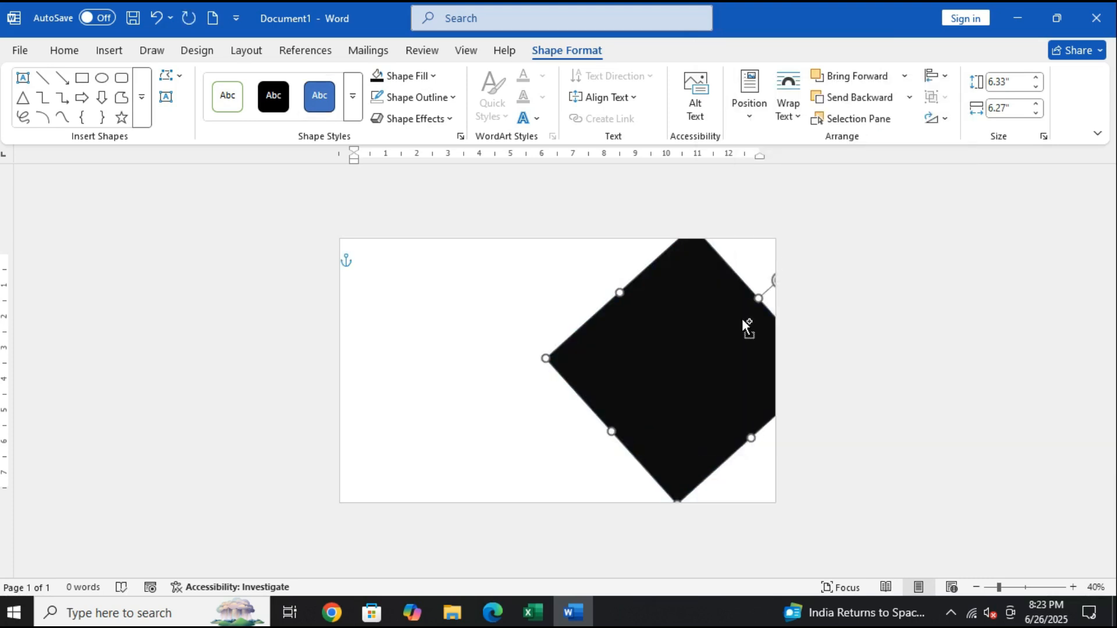
# Duplicate the near-black diamond and fill the copy with the custom yellow #DECA3A
pyautogui.moveTo(740, 316); pyautogui.dragTo(674, 342)
pyautogui.rightClick(673, 342)
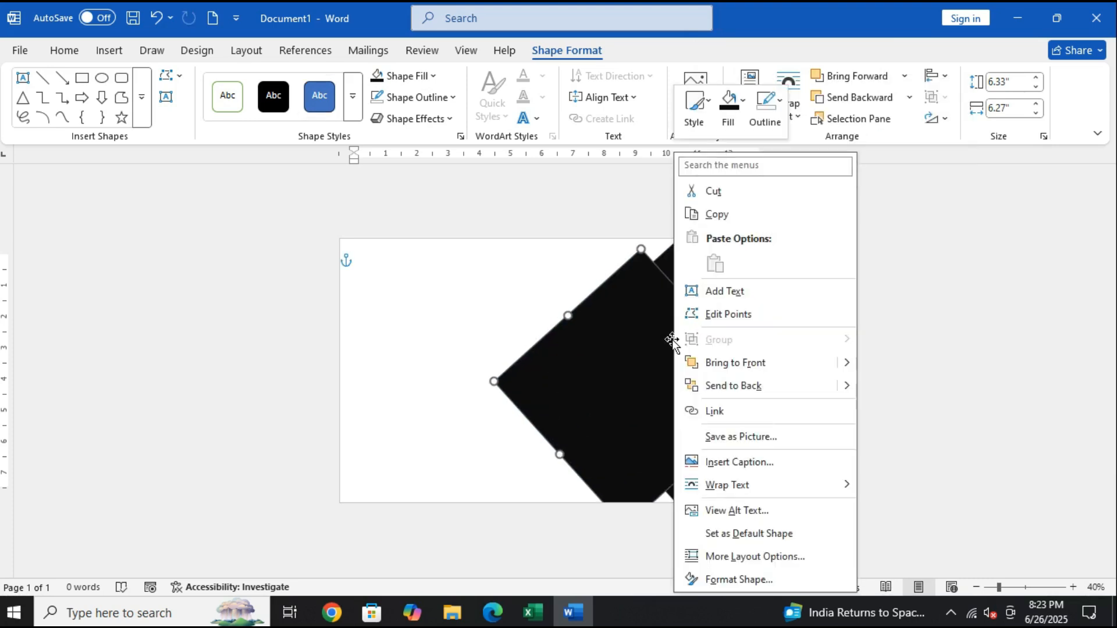
pyautogui.click(729, 108)
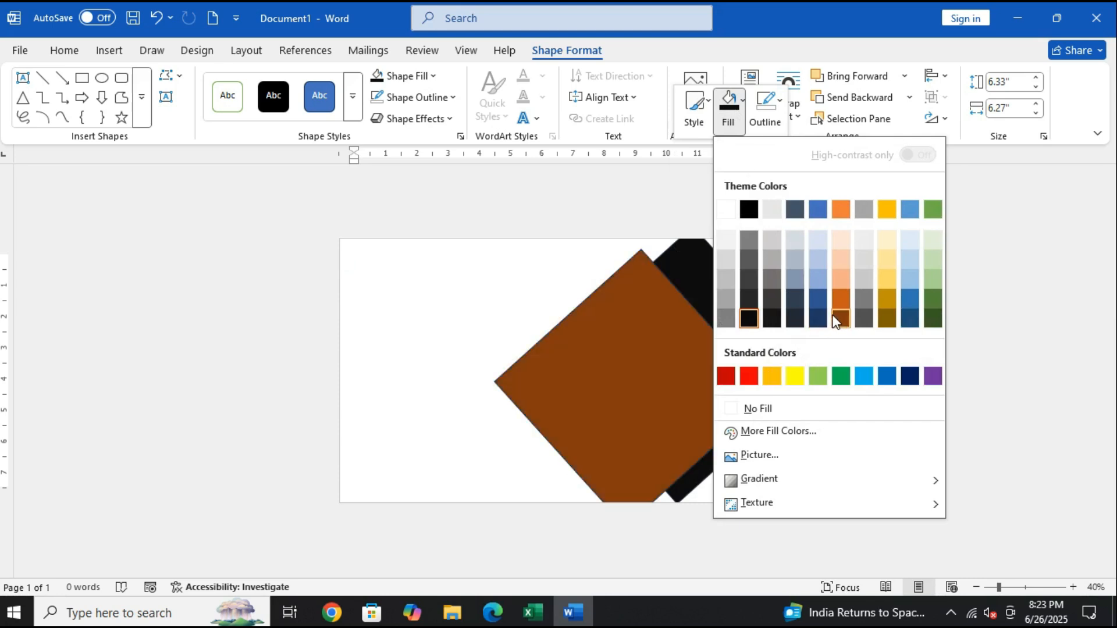
pyautogui.click(779, 431)
pyautogui.moveTo(492, 281); pyautogui.dragTo(456, 222)
pyautogui.click(585, 229)
pyautogui.click(592, 242)
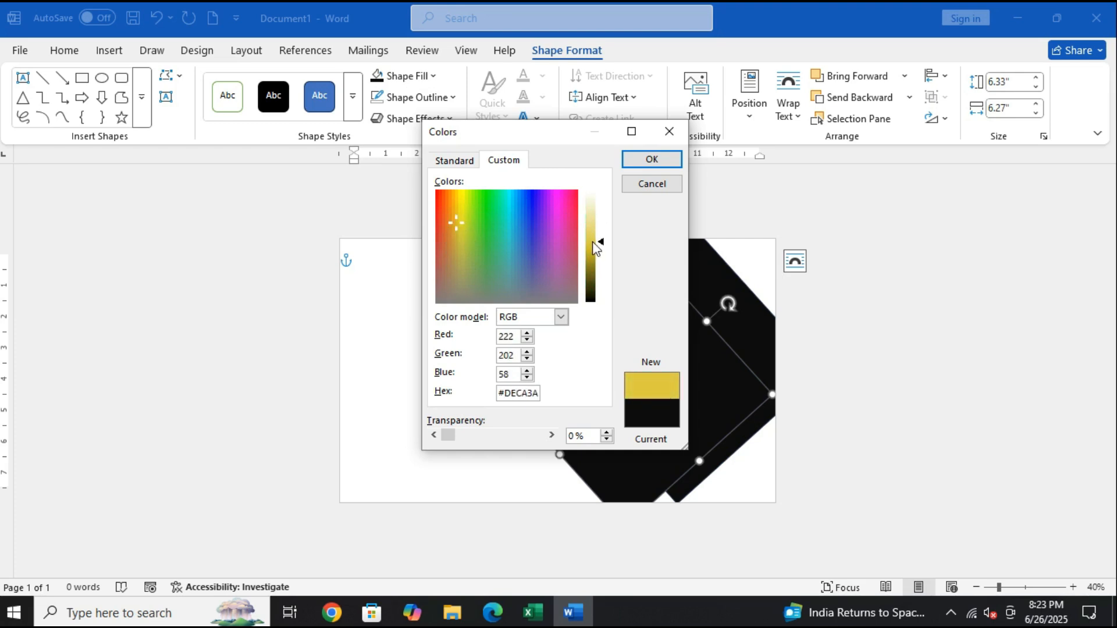
pyautogui.click(642, 164)
# Move the yellow diamond inside the black one and shrink it to about 5.26" by 5.12", leaving an even black border
pyautogui.moveTo(613, 337); pyautogui.dragTo(663, 320)
pyautogui.moveTo(697, 238); pyautogui.dragTo(718, 349)
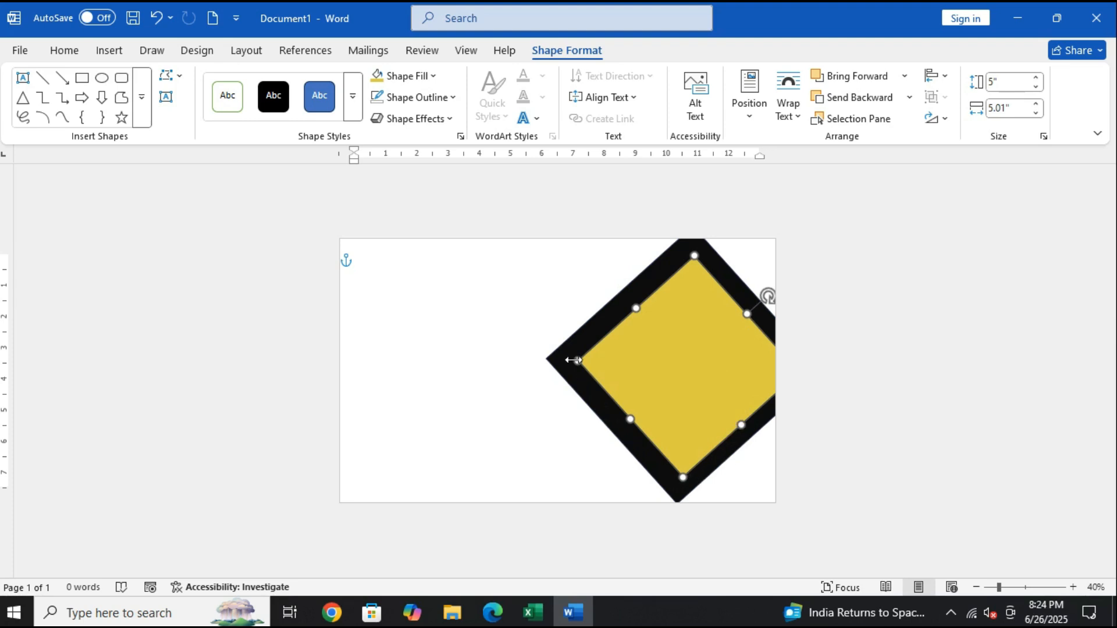
pyautogui.moveTo(574, 361); pyautogui.dragTo(569, 358)
pyautogui.moveTo(639, 376); pyautogui.dragTo(637, 383)
# Try the darker orange theme shade as the inner diamond's fill
pyautogui.rightClick(640, 380)
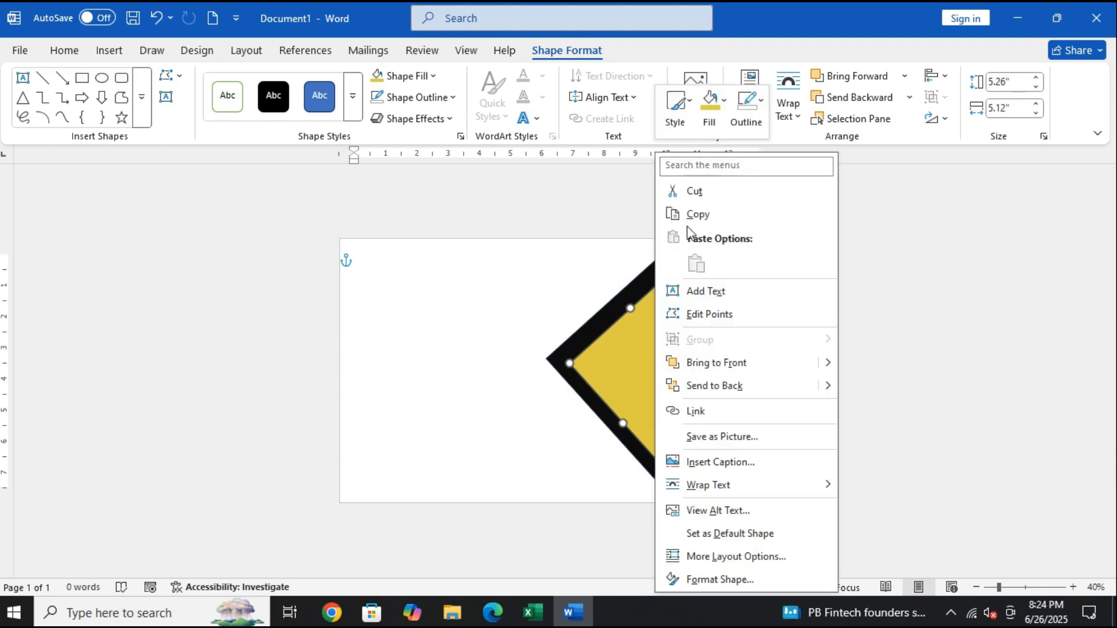
pyautogui.click(709, 106)
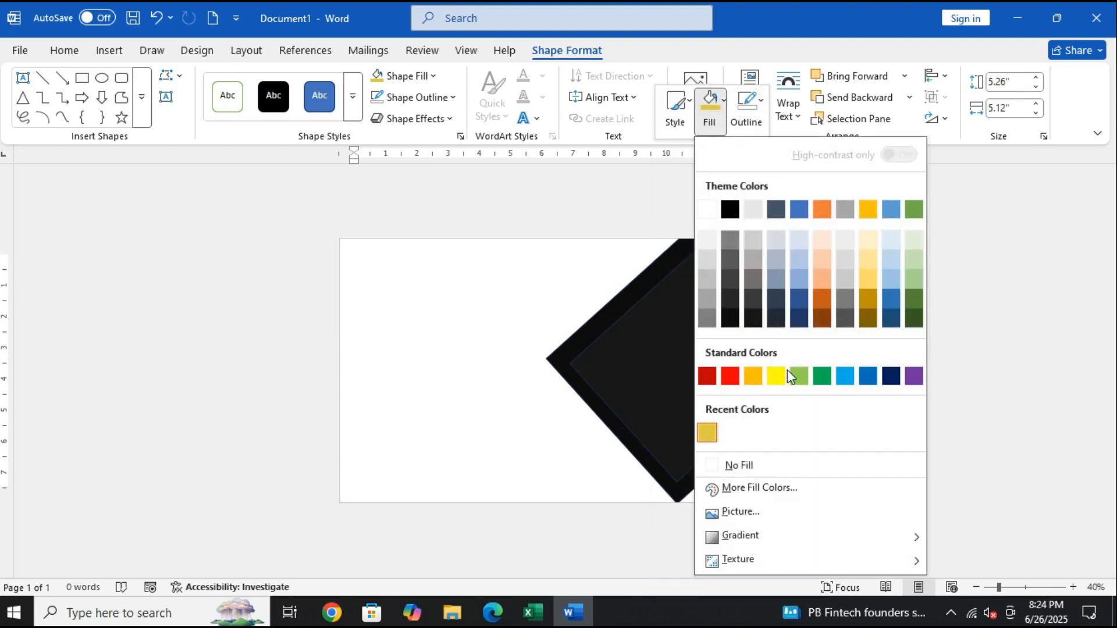
pyautogui.click(822, 299)
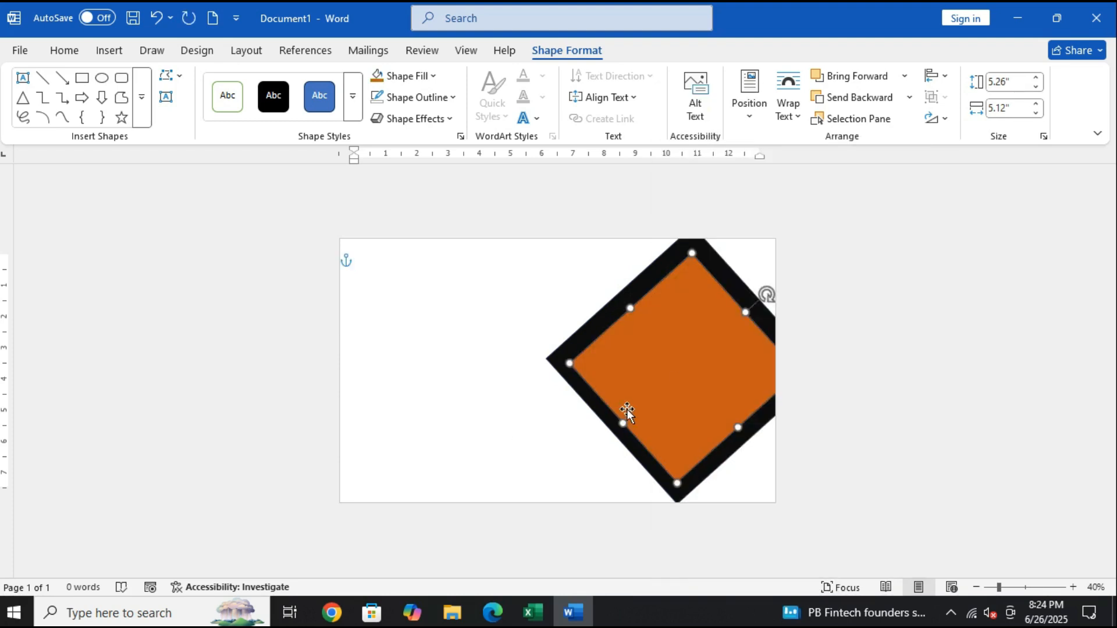
pyautogui.rightClick(692, 383)
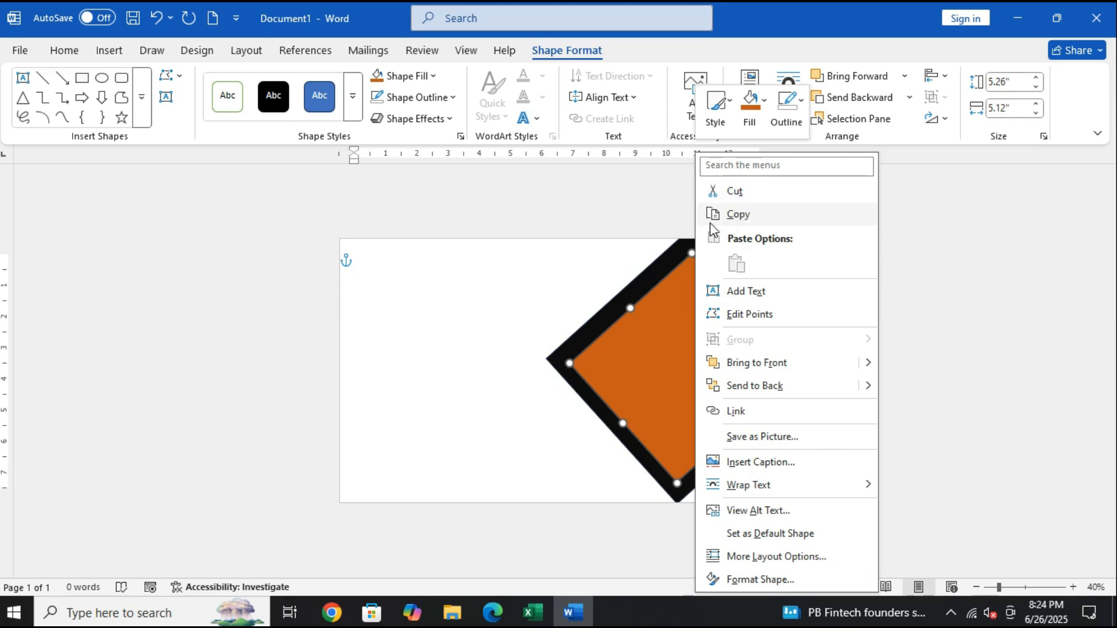
pyautogui.click(772, 113)
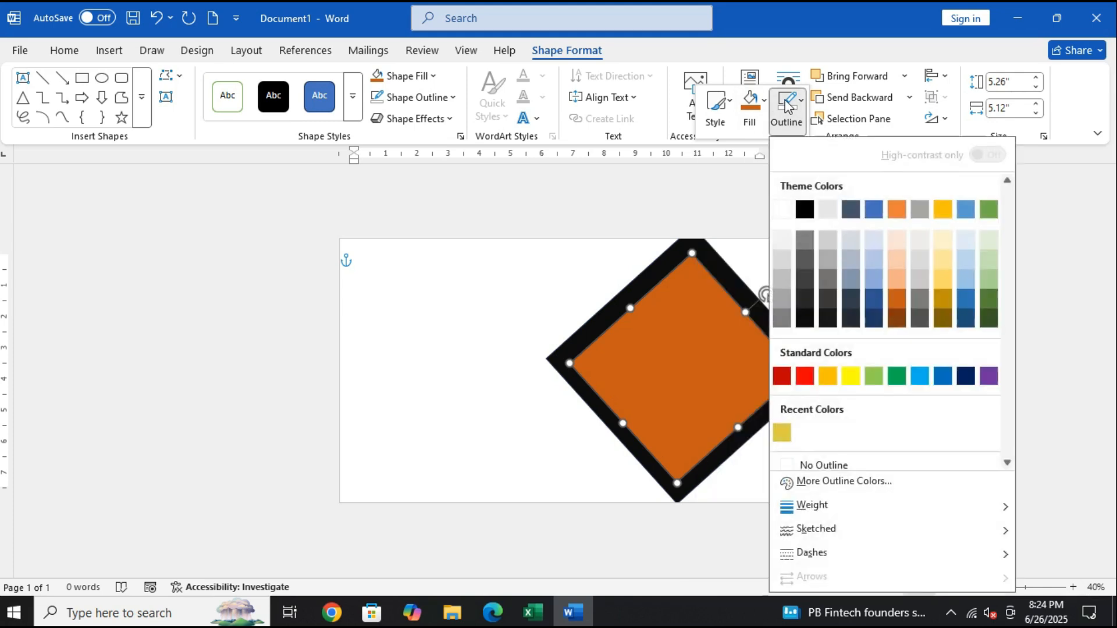
pyautogui.click(704, 424)
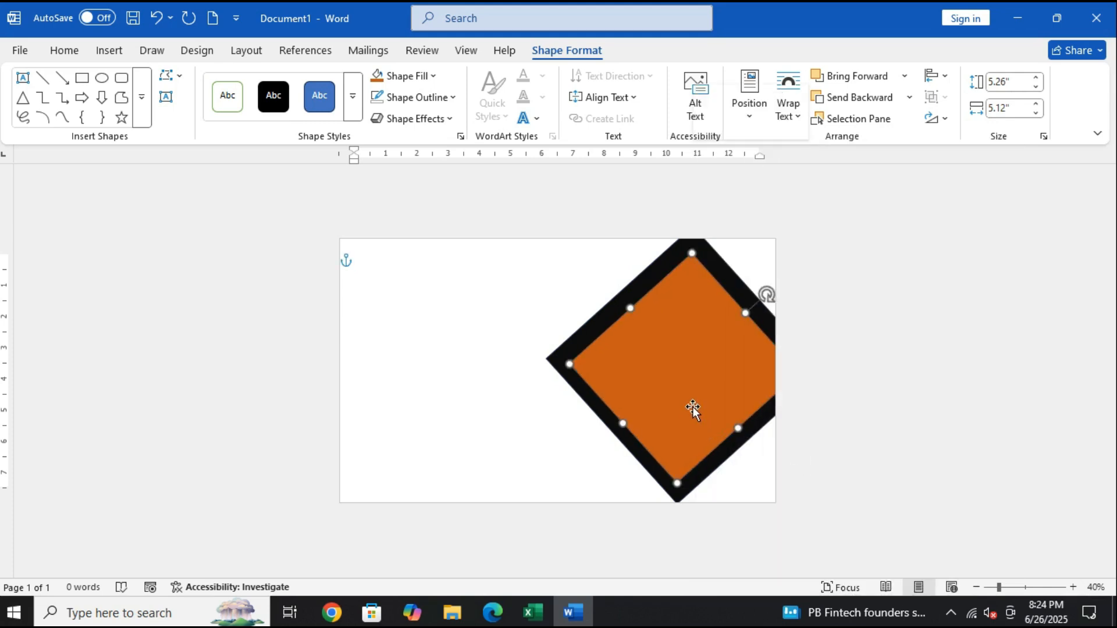
# Fill the inner diamond with the theme gold colour and enlarge it to about 5.46" by 5.31"
pyautogui.rightClick(692, 407)
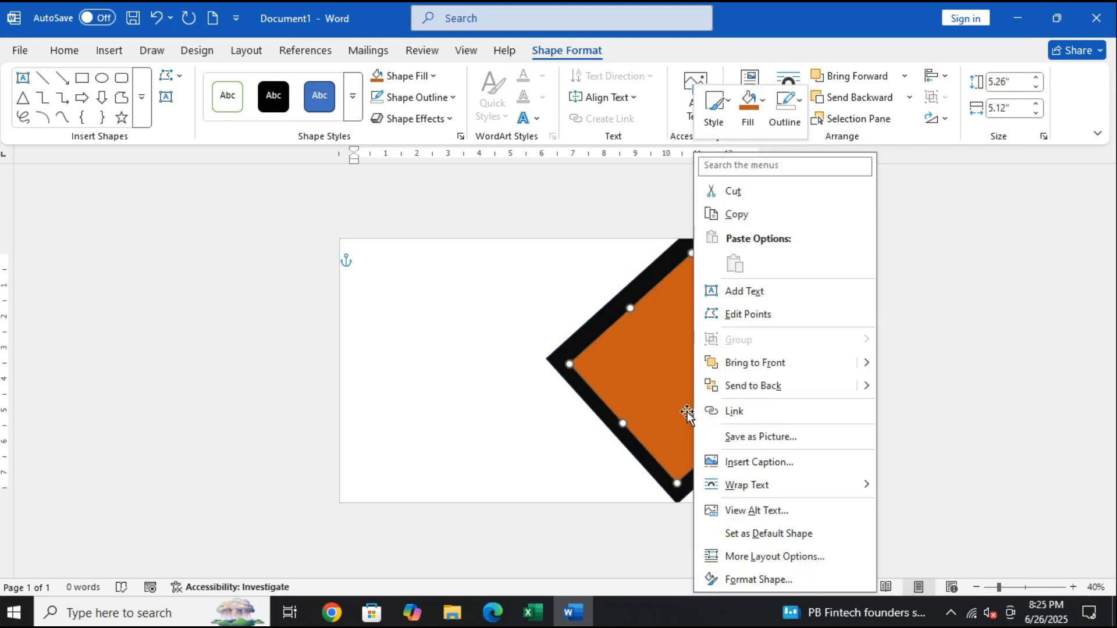
pyautogui.click(748, 110)
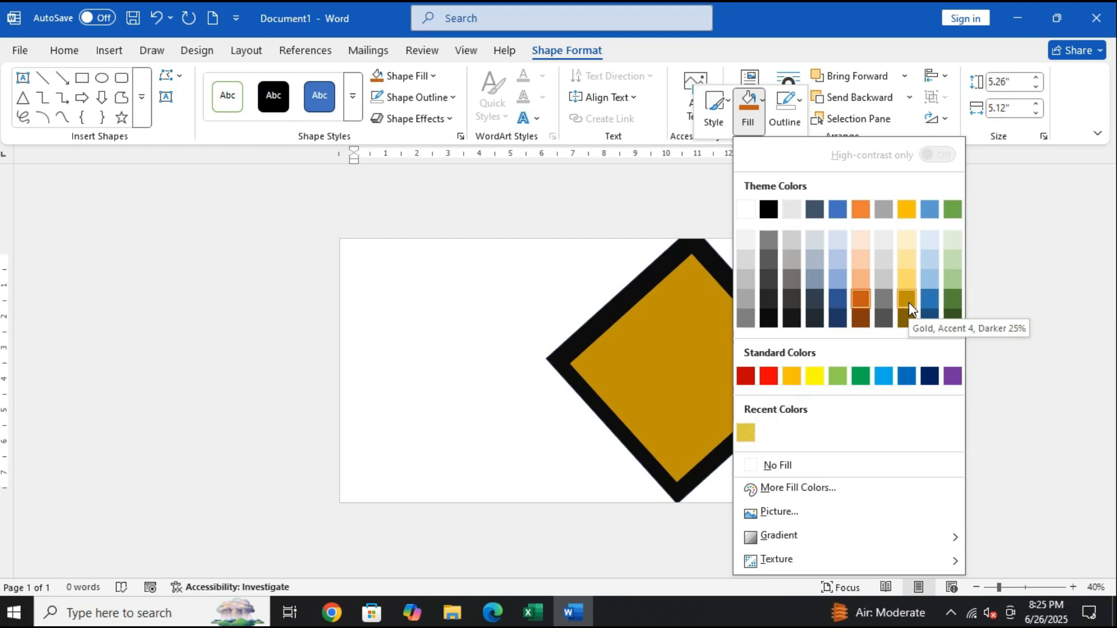
pyautogui.click(909, 211)
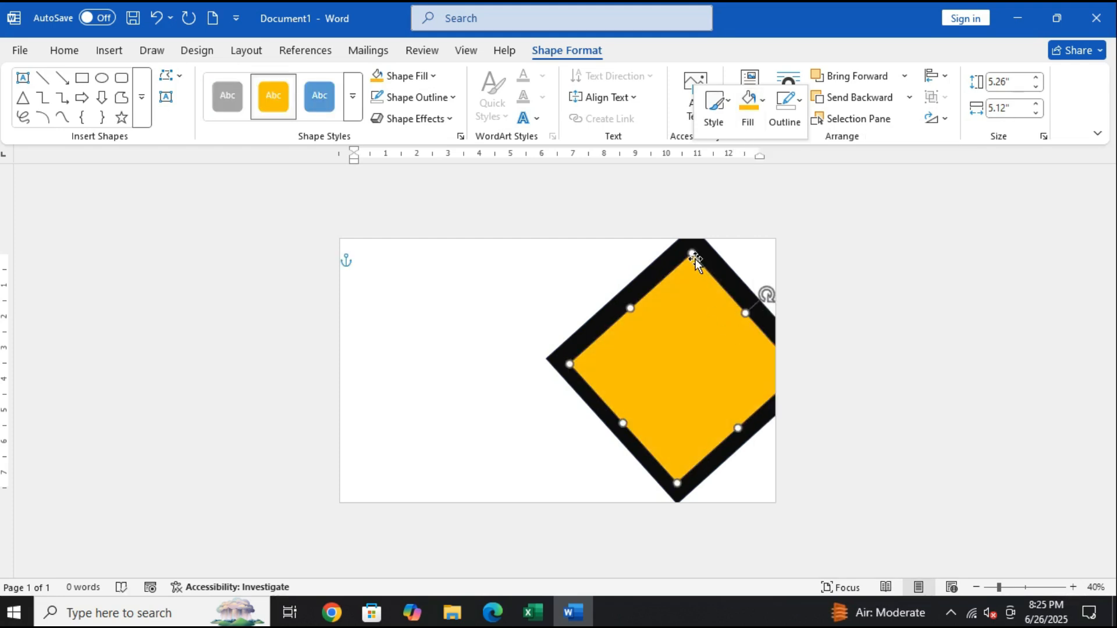
pyautogui.moveTo(693, 245); pyautogui.dragTo(692, 238)
pyautogui.hotkey('ctrl', 'z')
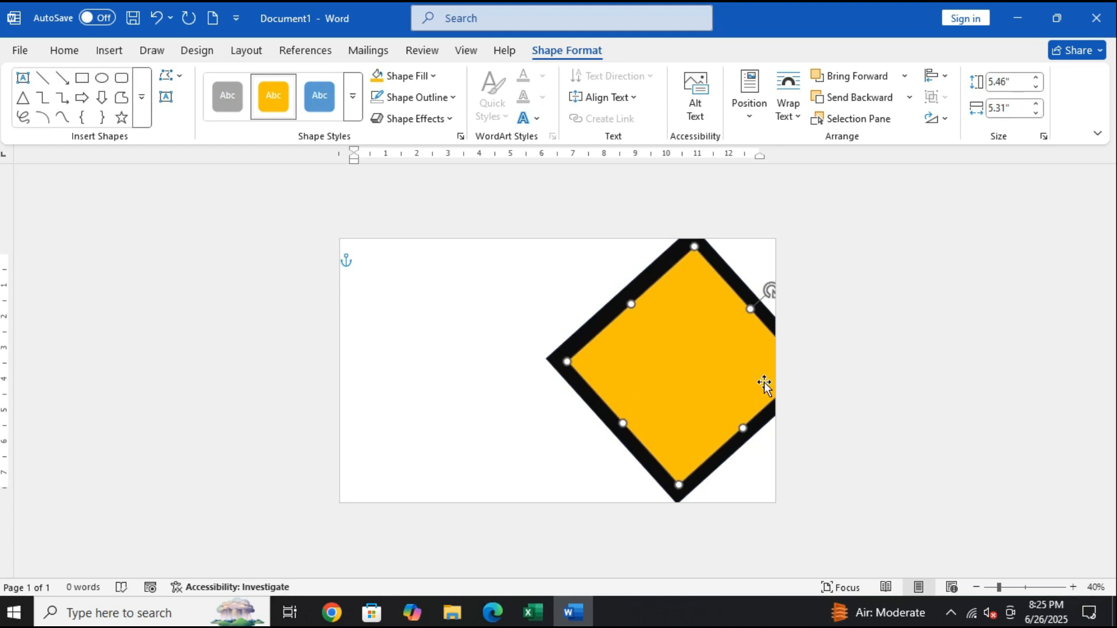
# Fill the topmost gold diamond with the AAET picture from the Downloads folder
pyautogui.click(793, 108)
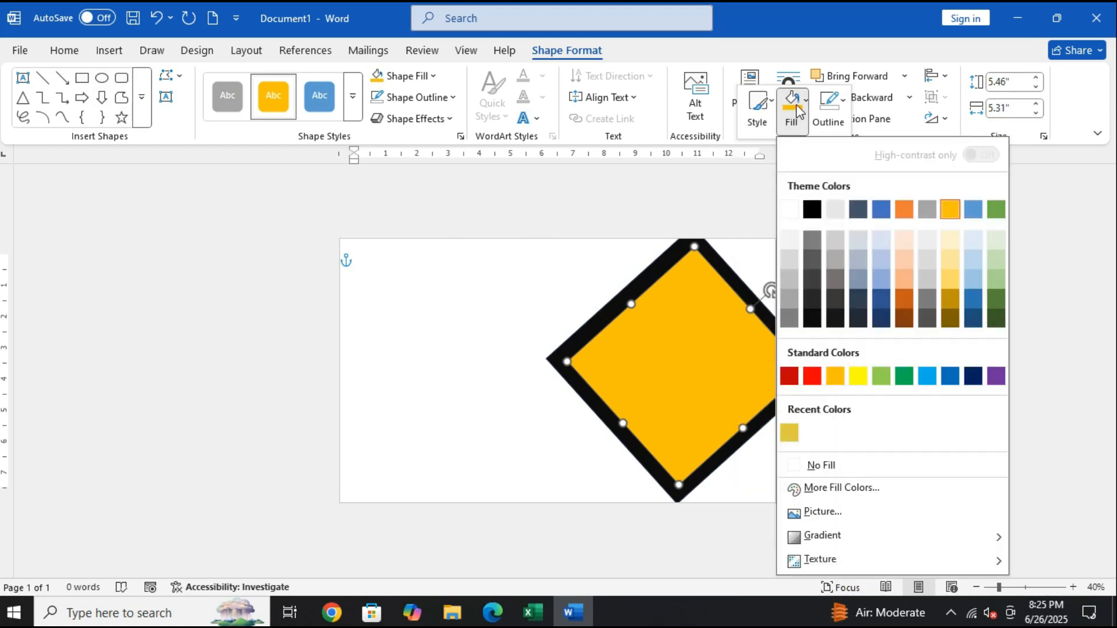
pyautogui.click(847, 515)
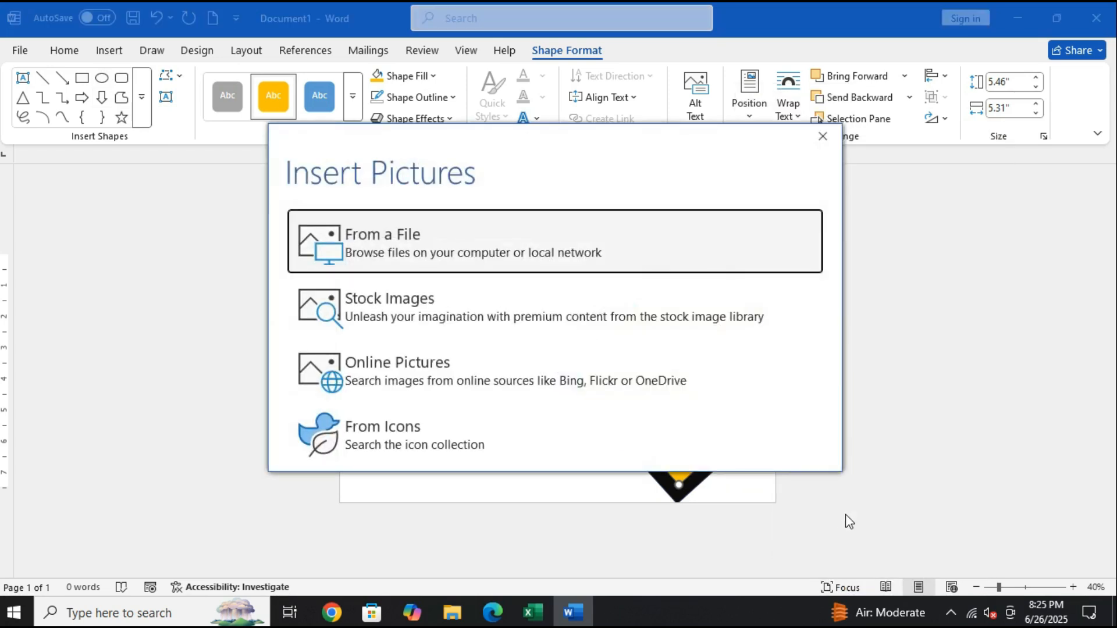
pyautogui.click(422, 242)
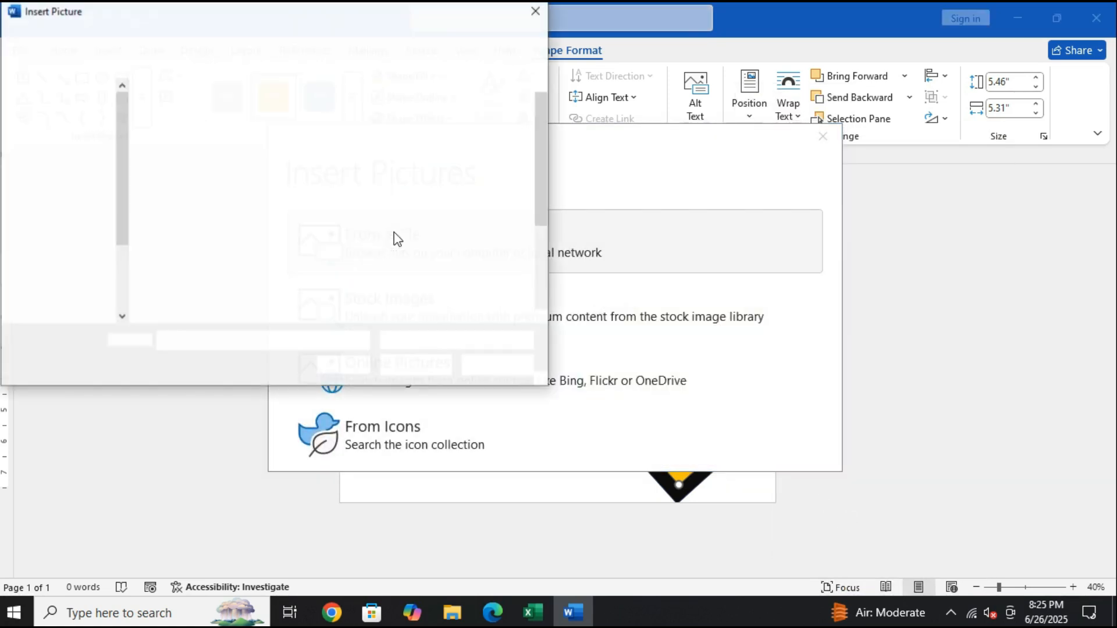
pyautogui.scroll(-10, 429, 218)
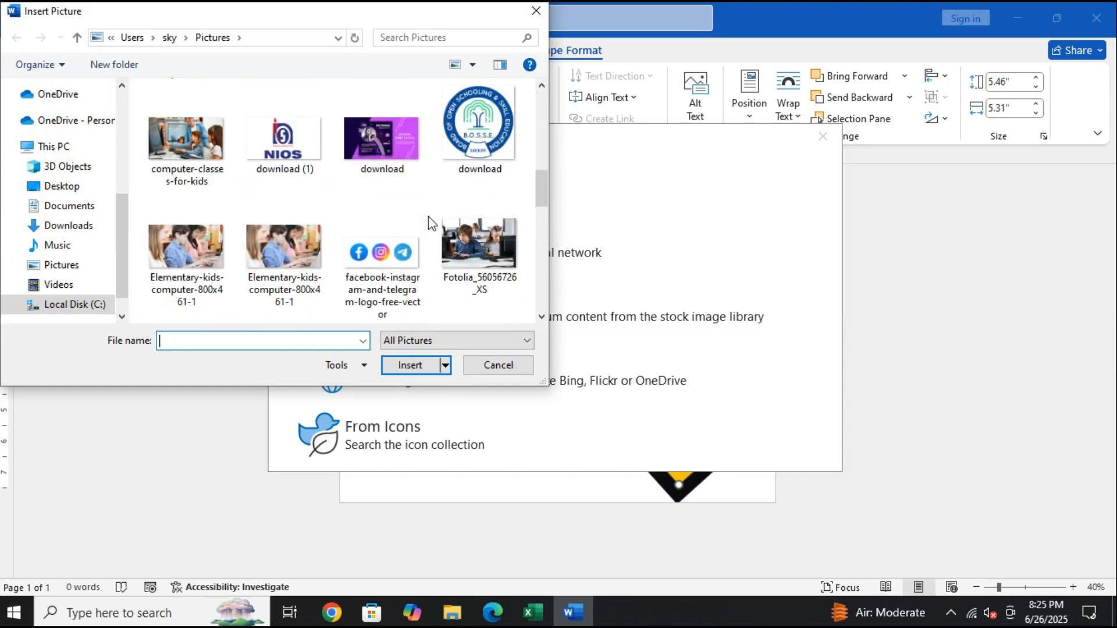
pyautogui.scroll(-5, 430, 222)
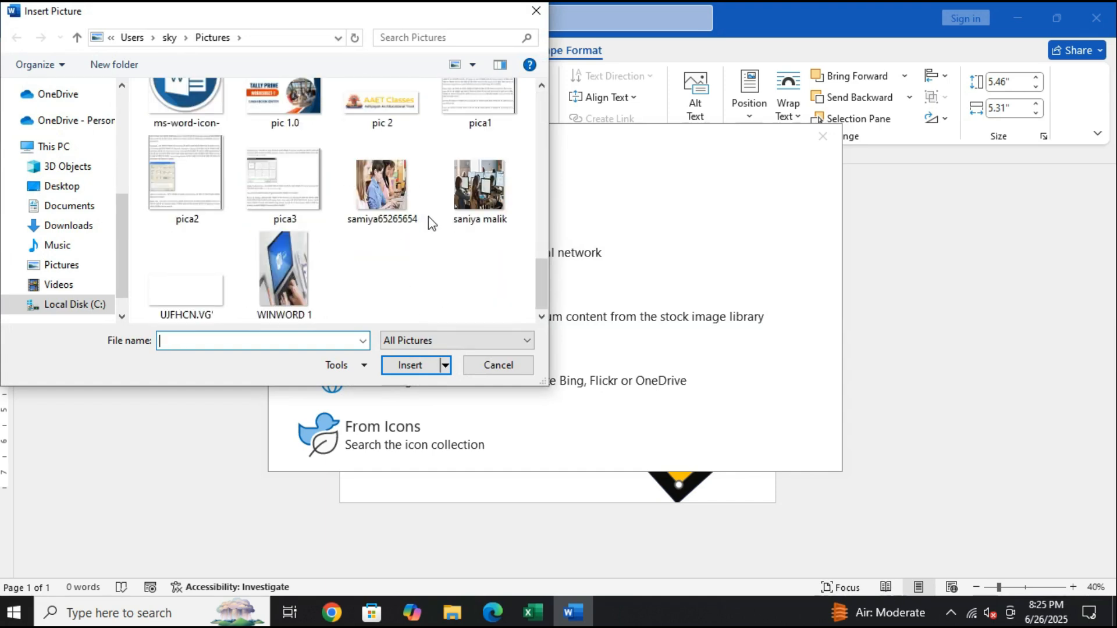
pyautogui.scroll(15, 431, 222)
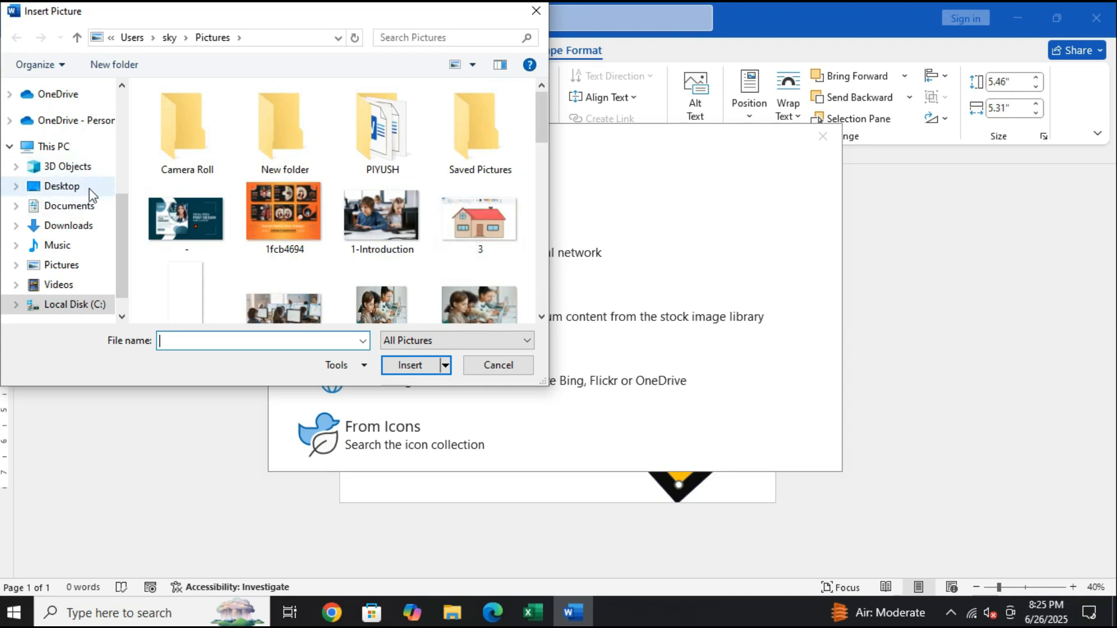
pyautogui.click(65, 205)
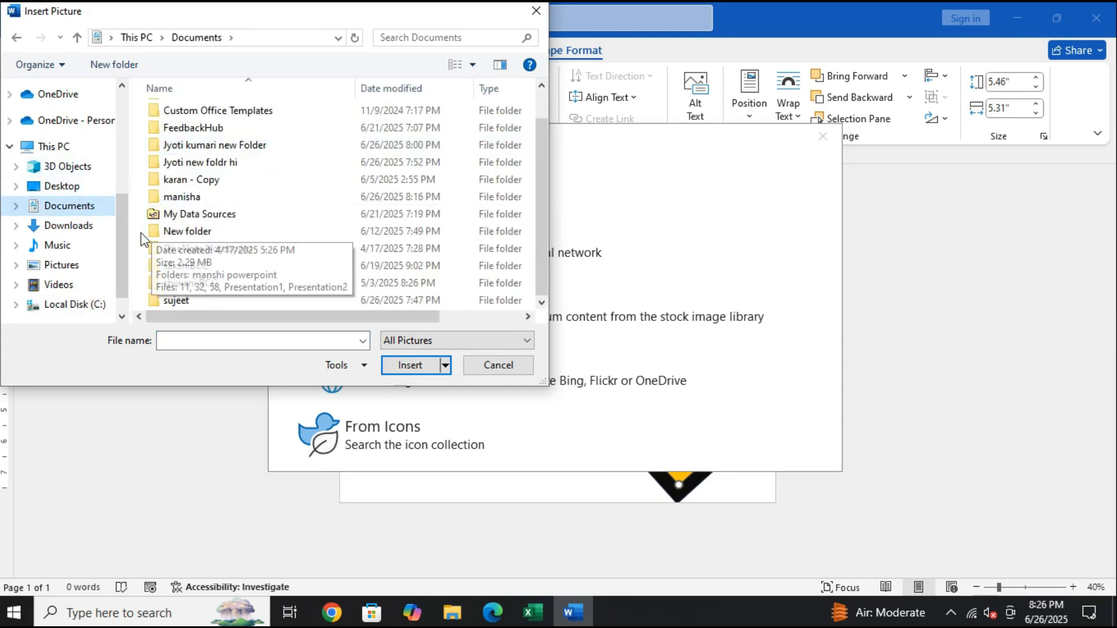
pyautogui.click(35, 226)
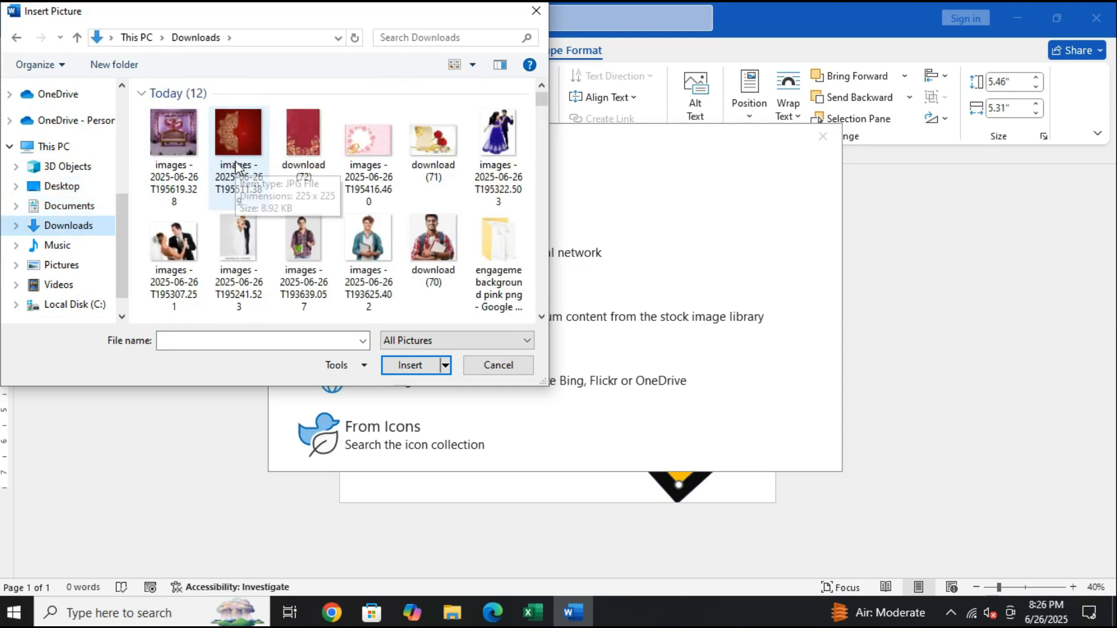
pyautogui.scroll(-5, 341, 194)
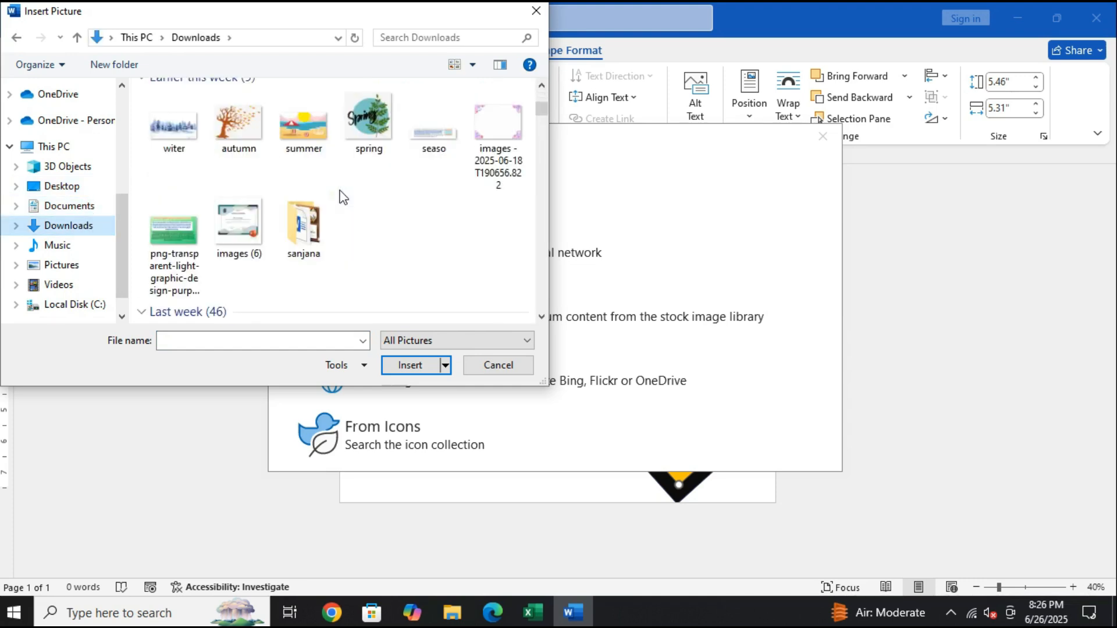
pyautogui.scroll(-3, 343, 198)
pyautogui.scroll(-3, 342, 198)
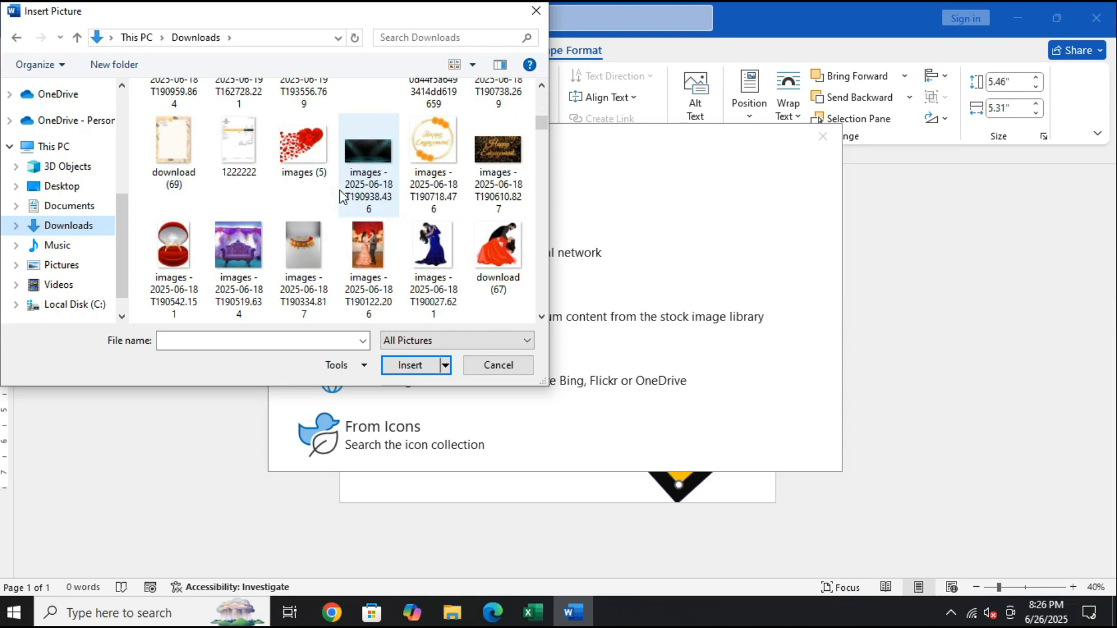
pyautogui.scroll(-2, 341, 194)
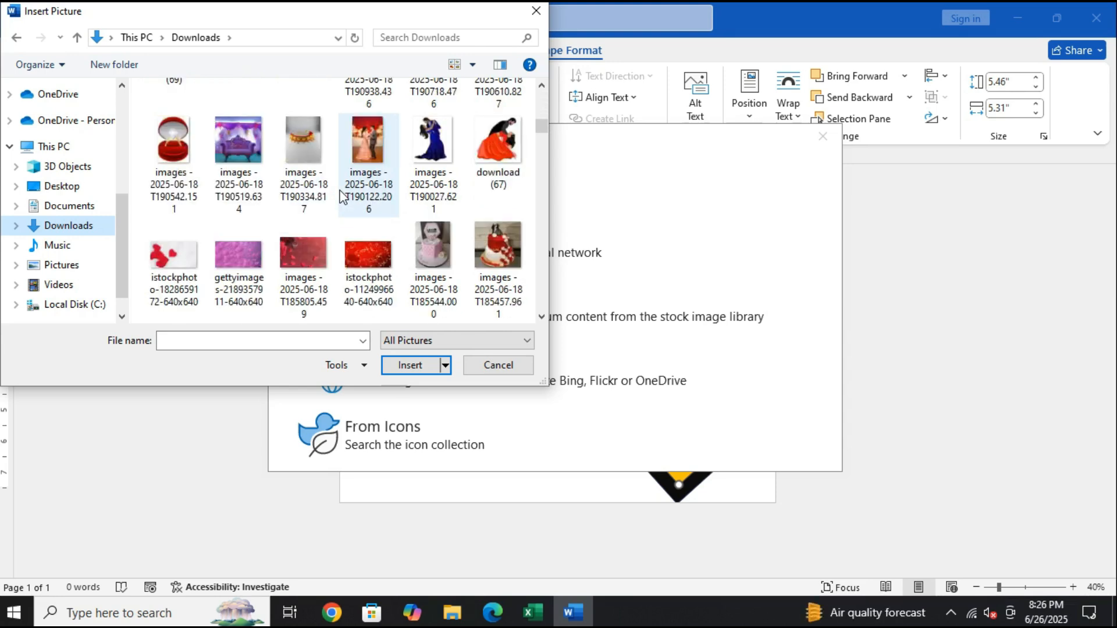
pyautogui.scroll(-2, 343, 197)
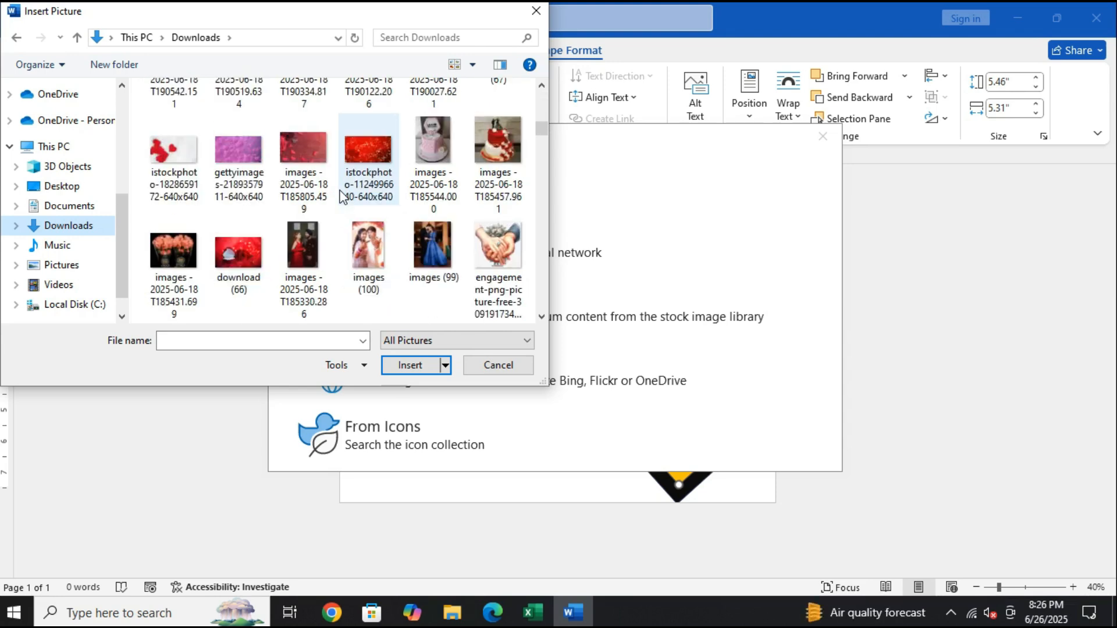
pyautogui.scroll(-5, 342, 198)
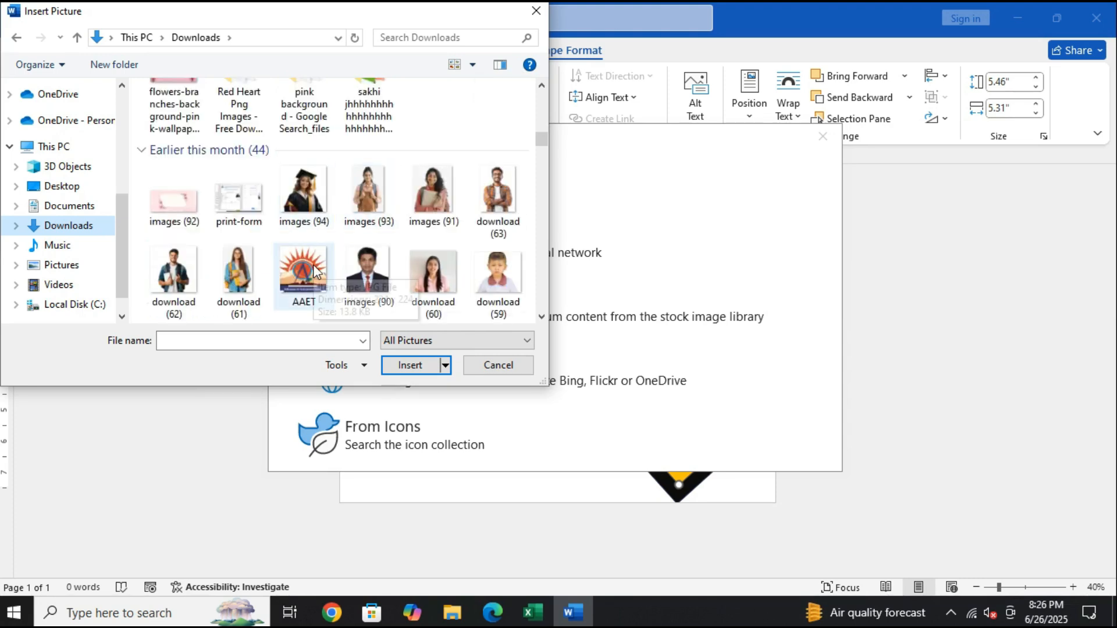
pyautogui.scroll(-2, 316, 263)
pyautogui.click(302, 174)
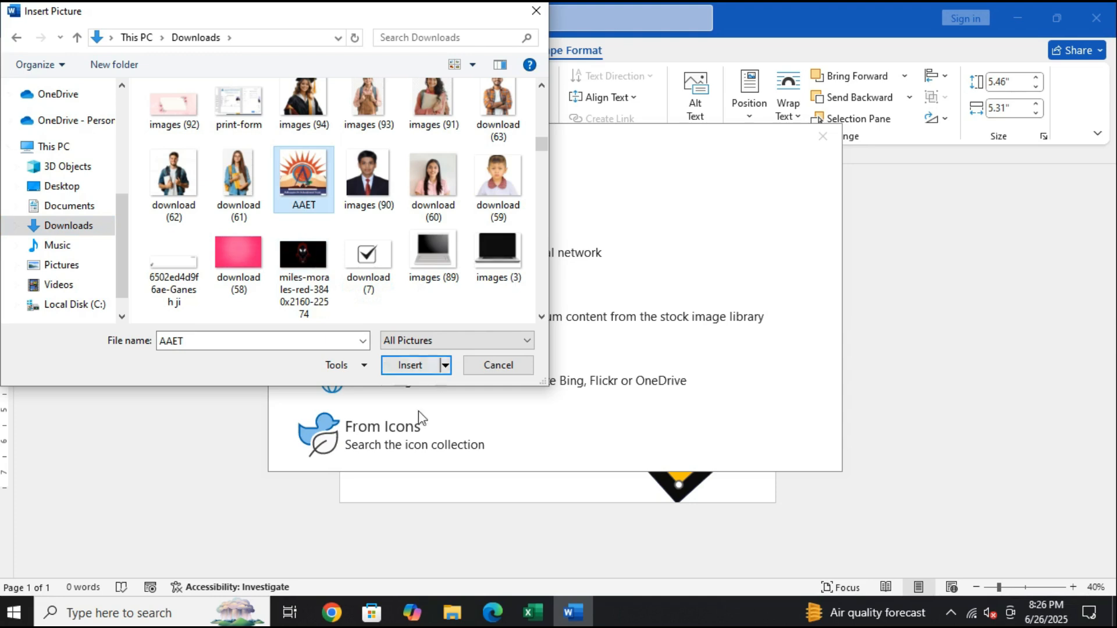
pyautogui.click(411, 365)
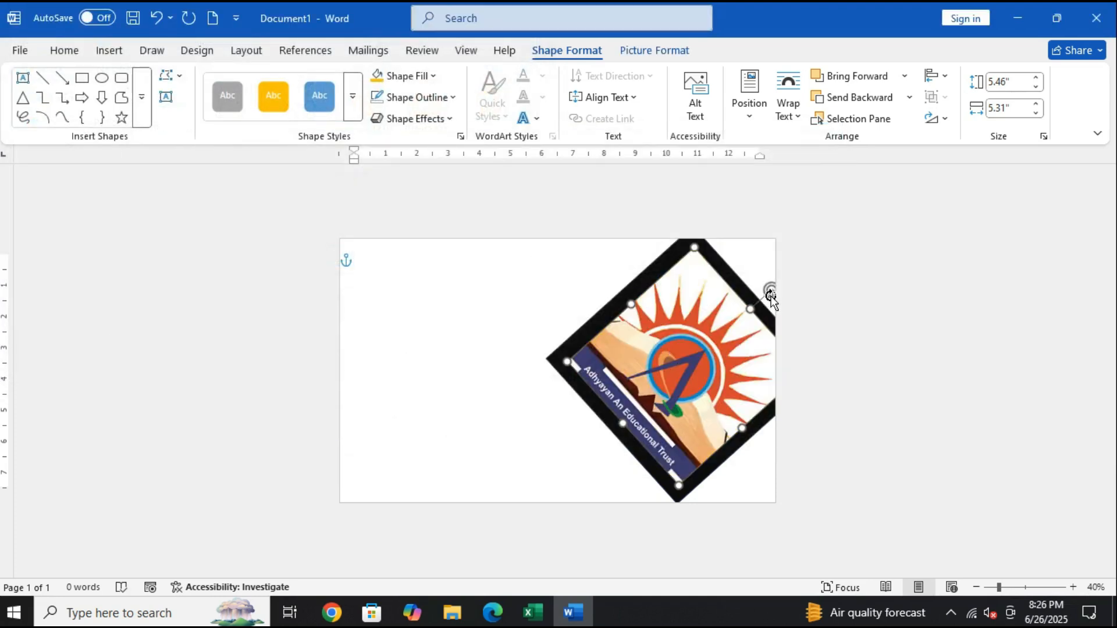
# Try rotating the picture-filled diamond upright, return it to its tilt and cut it from the page
pyautogui.moveTo(772, 291); pyautogui.dragTo(678, 291)
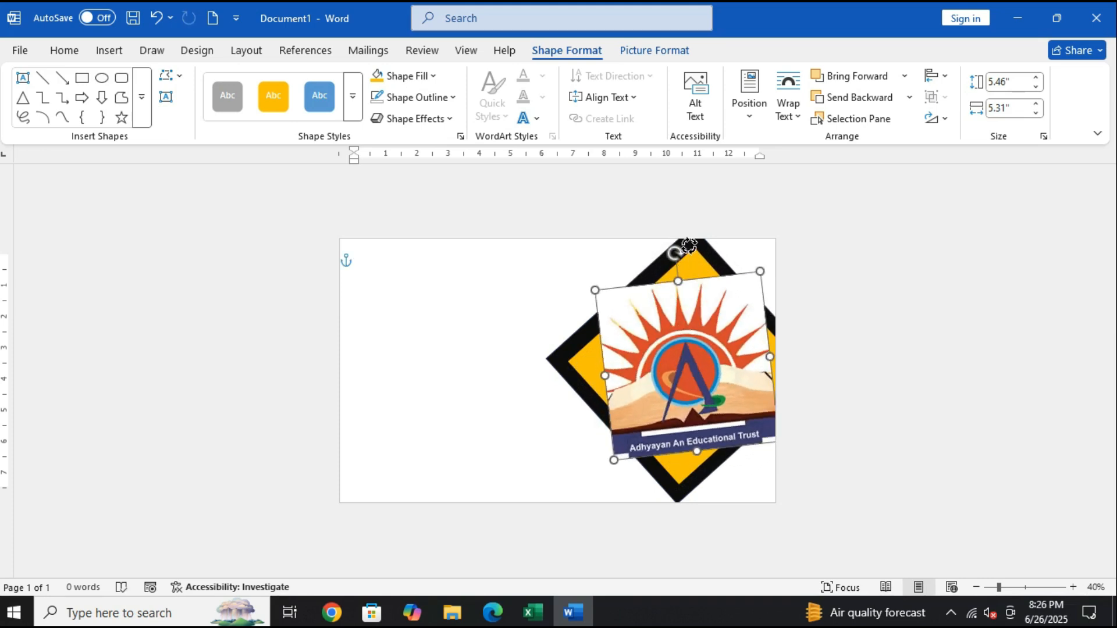
pyautogui.moveTo(688, 246); pyautogui.dragTo(804, 279)
pyautogui.rightClick(731, 330)
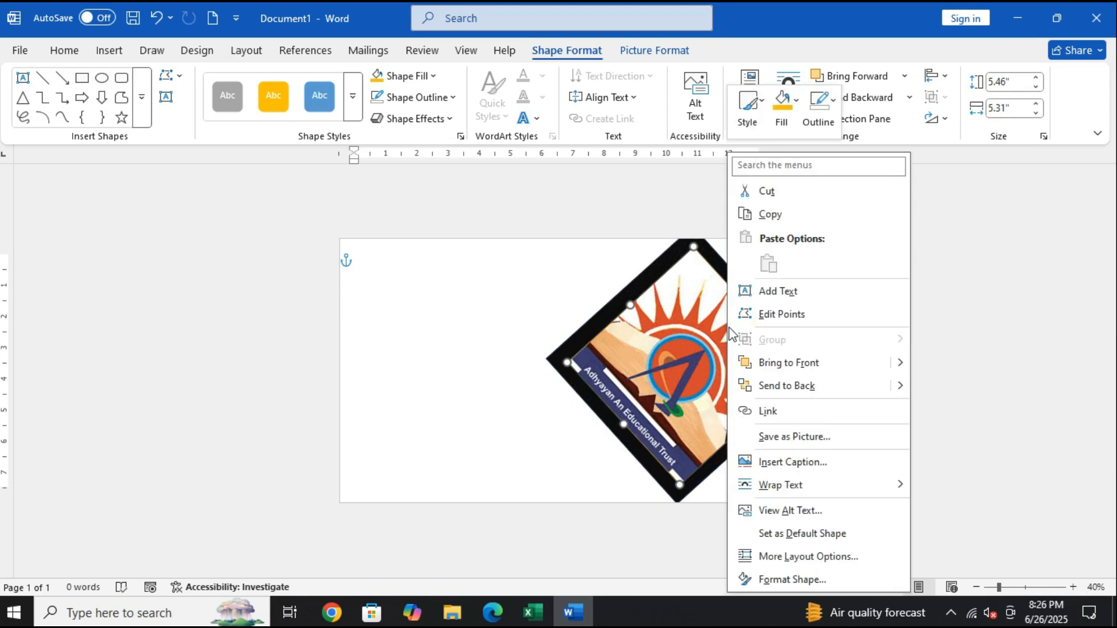
pyautogui.click(772, 192)
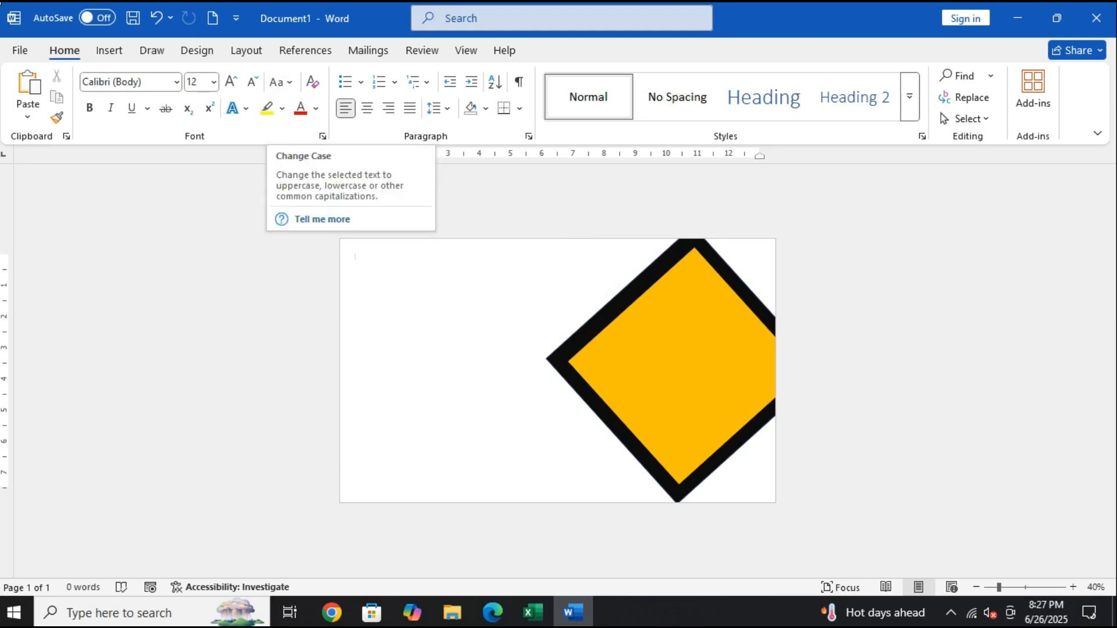
pyautogui.click(107, 51)
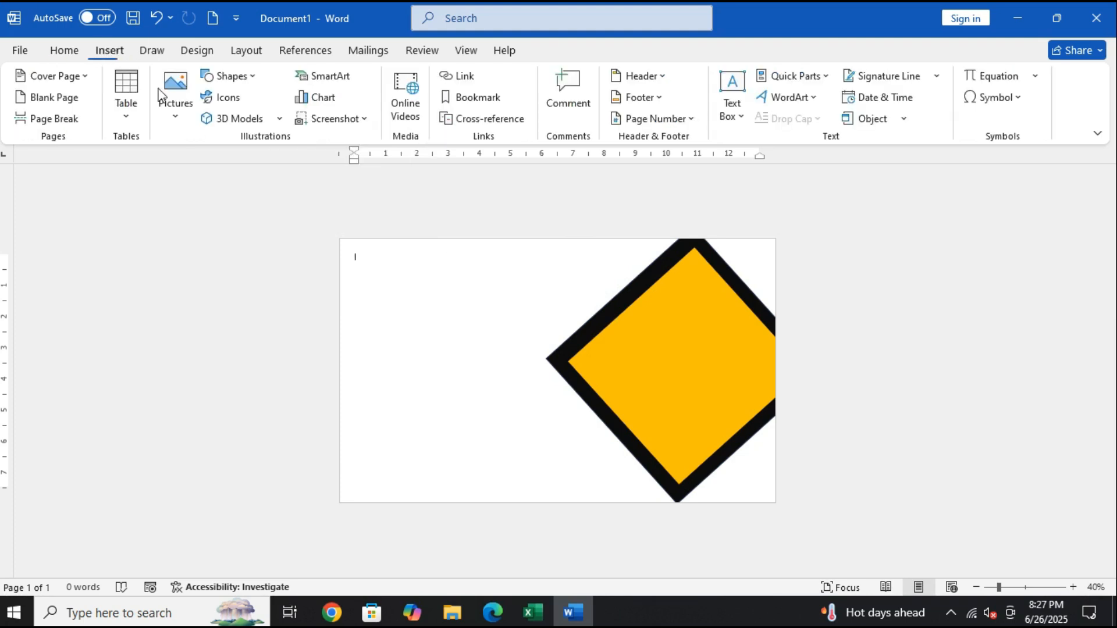
pyautogui.click(228, 76)
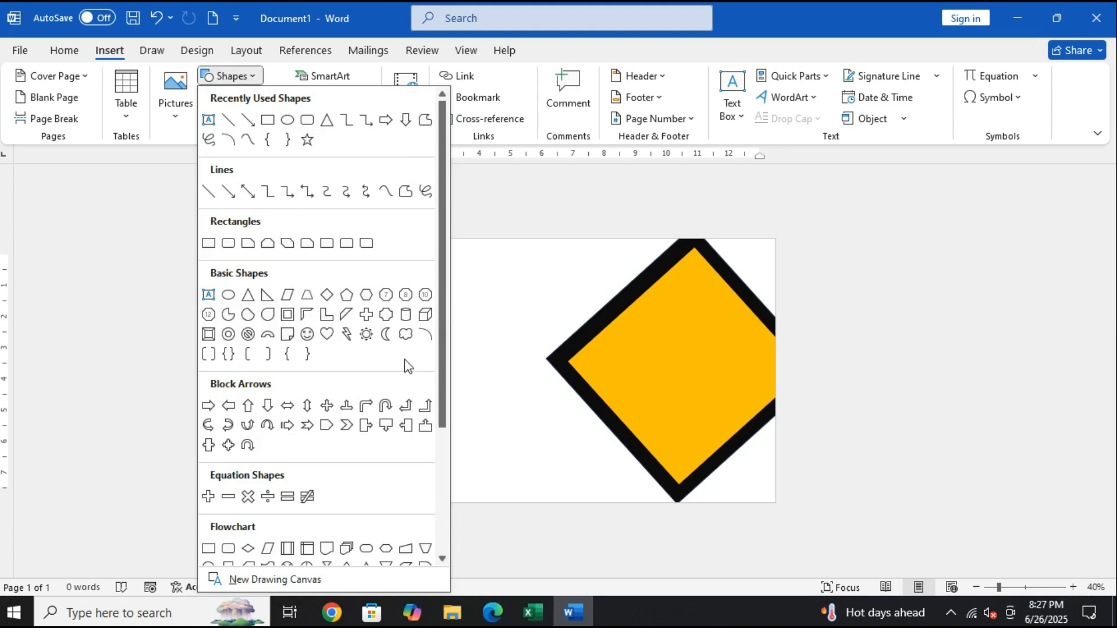
pyautogui.click(684, 306)
# Undo the diamonds and the page setup changes, back to the original page with its line of text
pyautogui.hotkey('ctrl', 'z')
pyautogui.hotkey('ctrl', 'z')
pyautogui.hotkey('ctrl', 'z')
pyautogui.hotkey('ctrl', 'z')
pyautogui.hotkey('ctrl', 'z')
pyautogui.hotkey('ctrl', 'z')
pyautogui.hotkey('ctrl', 'z')
pyautogui.hotkey('ctrl', 'z')
pyautogui.hotkey('ctrl', 'z')
pyautogui.hotkey('ctrl', 'z')
pyautogui.hotkey('ctrl', 'z')
pyautogui.hotkey('ctrl', 'z')
pyautogui.hotkey('ctrl', 'z')
pyautogui.hotkey('ctrl', 'z')
pyautogui.hotkey('ctrl', 'z')
pyautogui.hotkey('ctrl', 'z')
pyautogui.hotkey('ctrl', 'z')
pyautogui.hotkey('ctrl', 'z')
pyautogui.hotkey('ctrl', 'z')
pyautogui.hotkey('ctrl', 'z')
pyautogui.hotkey('ctrl', 'z')
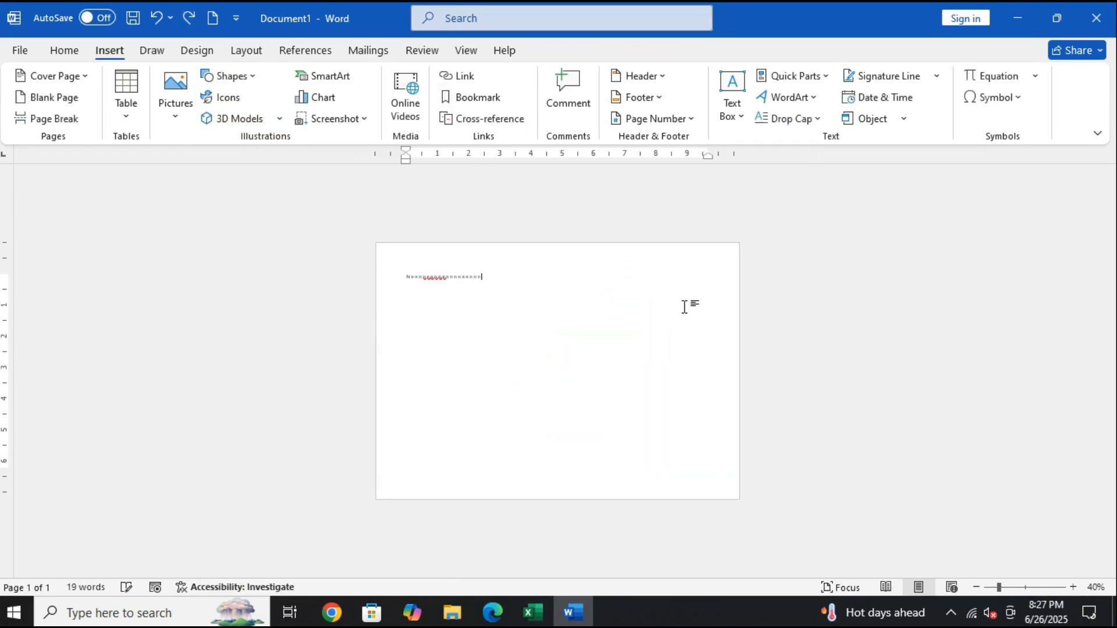
# Undo the remaining text entry to leave the page completely empty
pyautogui.hotkey('ctrl', 'z')
pyautogui.hotkey('ctrl', 'z')
pyautogui.hotkey('ctrl', 'z')
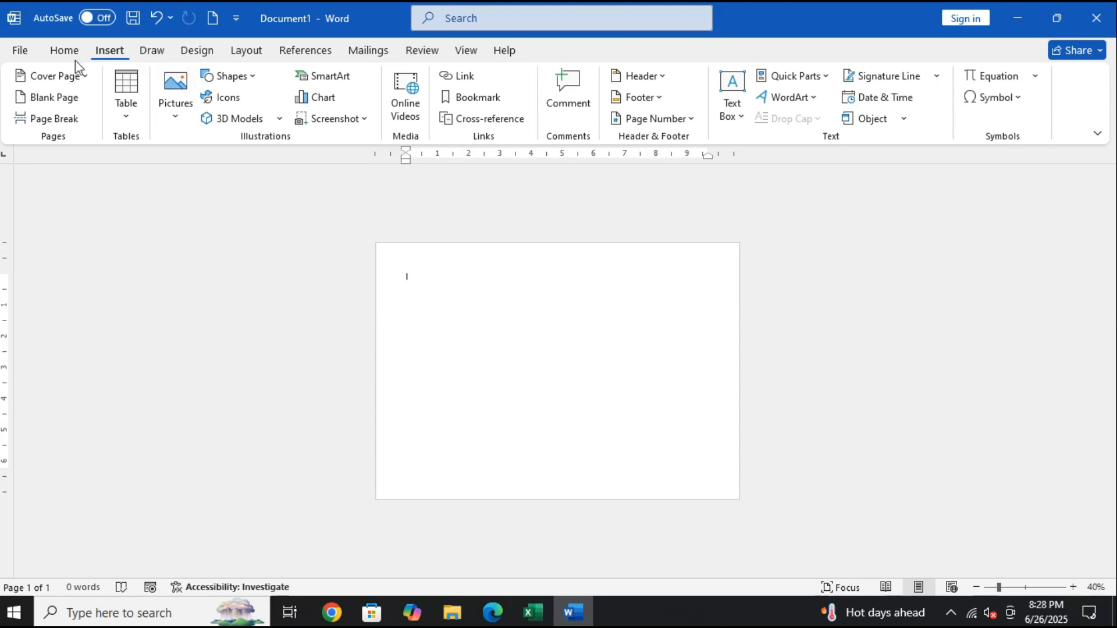
# Draw a tall rectangle about 3.47" wide, place it along the page's right edge and stretch it to about 8.5" high
pyautogui.click(250, 79)
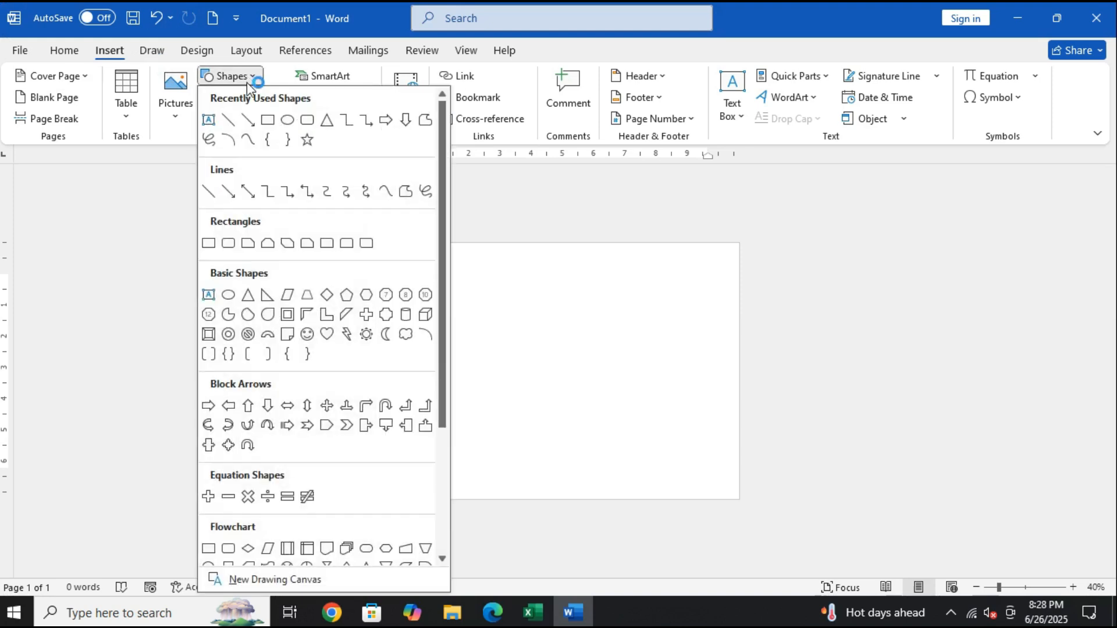
pyautogui.click(279, 118)
pyautogui.moveTo(455, 247); pyautogui.dragTo(564, 486)
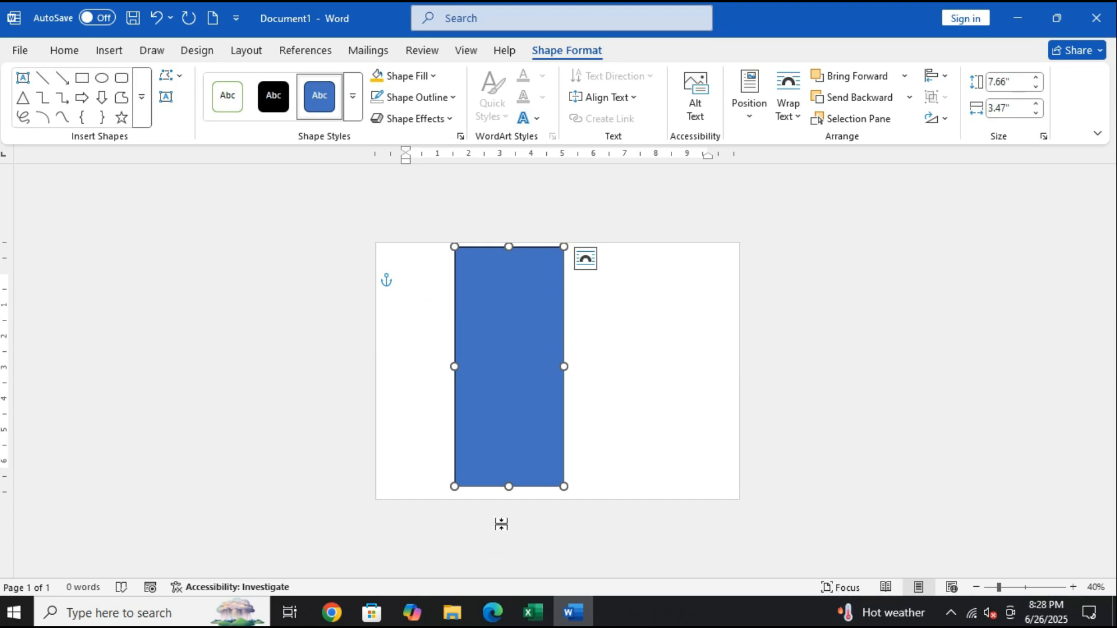
pyautogui.moveTo(507, 486); pyautogui.dragTo(510, 503)
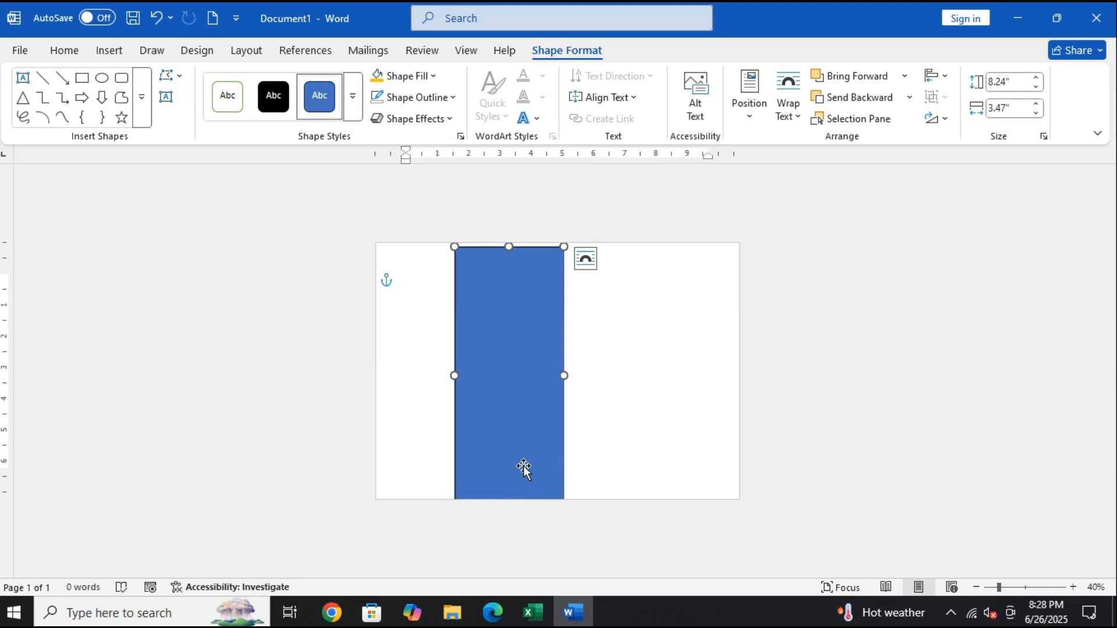
pyautogui.moveTo(529, 429); pyautogui.dragTo(708, 417)
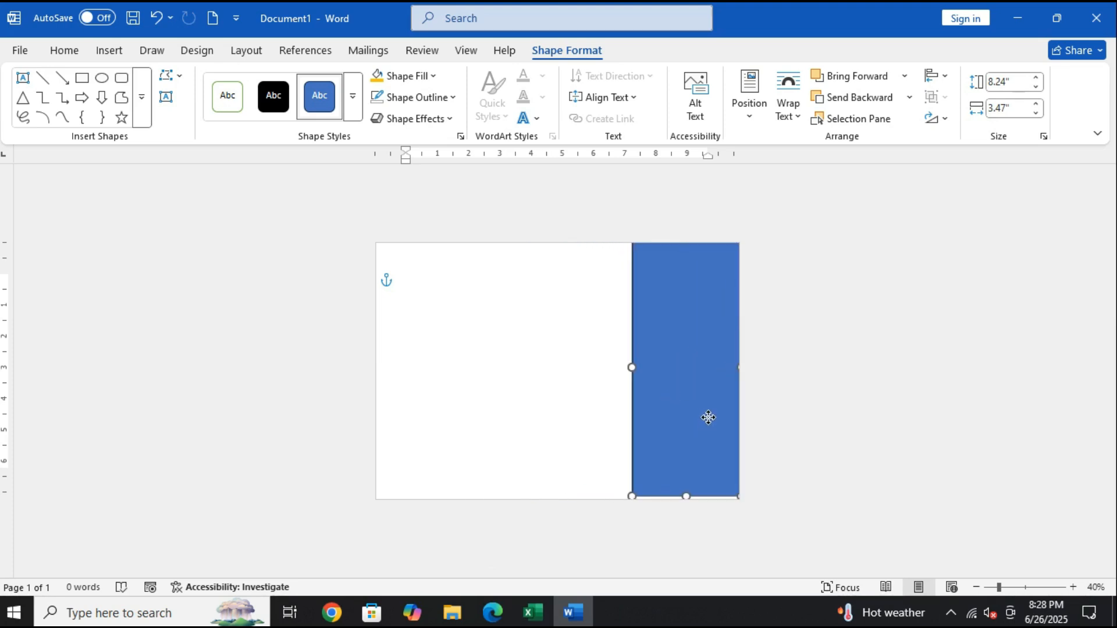
pyautogui.moveTo(687, 502); pyautogui.dragTo(691, 505)
# Fill the tall rectangle with black and remove its outline
pyautogui.rightClick(691, 504)
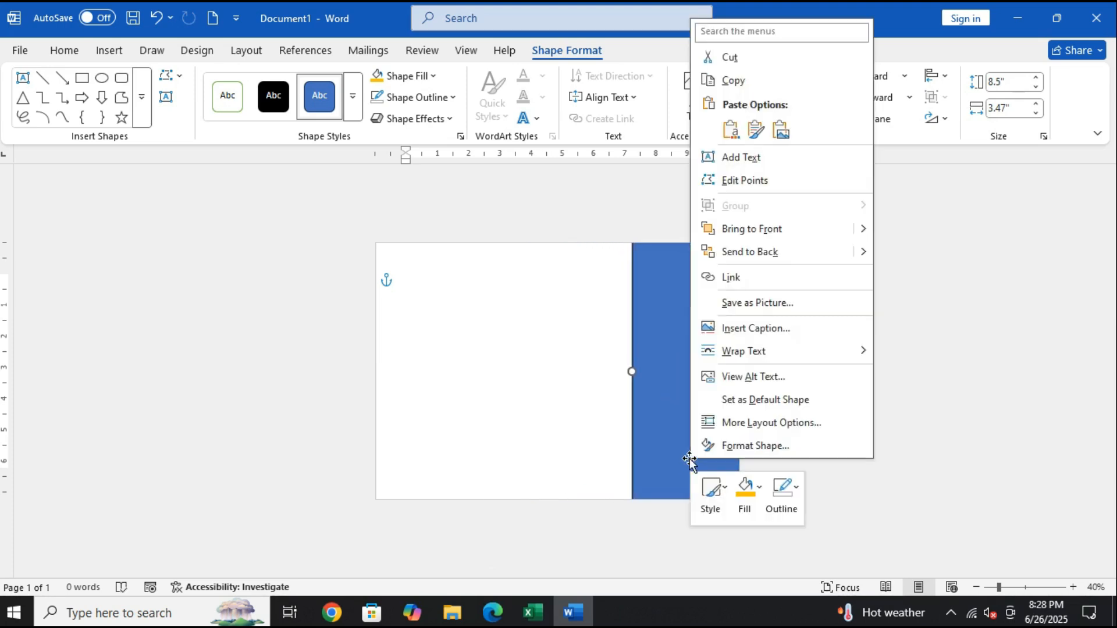
pyautogui.click(745, 495)
pyautogui.click(765, 198)
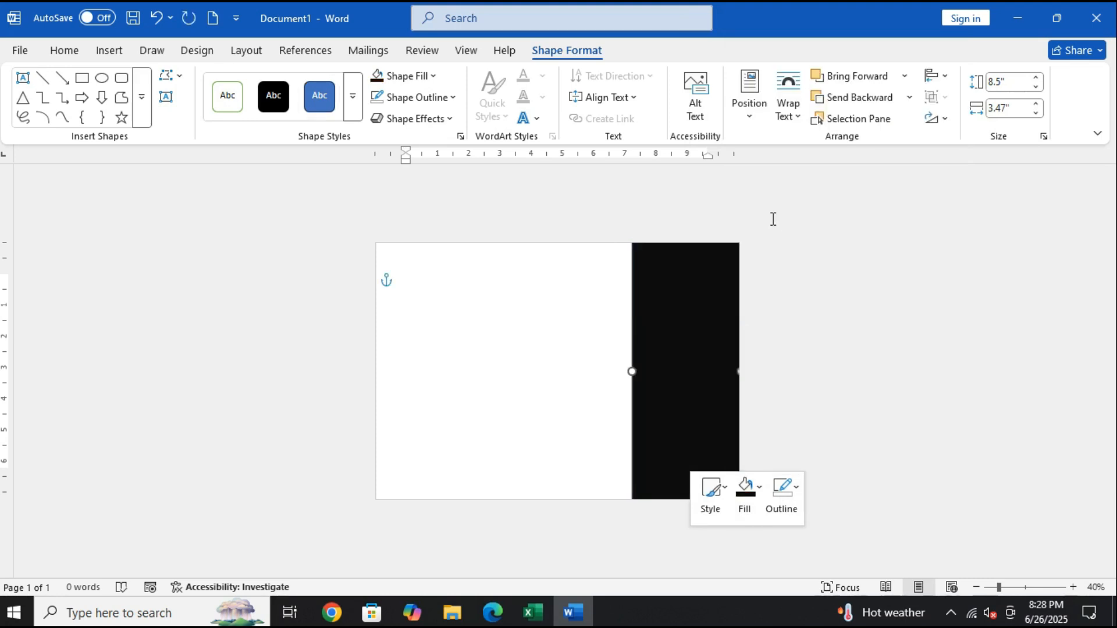
pyautogui.rightClick(705, 322)
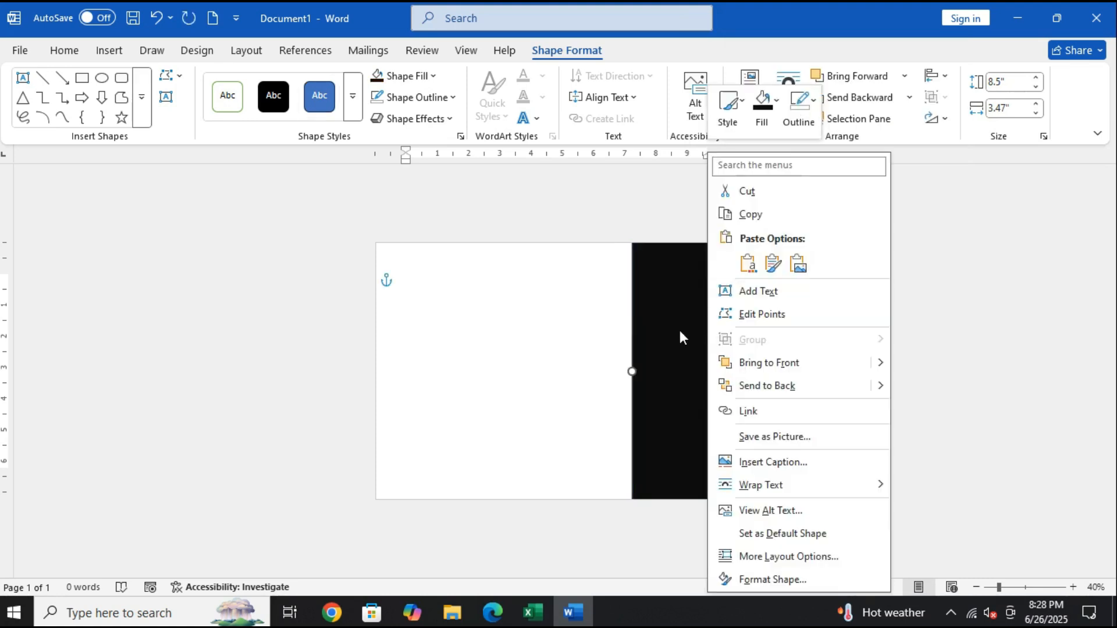
pyautogui.click(815, 107)
pyautogui.click(809, 460)
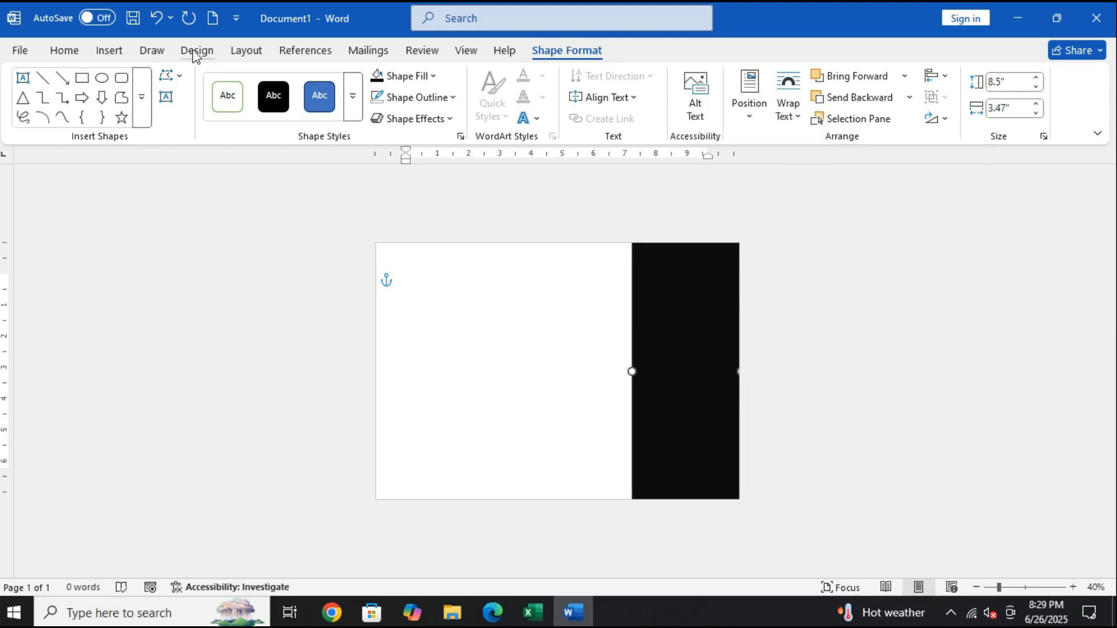
# Draw a right triangle about 3.74" by 4.37" beside the black rectangle and turn its right-angle corner towards the page's upper right
pyautogui.click(100, 51)
pyautogui.click(244, 76)
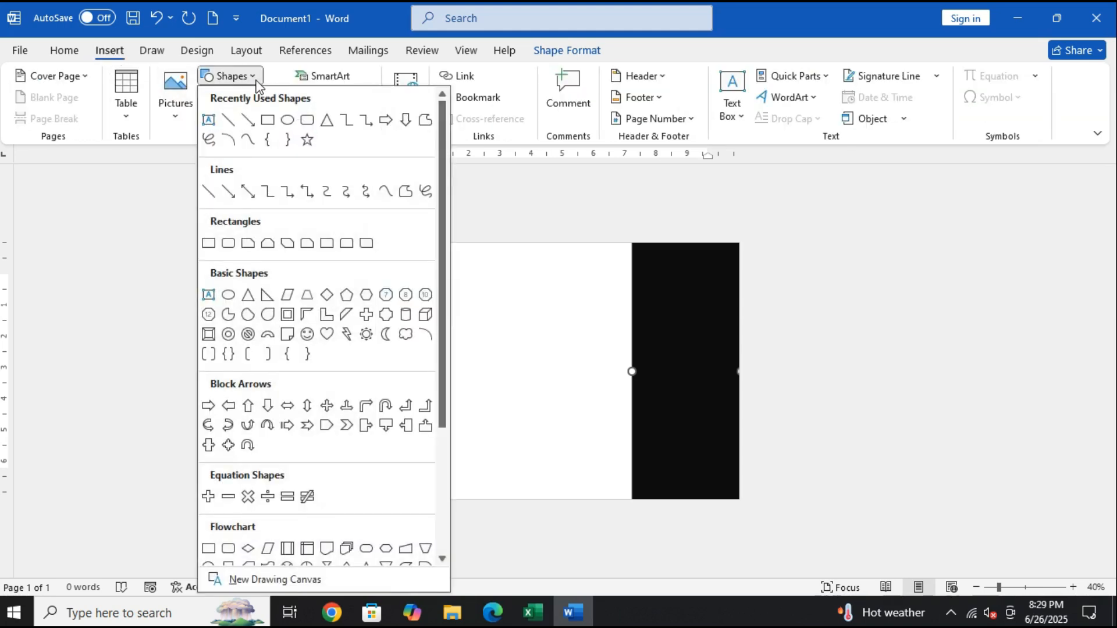
pyautogui.click(267, 294)
pyautogui.moveTo(485, 246); pyautogui.dragTo(650, 371)
pyautogui.moveTo(539, 330); pyautogui.dragTo(519, 384)
pyautogui.moveTo(528, 281); pyautogui.dragTo(543, 435)
pyautogui.moveTo(457, 326); pyautogui.dragTo(442, 307)
pyautogui.moveTo(522, 330); pyautogui.dragTo(580, 302)
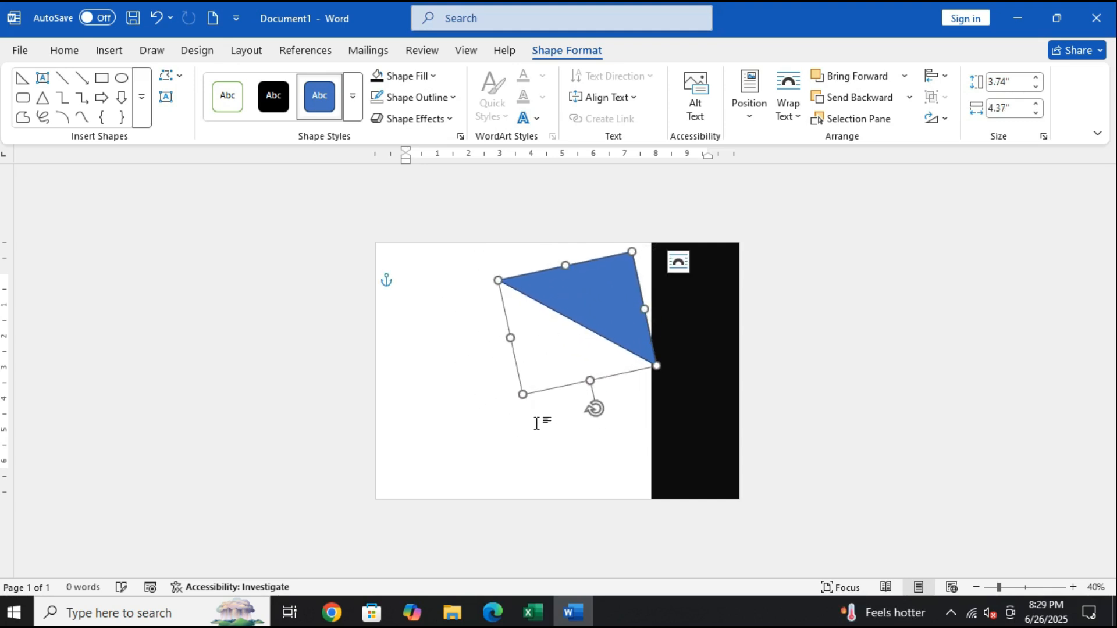
# Straighten the triangle, fit it against the page top and the black rectangle, and resize it to about 4.26" by 4.12"
pyautogui.moveTo(595, 411); pyautogui.dragTo(561, 404)
pyautogui.moveTo(501, 253); pyautogui.dragTo(529, 260)
pyautogui.moveTo(605, 312)
pyautogui.mouseDown()
pyautogui.moveTo(627, 287)
pyautogui.moveTo(613, 293)
pyautogui.mouseUp()
pyautogui.moveTo(583, 389); pyautogui.dragTo(590, 388)
pyautogui.moveTo(606, 300); pyautogui.dragTo(613, 299)
pyautogui.press('Up')
pyautogui.press('Up')
pyautogui.press('Up')
pyautogui.press('Up')
pyautogui.press('Left')
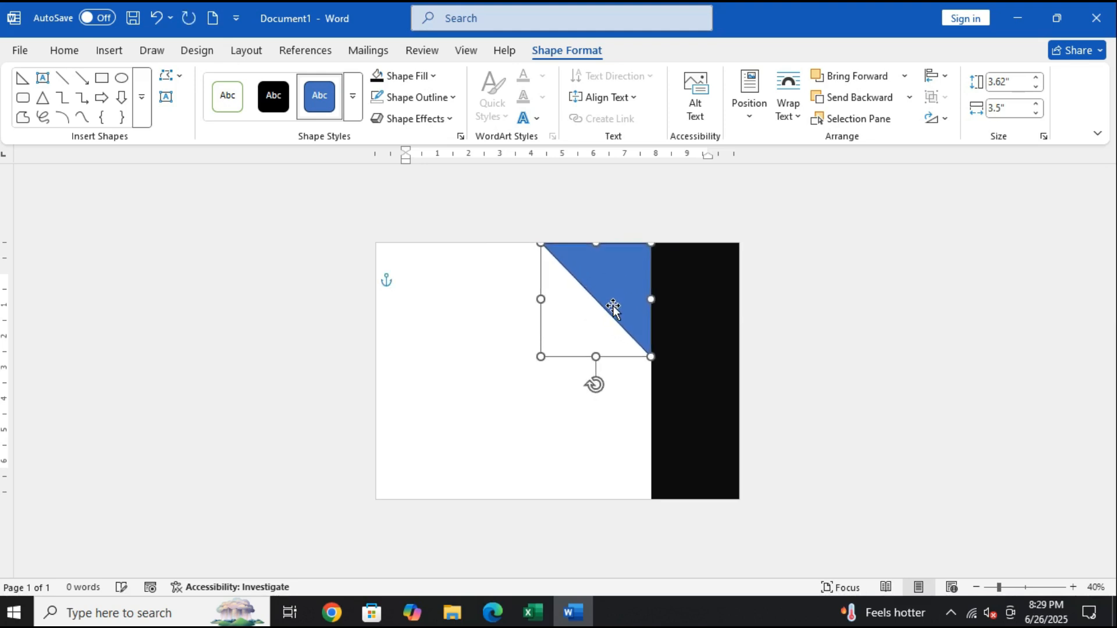
pyautogui.moveTo(540, 356); pyautogui.dragTo(521, 377)
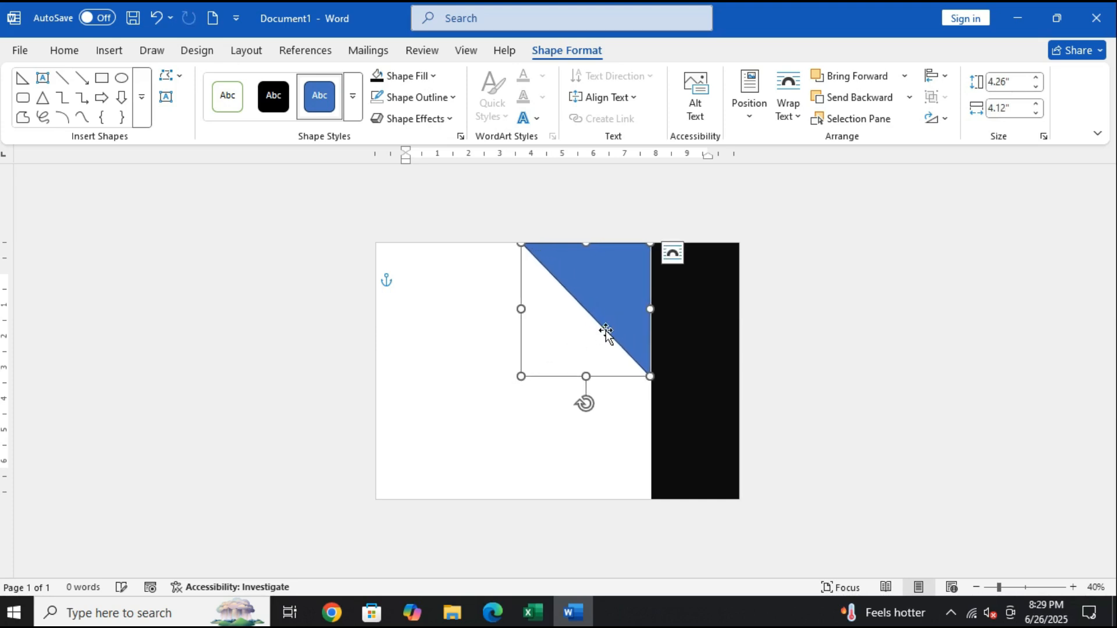
# Duplicate the triangle, rotate the copy a quarter turn and fit it against the black rectangle at the page bottom, mirroring the first
pyautogui.press('ctrl')
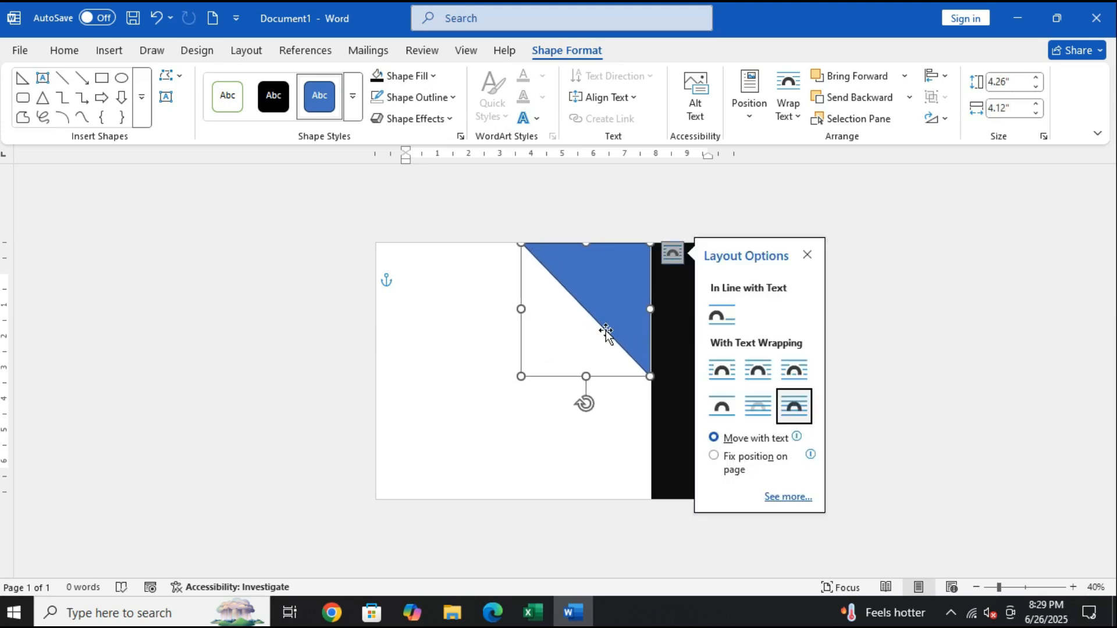
pyautogui.click(809, 258)
pyautogui.moveTo(635, 313); pyautogui.dragTo(611, 387)
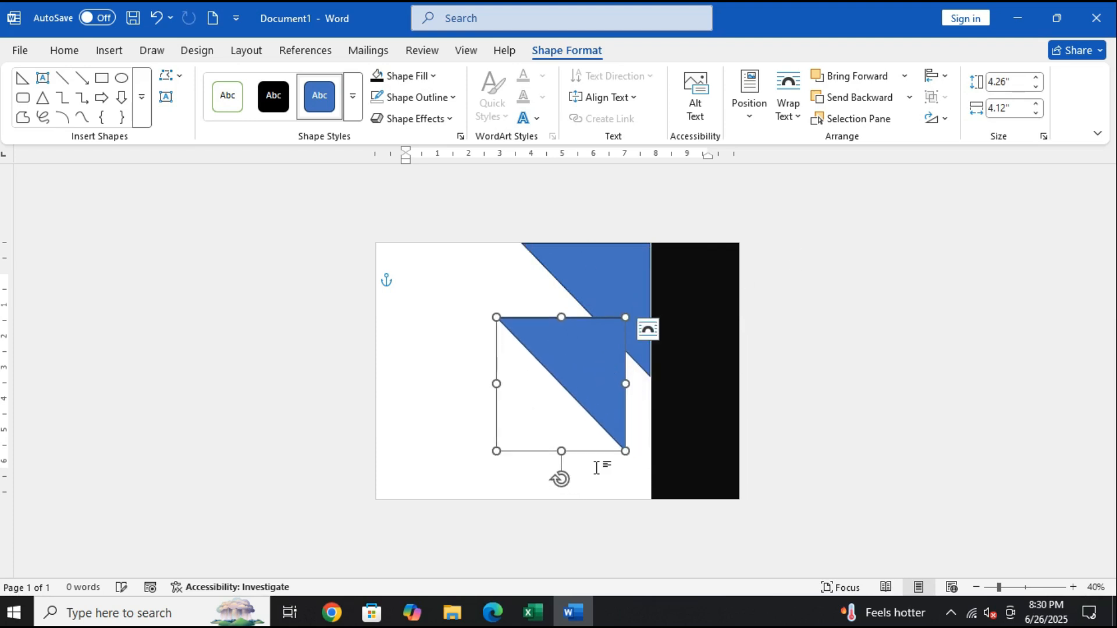
pyautogui.moveTo(562, 481); pyautogui.dragTo(466, 391)
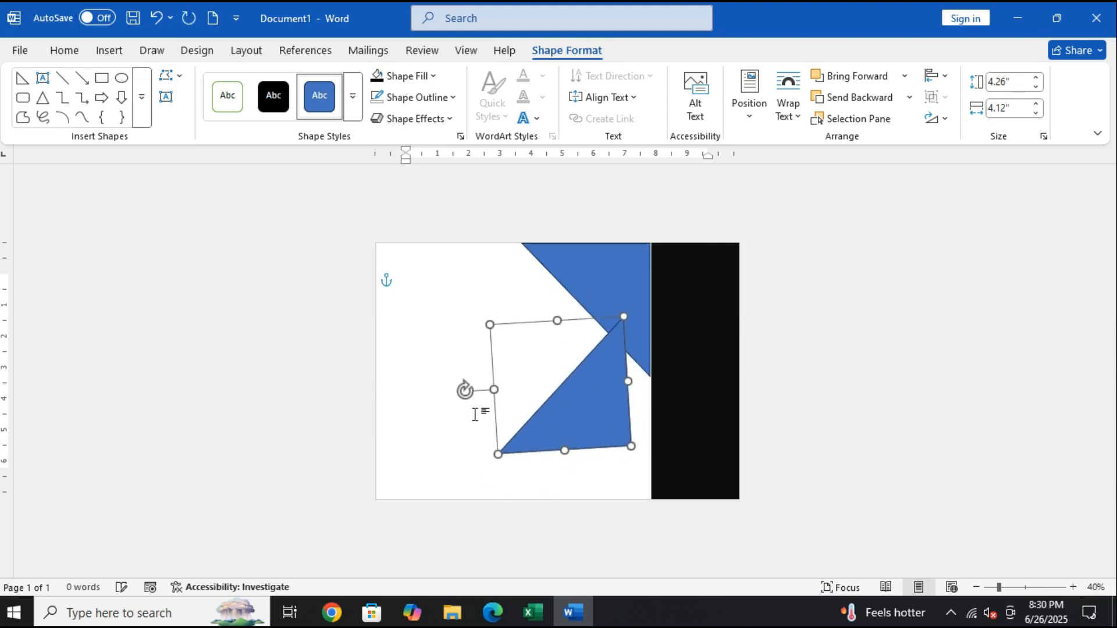
pyautogui.press('Right')
pyautogui.press('Down')
pyautogui.press('Right')
pyautogui.press('Down')
pyautogui.press('Left')
pyautogui.moveTo(483, 423); pyautogui.dragTo(491, 421)
pyautogui.hotkey('ctrl', 'z')
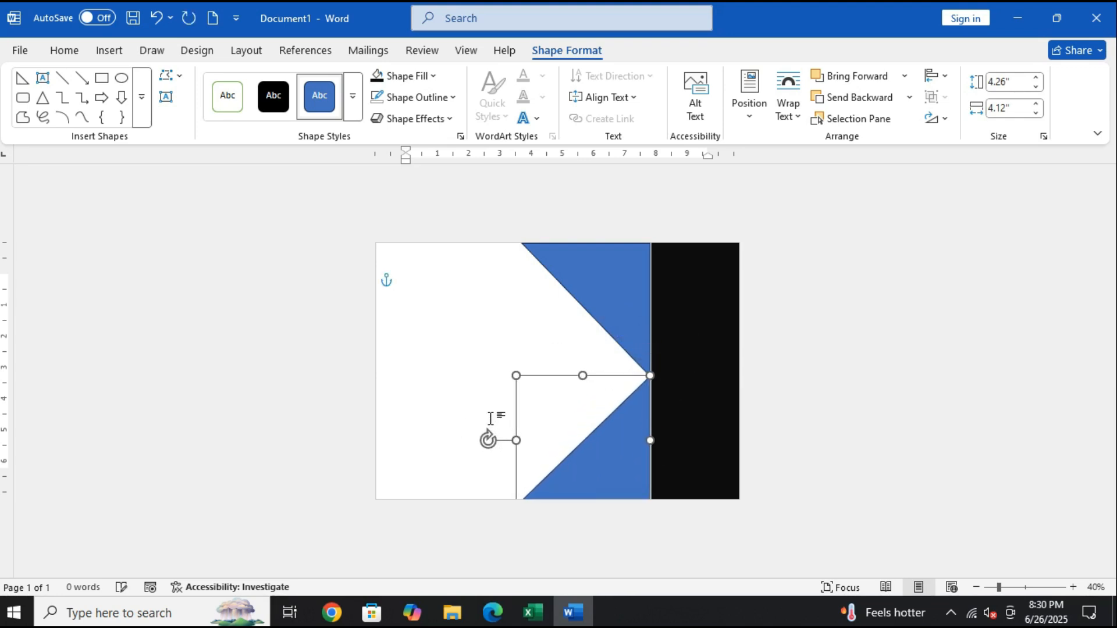
# Remove the outlines of the upper and lower blue triangles
pyautogui.click(614, 292)
pyautogui.rightClick(614, 293)
pyautogui.click(706, 105)
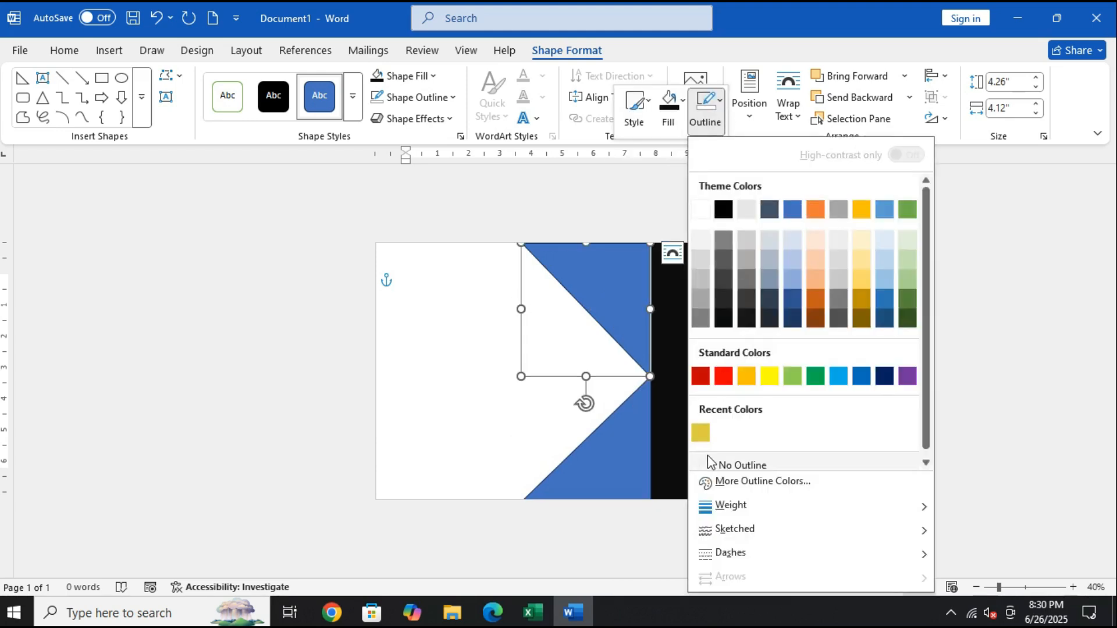
pyautogui.click(714, 464)
pyautogui.rightClick(617, 490)
pyautogui.click(708, 510)
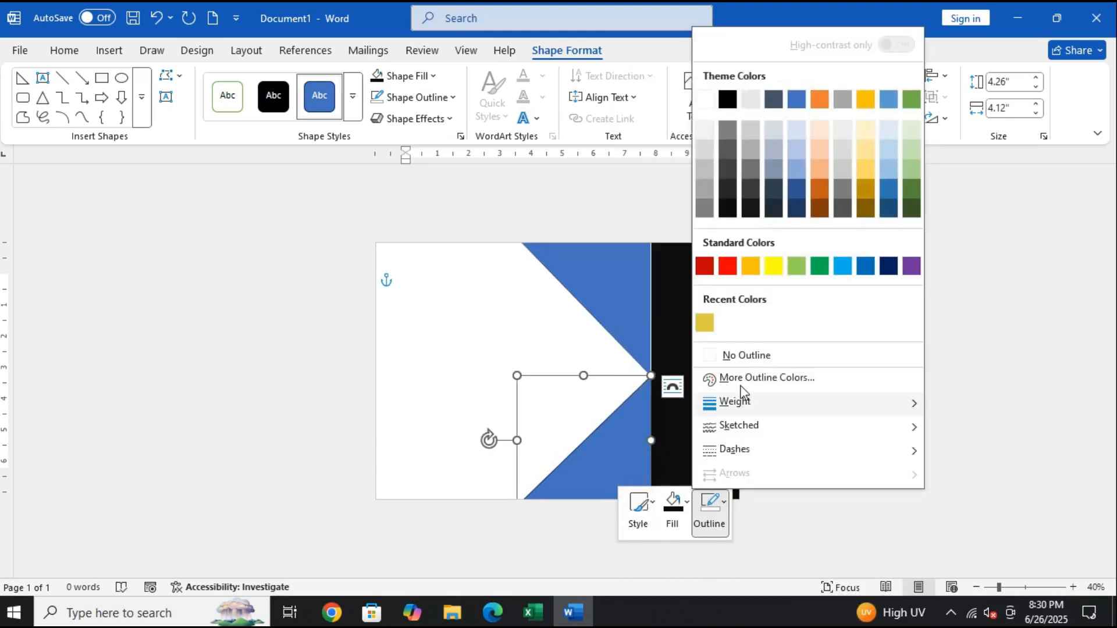
pyautogui.click(746, 354)
# Fill the upper triangle with a light orange from the standard colors of the Colors dialog
pyautogui.rightClick(611, 282)
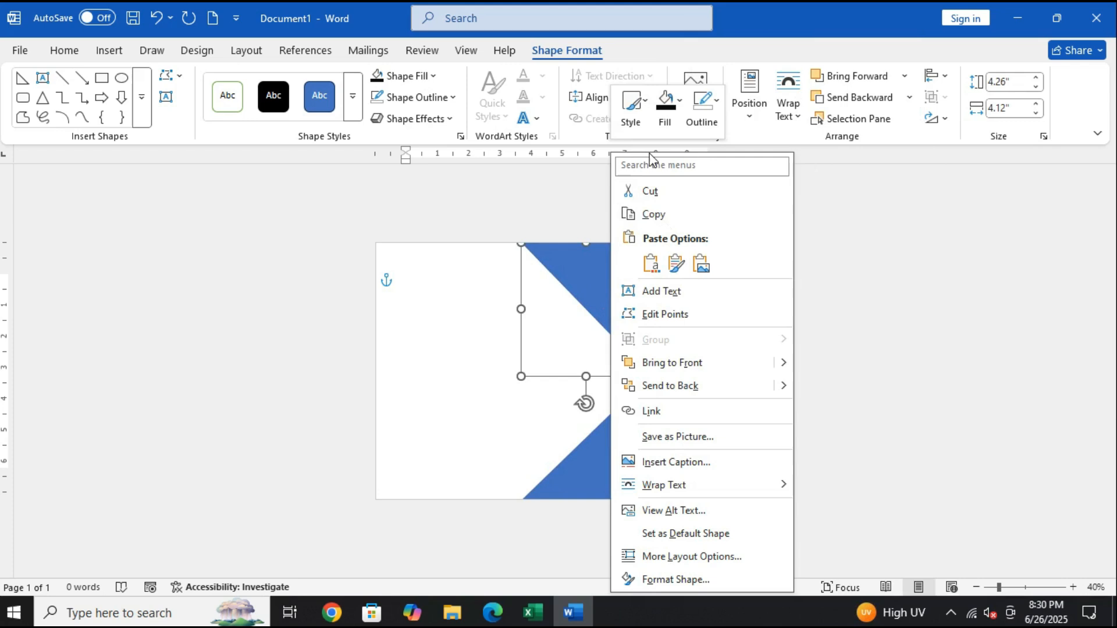
pyautogui.click(666, 105)
pyautogui.click(699, 492)
pyautogui.click(465, 163)
pyautogui.click(499, 289)
pyautogui.click(503, 294)
pyautogui.click(500, 296)
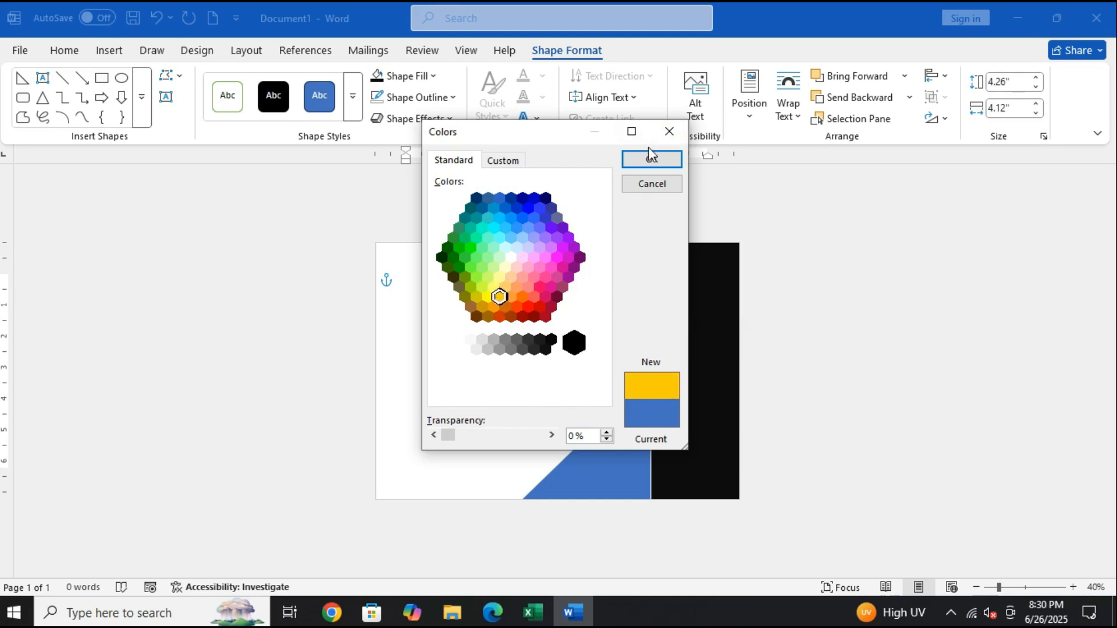
pyautogui.click(512, 292)
pyautogui.click(652, 160)
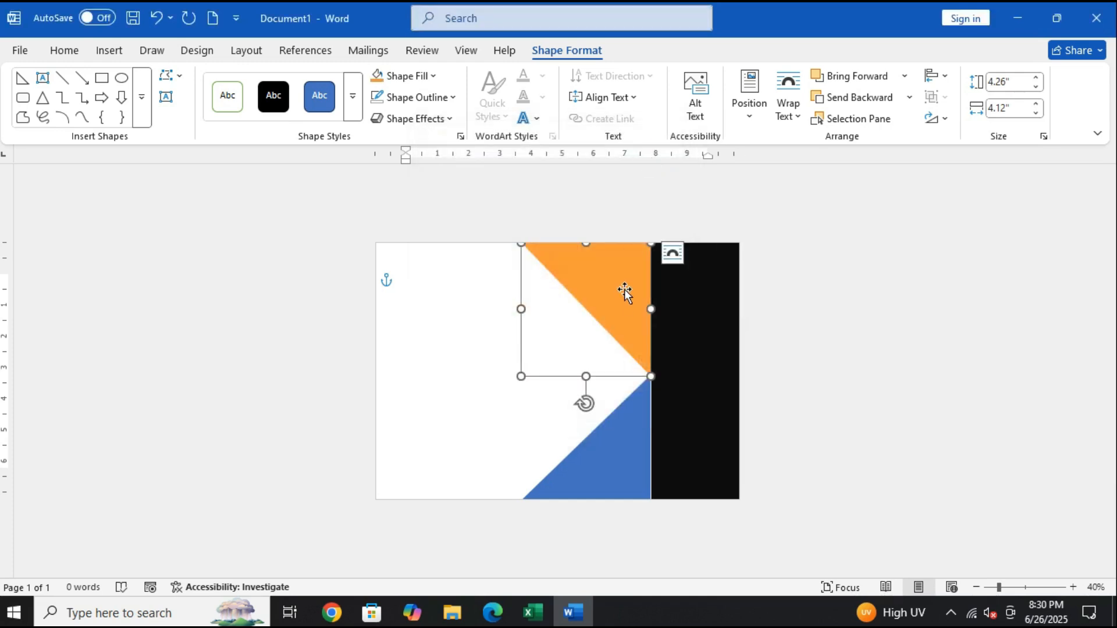
# Fill the lower triangle with the same orange and remove the black rectangle's outline
pyautogui.click(633, 464)
pyautogui.rightClick(630, 450)
pyautogui.click(685, 480)
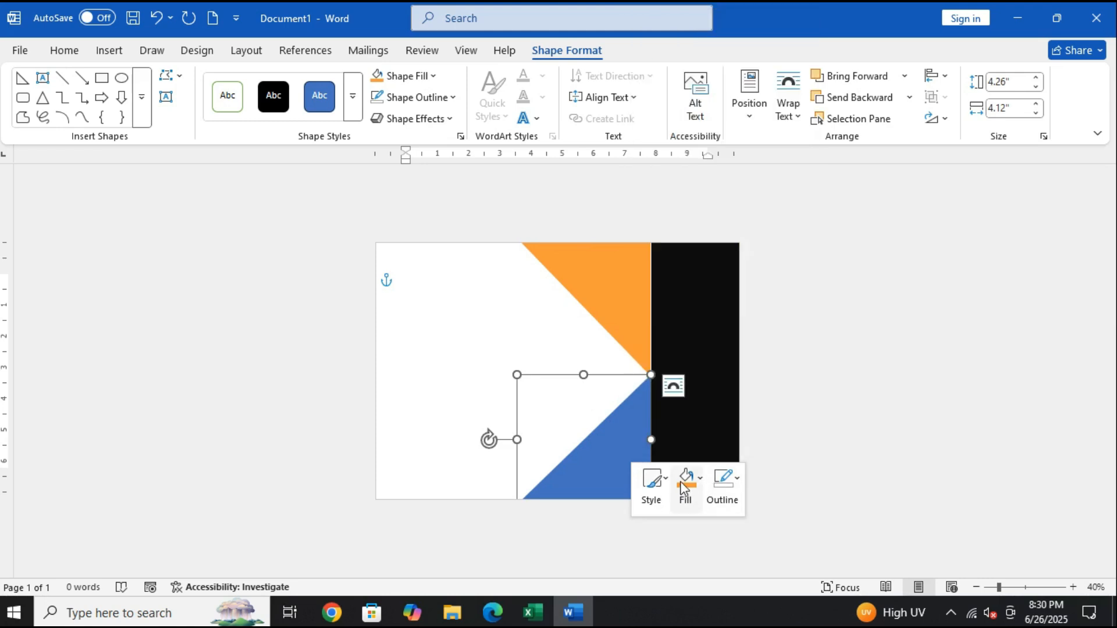
pyautogui.click(685, 321)
pyautogui.rightClick(643, 371)
pyautogui.click(774, 108)
pyautogui.click(795, 459)
pyautogui.click(485, 411)
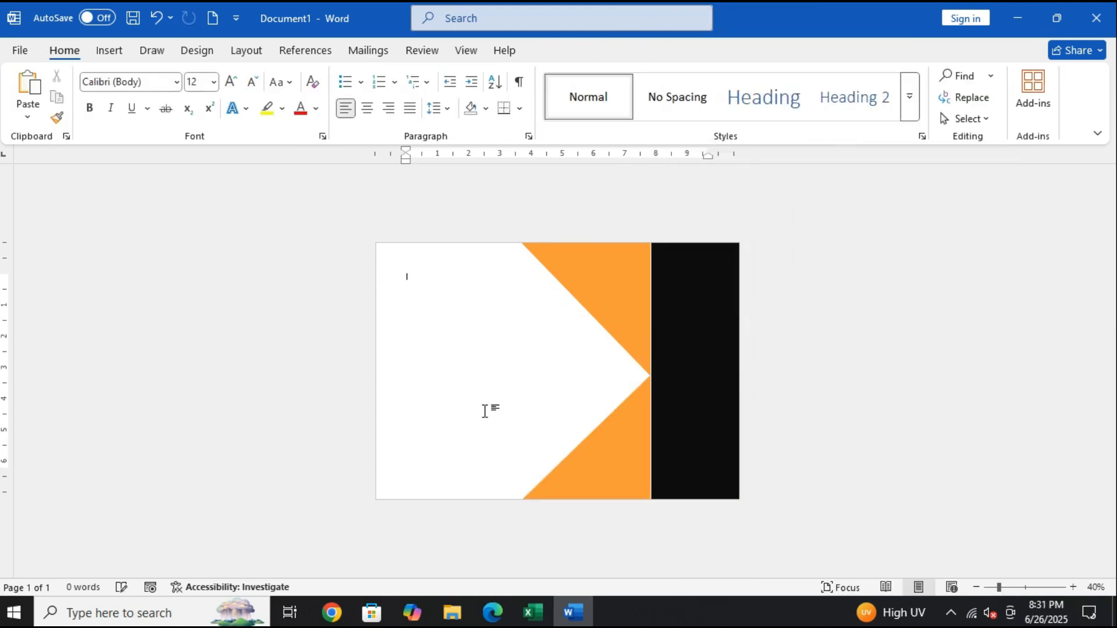
# Draw a roughly square rectangle over the point where the orange triangles meet the black rectangle
pyautogui.click(111, 51)
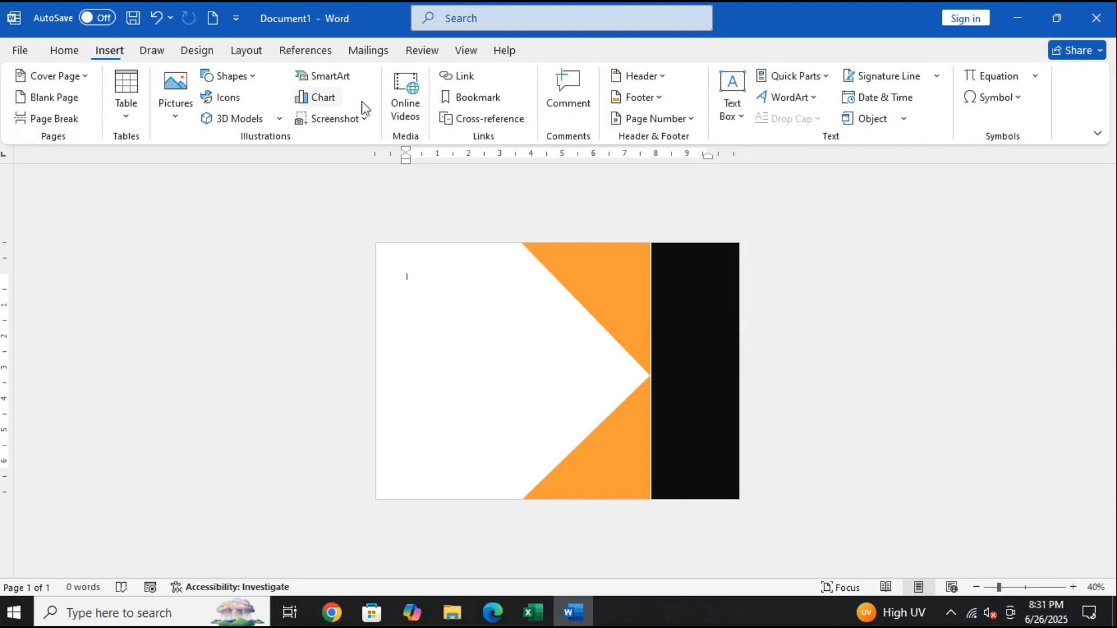
pyautogui.click(259, 78)
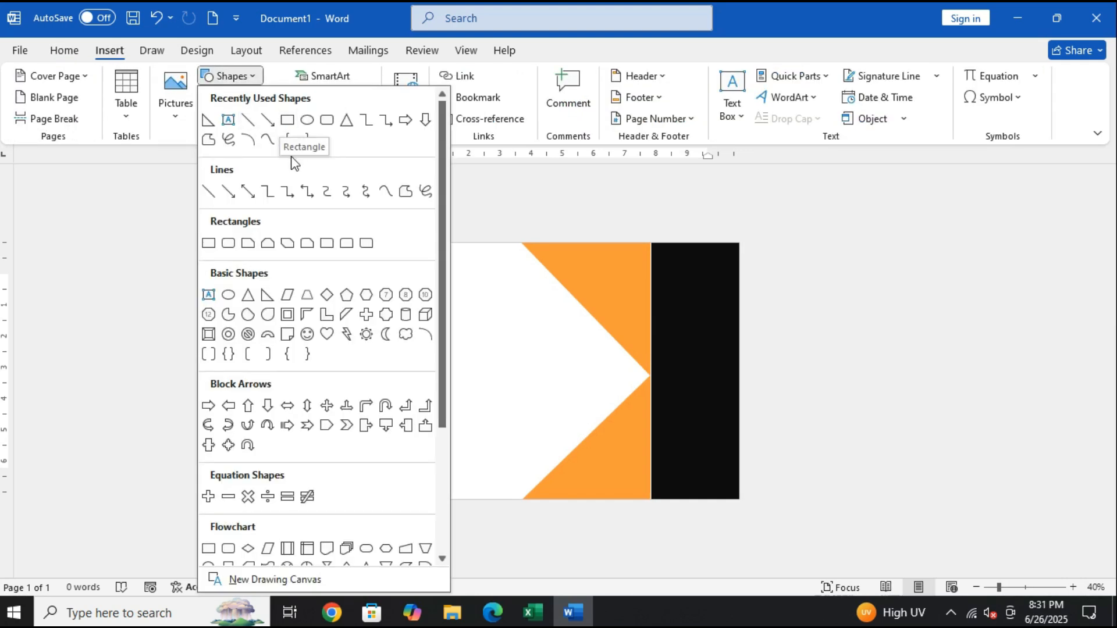
pyautogui.click(287, 120)
pyautogui.moveTo(465, 284); pyautogui.dragTo(642, 394)
# Try the A3 page size, return to A4 and apply Normal margins
pyautogui.click(247, 50)
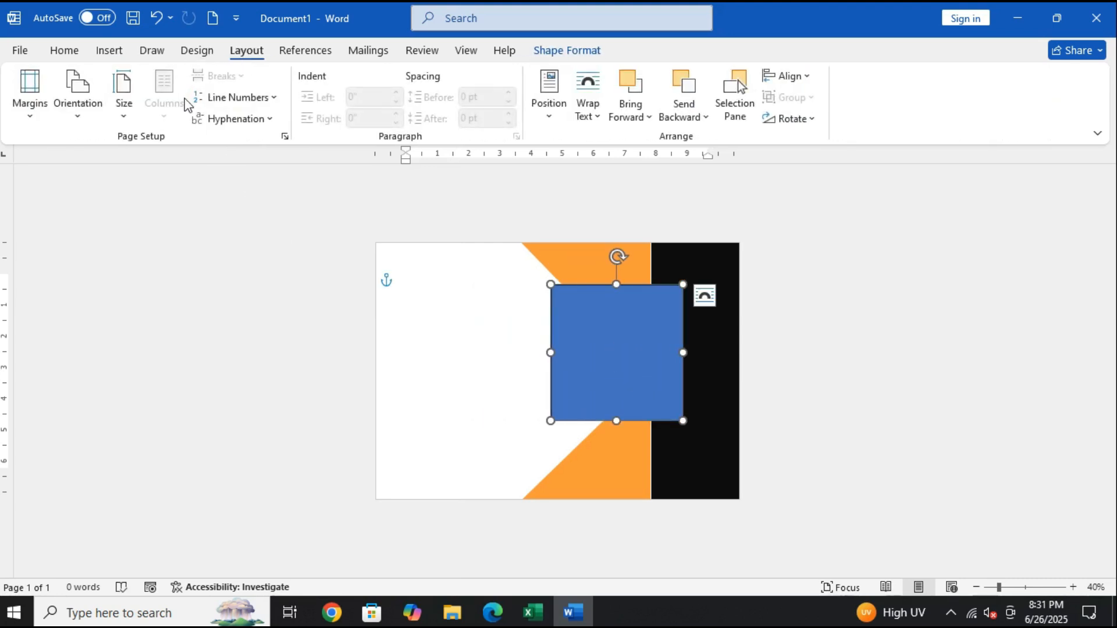
pyautogui.click(137, 116)
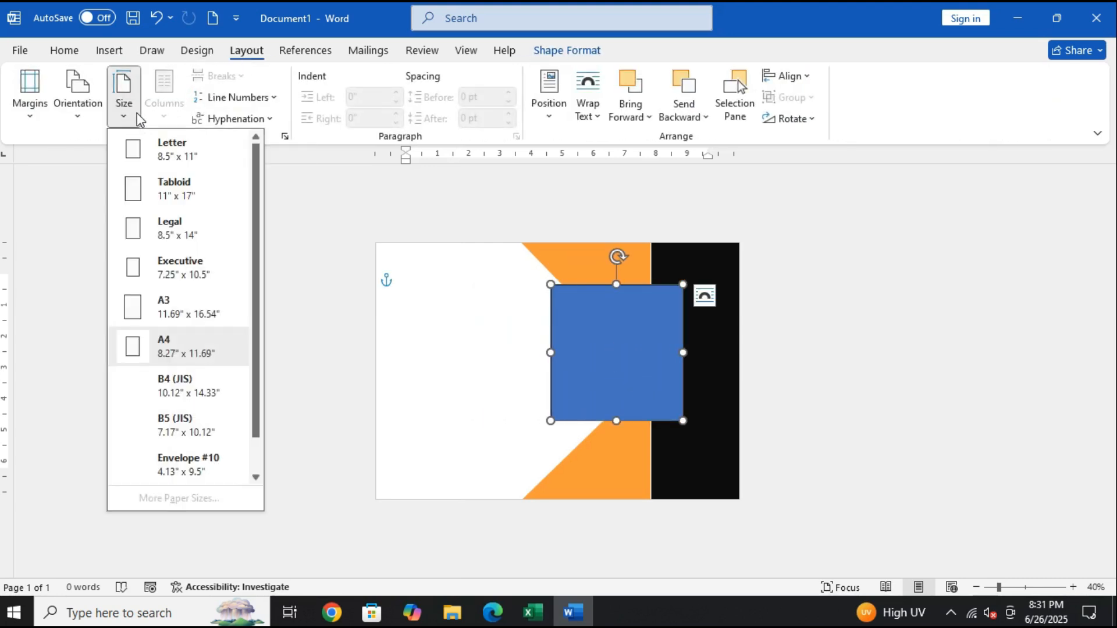
pyautogui.click(167, 313)
pyautogui.click(123, 105)
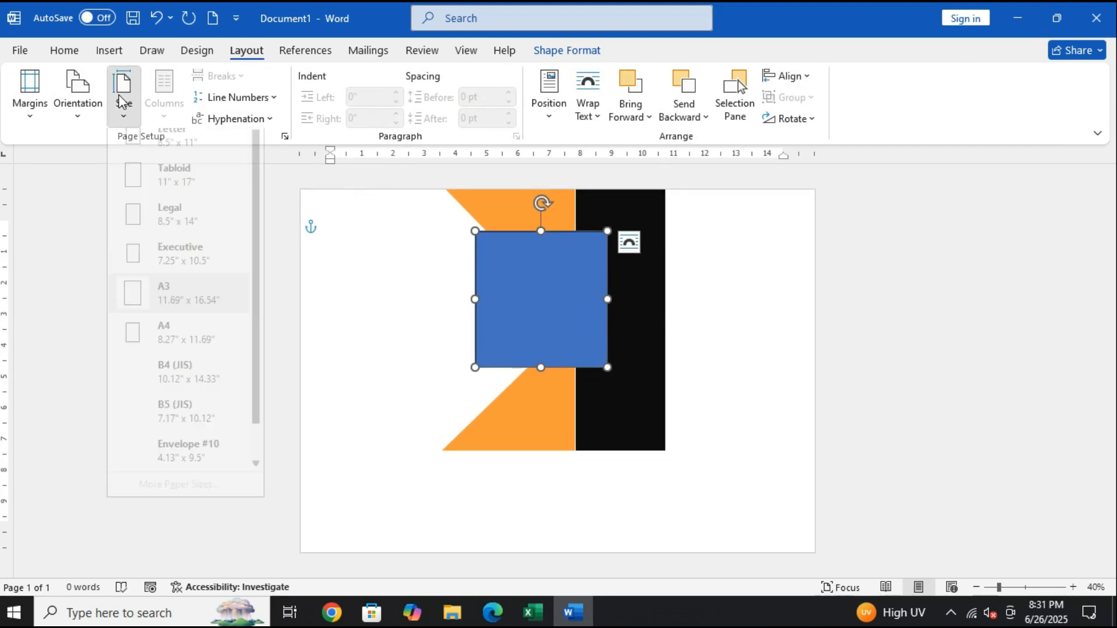
pyautogui.click(162, 348)
pyautogui.click(29, 94)
pyautogui.click(35, 215)
# Apply Narrow margins and landscape orientation to the page
pyautogui.click(29, 94)
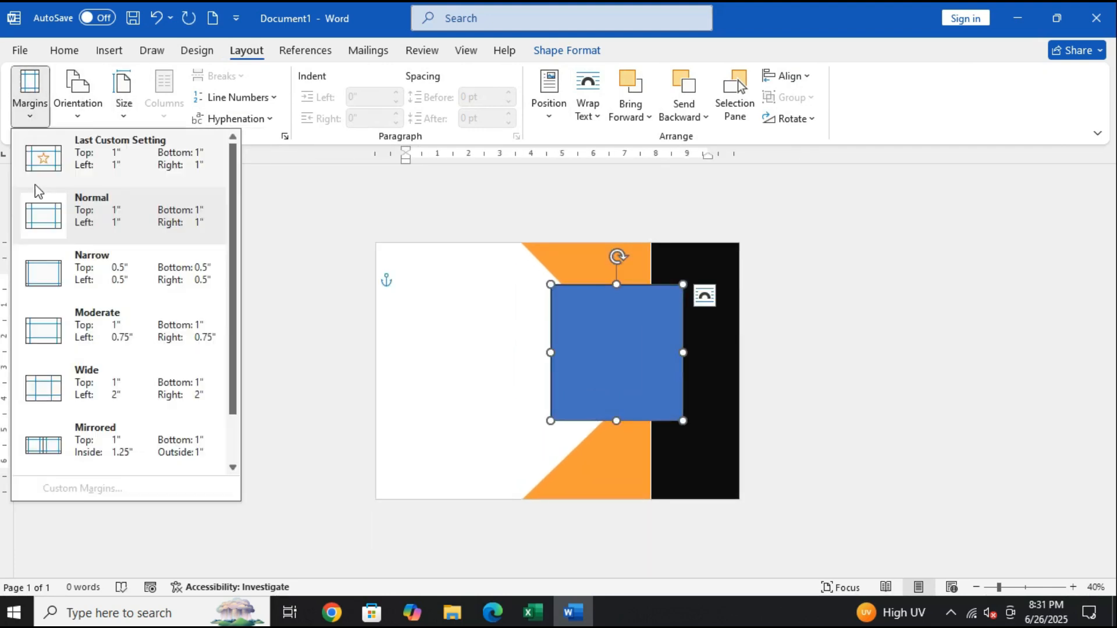
pyautogui.click(36, 267)
pyautogui.click(78, 94)
pyautogui.click(91, 192)
# Try the A3 and Executive page sizes and settle on Legal, 8.5" by 14"
pyautogui.click(123, 104)
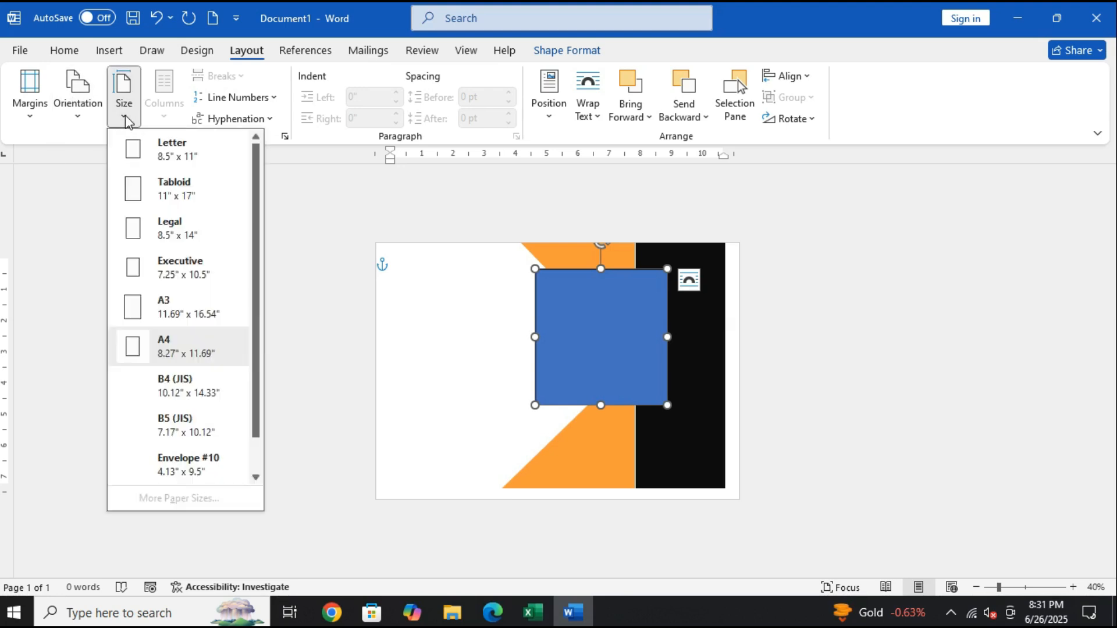
pyautogui.click(165, 306)
pyautogui.click(123, 105)
pyautogui.click(146, 268)
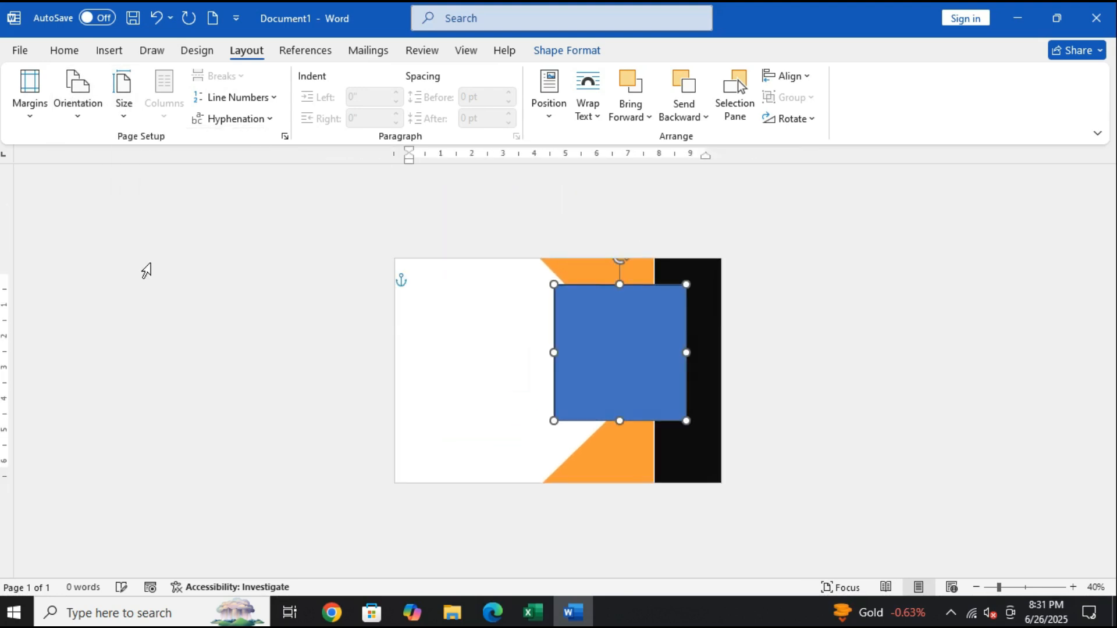
pyautogui.click(123, 104)
pyautogui.click(146, 235)
# Move the black rectangle to the Legal page's right edge and realign both orange triangles against it
pyautogui.click(661, 436)
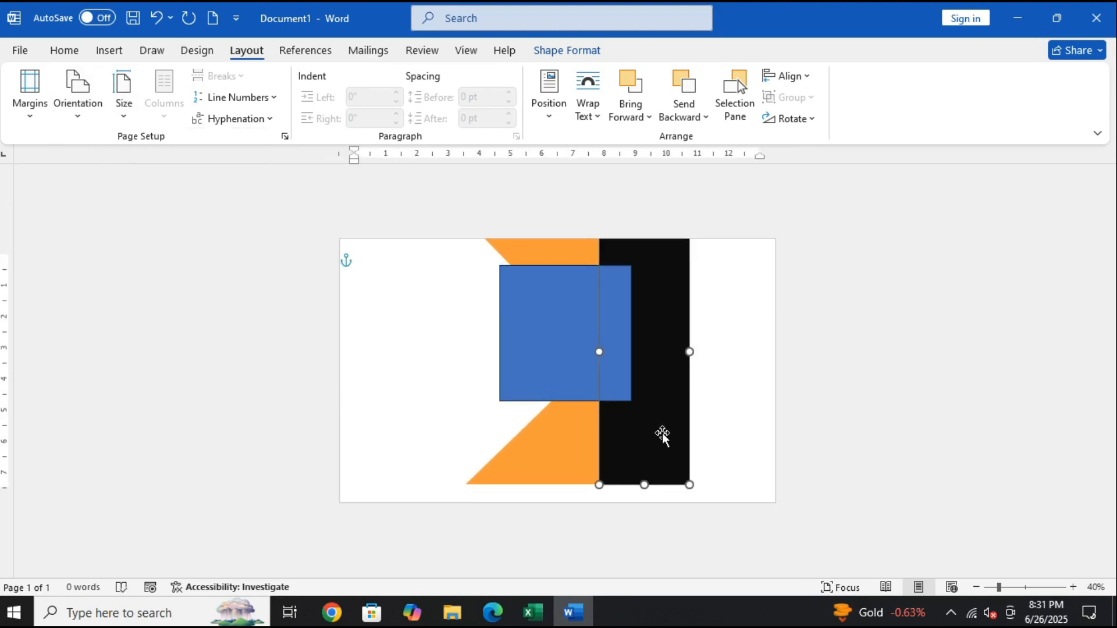
pyautogui.moveTo(691, 447); pyautogui.dragTo(777, 448)
pyautogui.click(590, 457)
pyautogui.moveTo(603, 469); pyautogui.dragTo(686, 471)
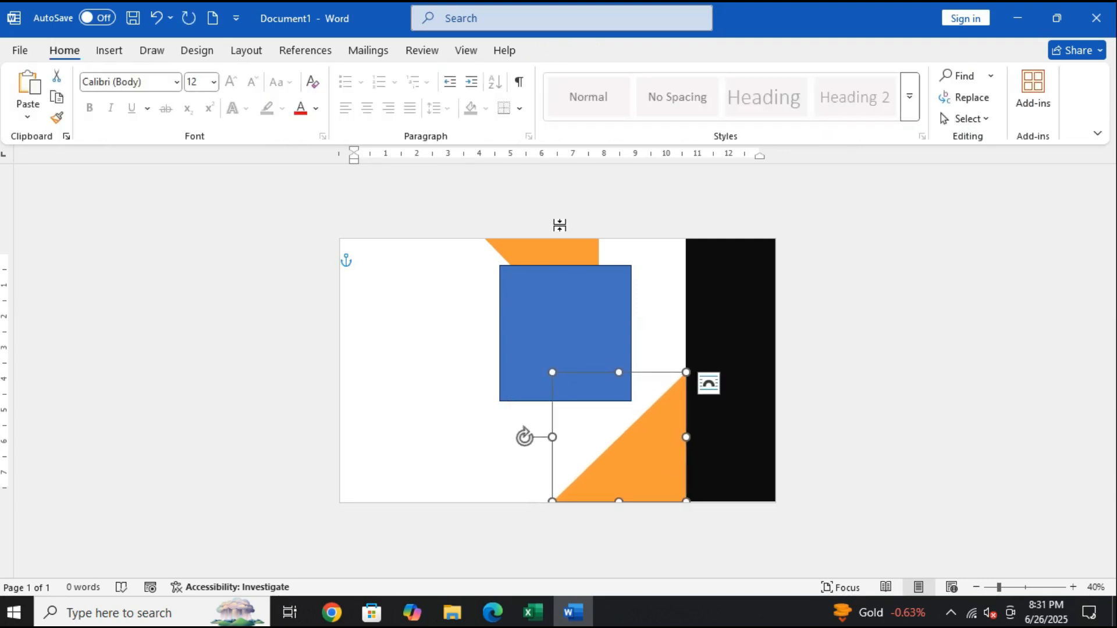
pyautogui.click(603, 250)
pyautogui.moveTo(604, 249); pyautogui.dragTo(677, 282)
pyautogui.hotkey('ctrl', 'z')
# Remove the blue square's outline, rotate it into a diamond and place it over the orange triangles and black rectangle
pyautogui.rightClick(522, 381)
pyautogui.click(613, 114)
pyautogui.click(644, 465)
pyautogui.moveTo(560, 233); pyautogui.dragTo(642, 267)
pyautogui.moveTo(599, 353); pyautogui.dragTo(617, 407)
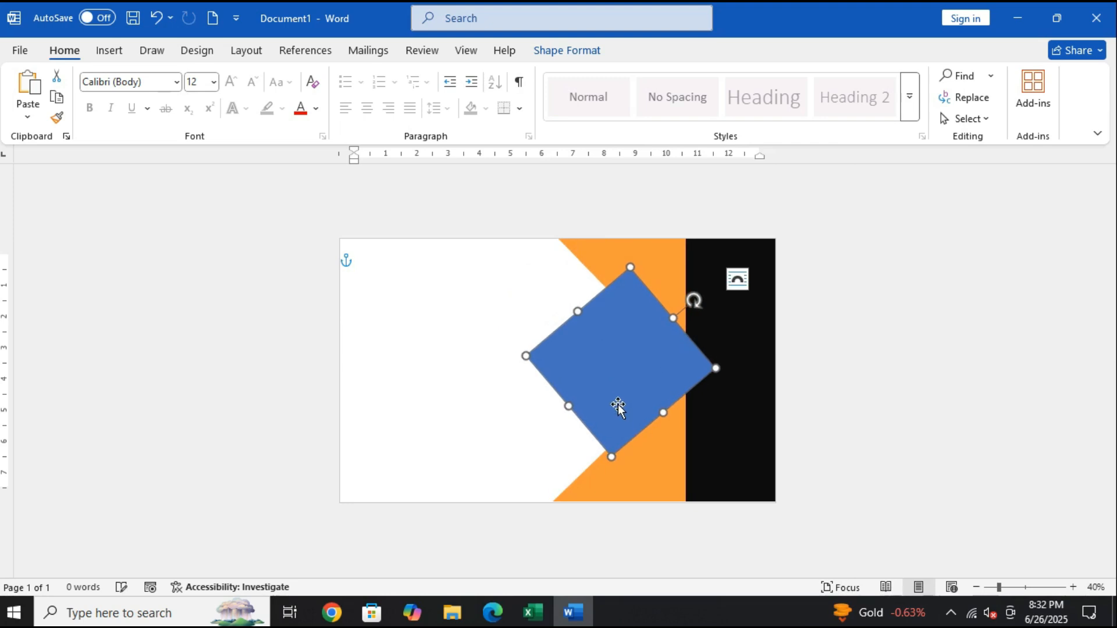
# Enlarge the blue diamond over the orange triangles and black band, and fill it with black
pyautogui.moveTo(610, 456); pyautogui.dragTo(603, 502)
pyautogui.moveTo(718, 303); pyautogui.dragTo(713, 294)
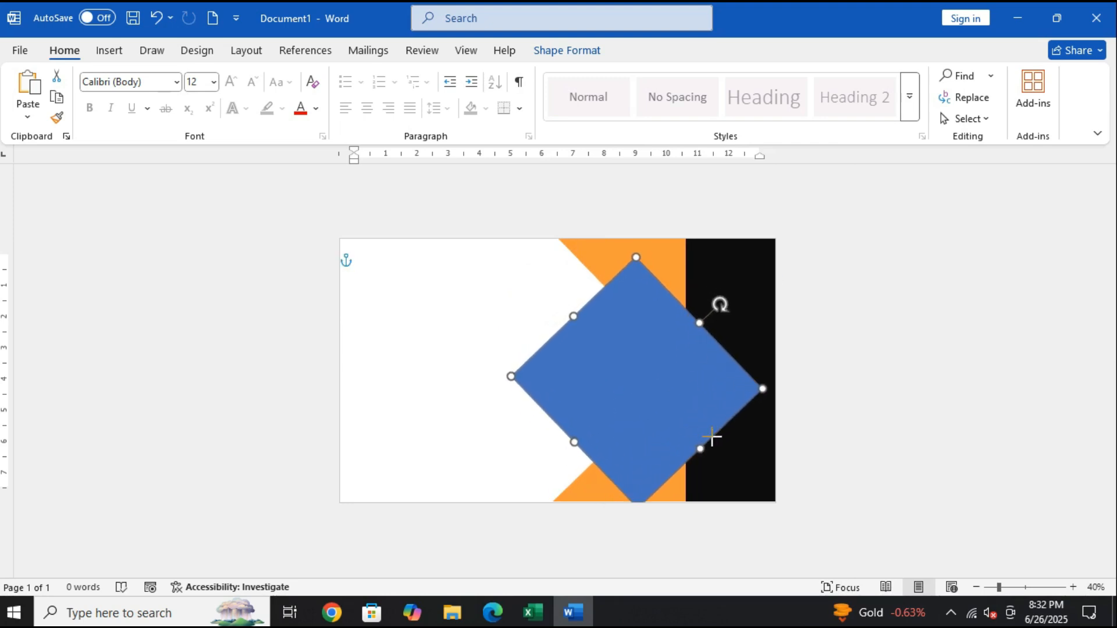
pyautogui.rightClick(643, 396)
pyautogui.click(720, 100)
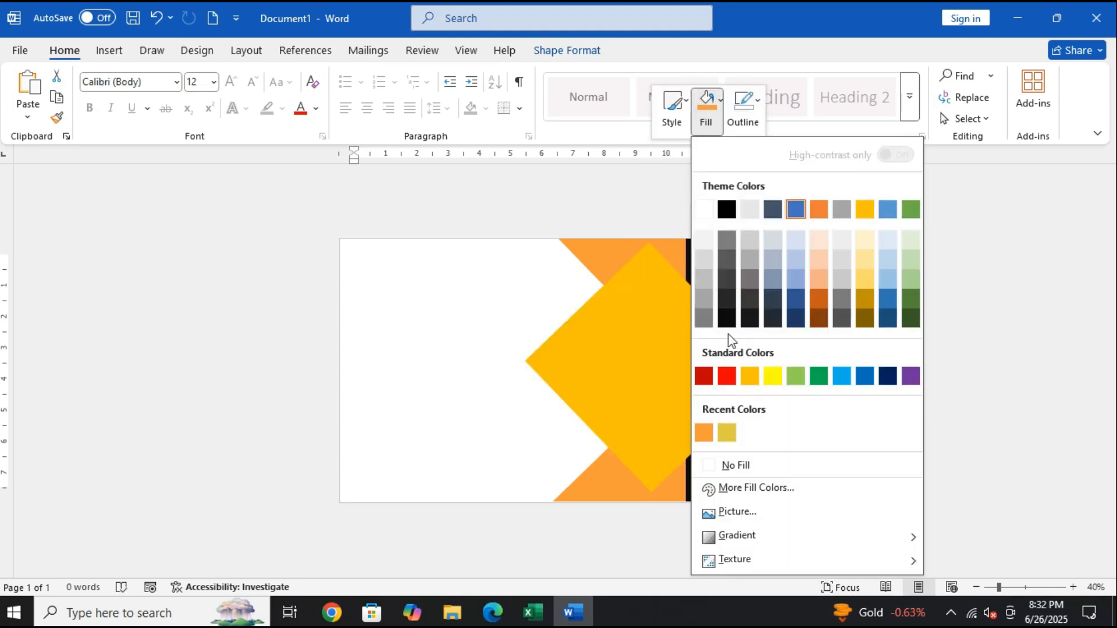
pyautogui.click(726, 207)
# Duplicate the black diamond and center the copy inside it, filled with the recent orange and reduced to about 4.73" by 4.82"
pyautogui.moveTo(682, 366); pyautogui.dragTo(680, 368)
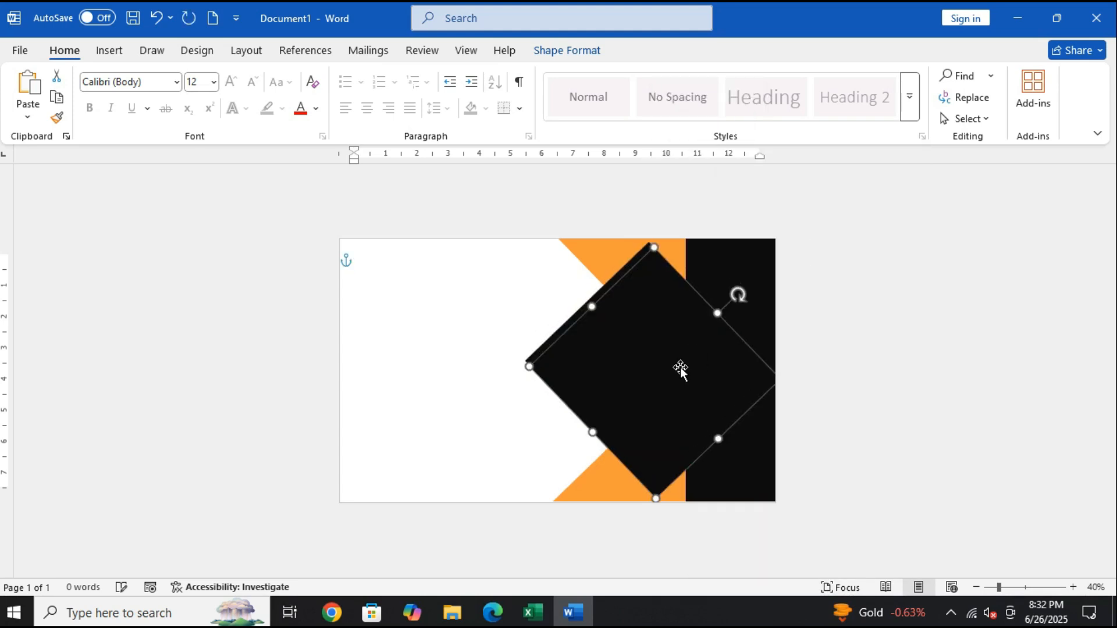
pyautogui.rightClick(675, 373)
pyautogui.click(730, 100)
pyautogui.click(725, 431)
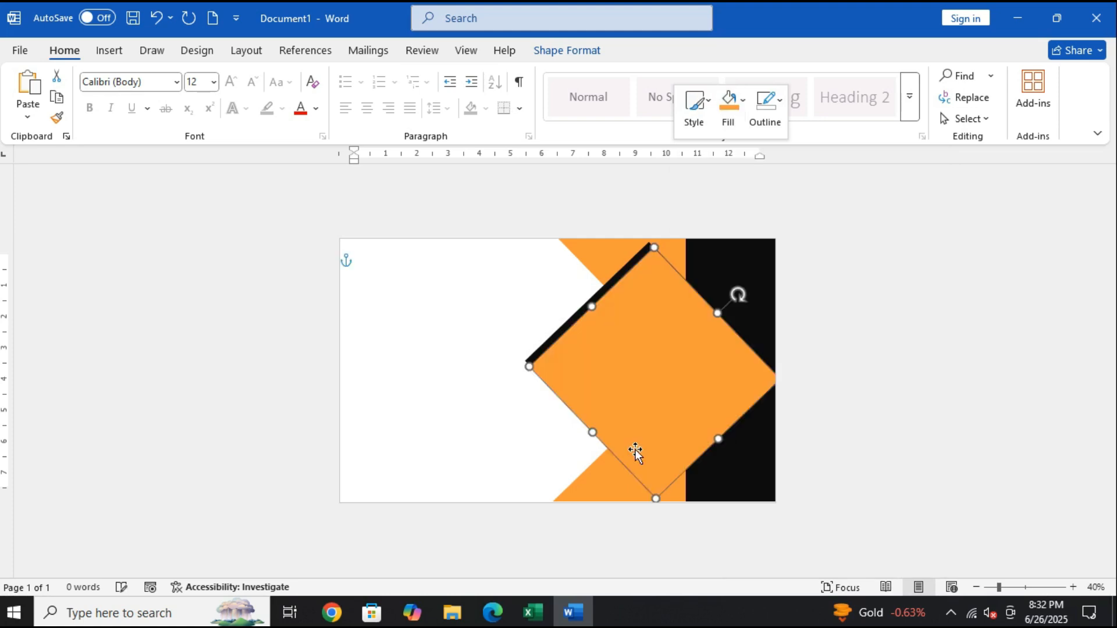
pyautogui.moveTo(655, 478); pyautogui.dragTo(652, 465)
pyautogui.moveTo(651, 421); pyautogui.dragTo(645, 428)
pyautogui.moveTo(655, 263); pyautogui.dragTo(656, 271)
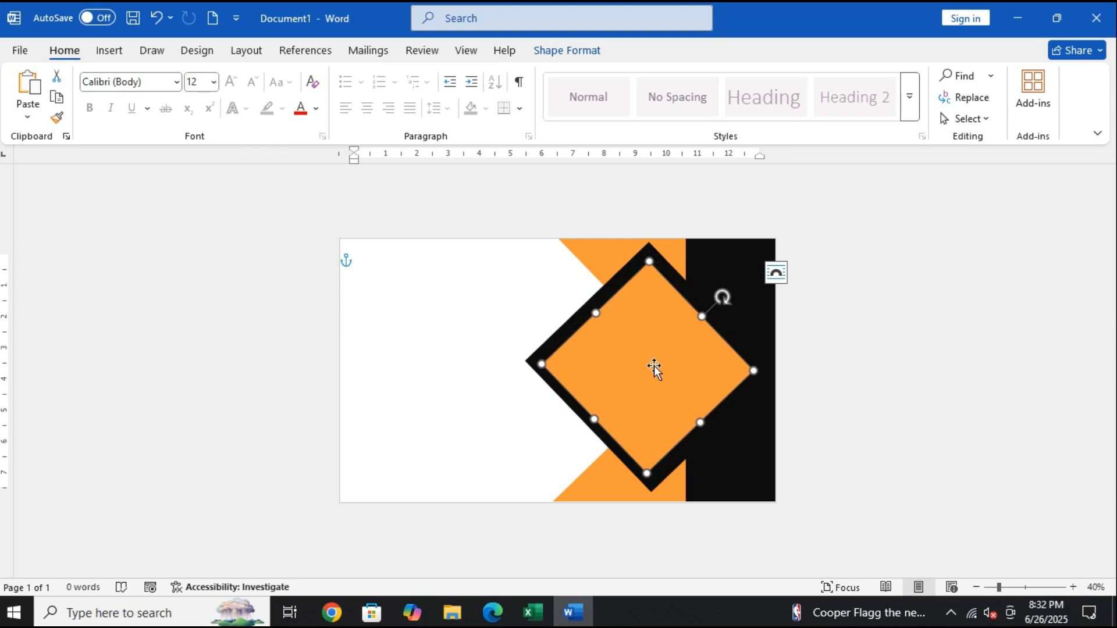
# Shift the black diamond right, extend it toward the page's lower edge, and reposition the orange diamond inside it
pyautogui.click(678, 286)
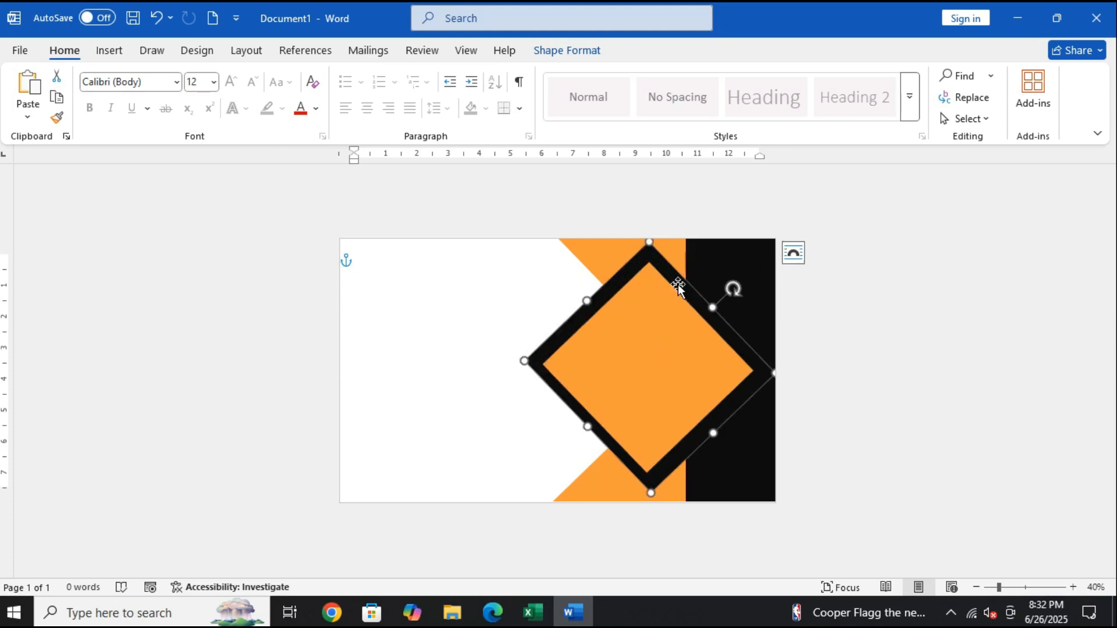
pyautogui.moveTo(738, 338); pyautogui.dragTo(762, 334)
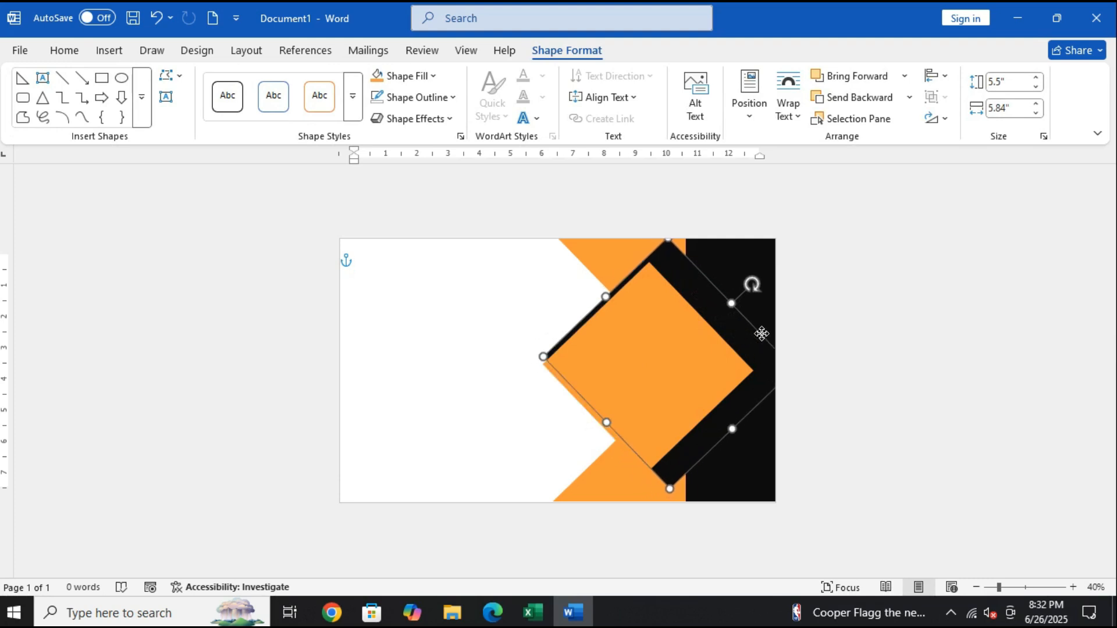
pyautogui.moveTo(671, 489); pyautogui.dragTo(681, 502)
pyautogui.moveTo(706, 461); pyautogui.dragTo(715, 458)
pyautogui.moveTo(643, 391); pyautogui.dragTo(667, 388)
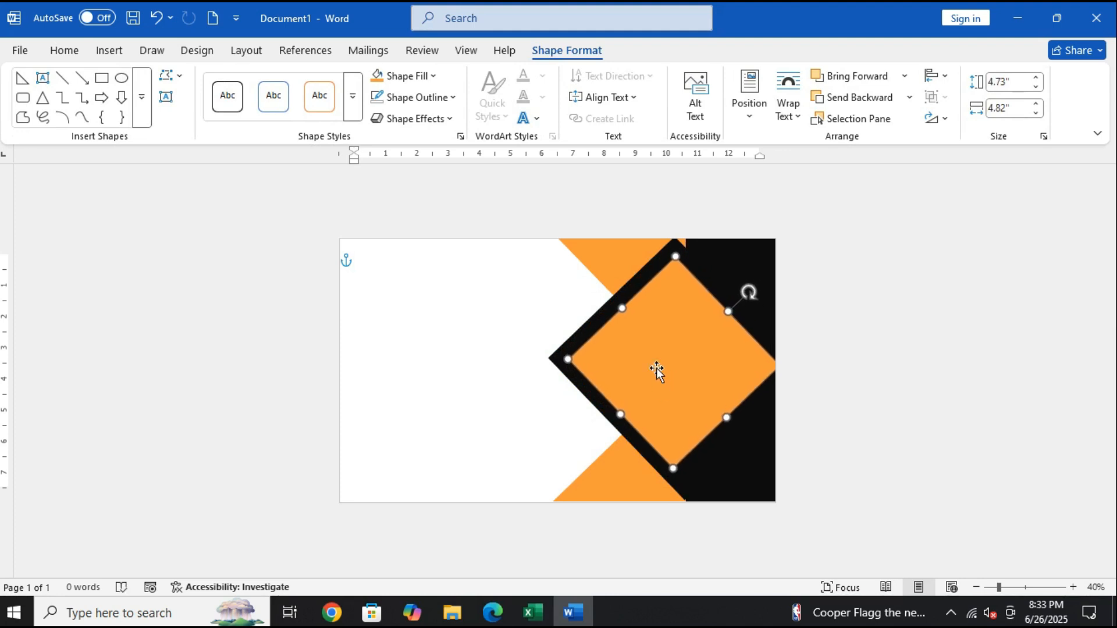
# Enlarge the black diamond to about 6.22" by 6.67" and extend its tip farther left
pyautogui.click(654, 240)
pyautogui.click(594, 404)
pyautogui.moveTo(549, 358); pyautogui.dragTo(533, 355)
pyautogui.moveTo(683, 479); pyautogui.dragTo(683, 486)
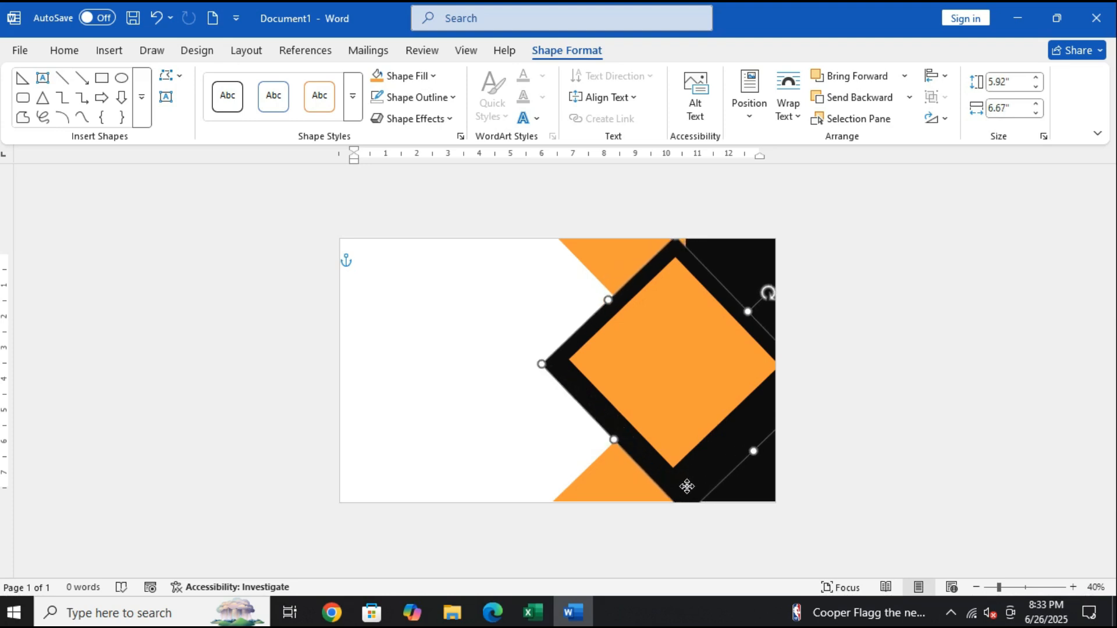
# Lower the orange diamond and enlarge it to about 5.4" by 5.58" within the black diamond
pyautogui.moveTo(638, 401); pyautogui.dragTo(640, 414)
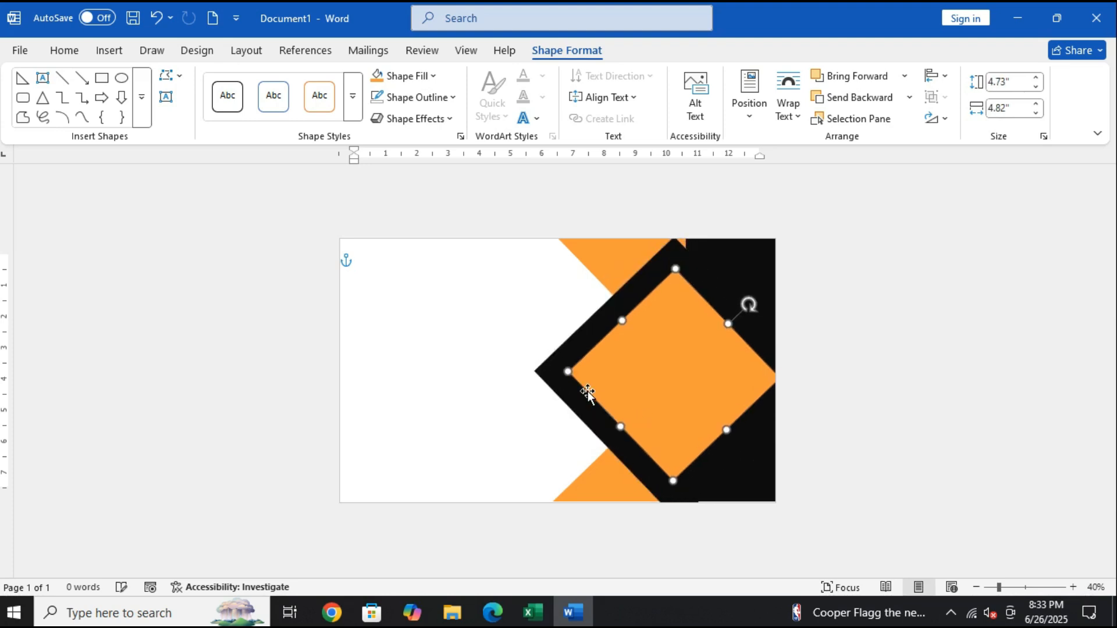
pyautogui.moveTo(570, 372); pyautogui.dragTo(554, 378)
pyautogui.moveTo(628, 387); pyautogui.dragTo(631, 382)
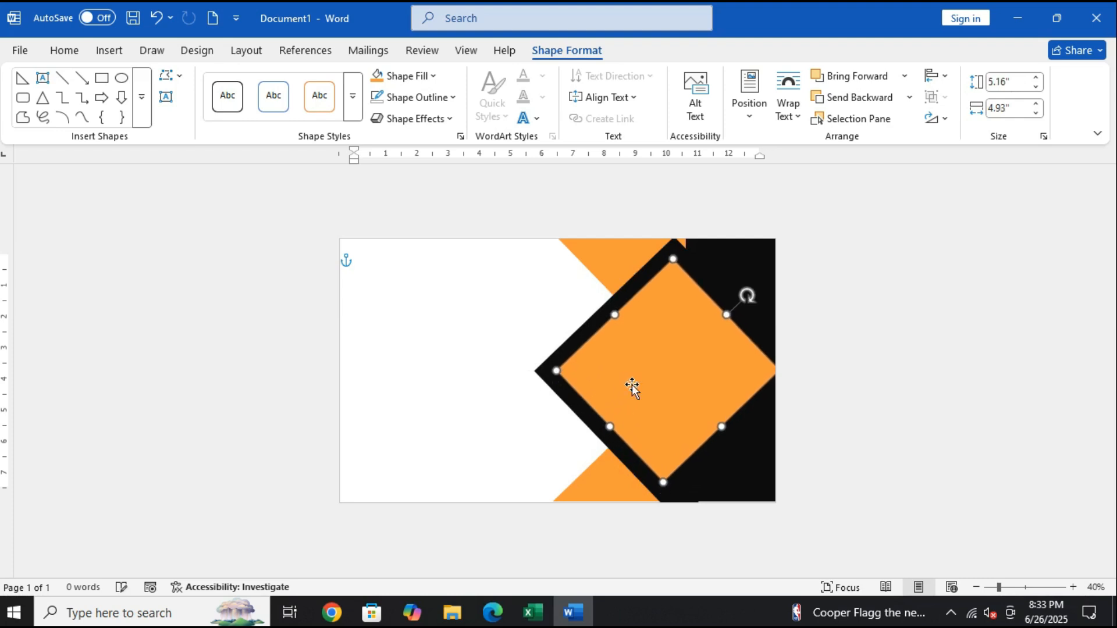
pyautogui.moveTo(663, 482); pyautogui.dragTo(672, 500)
pyautogui.moveTo(662, 388); pyautogui.dragTo(657, 389)
pyautogui.press('Up')
pyautogui.press('Up')
pyautogui.press('Up')
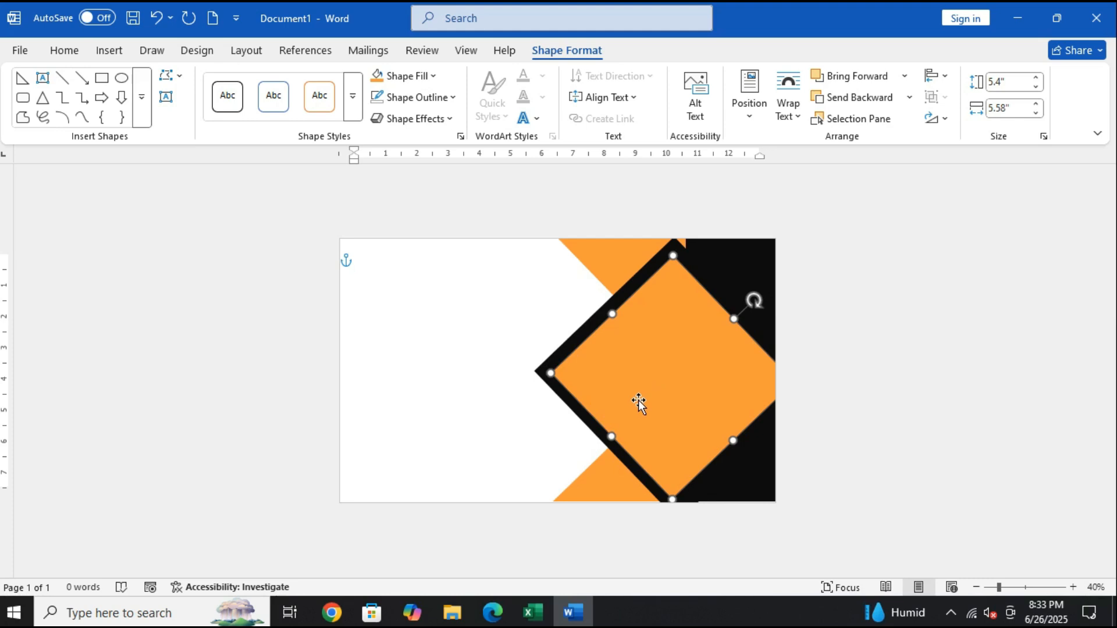
# Enlarge the orange diamond to about 5.83" by 6.02", spanning the page height, and nudge it into place within the black border
pyautogui.moveTo(689, 382); pyautogui.dragTo(699, 381)
pyautogui.hotkey('ctrl', 'z')
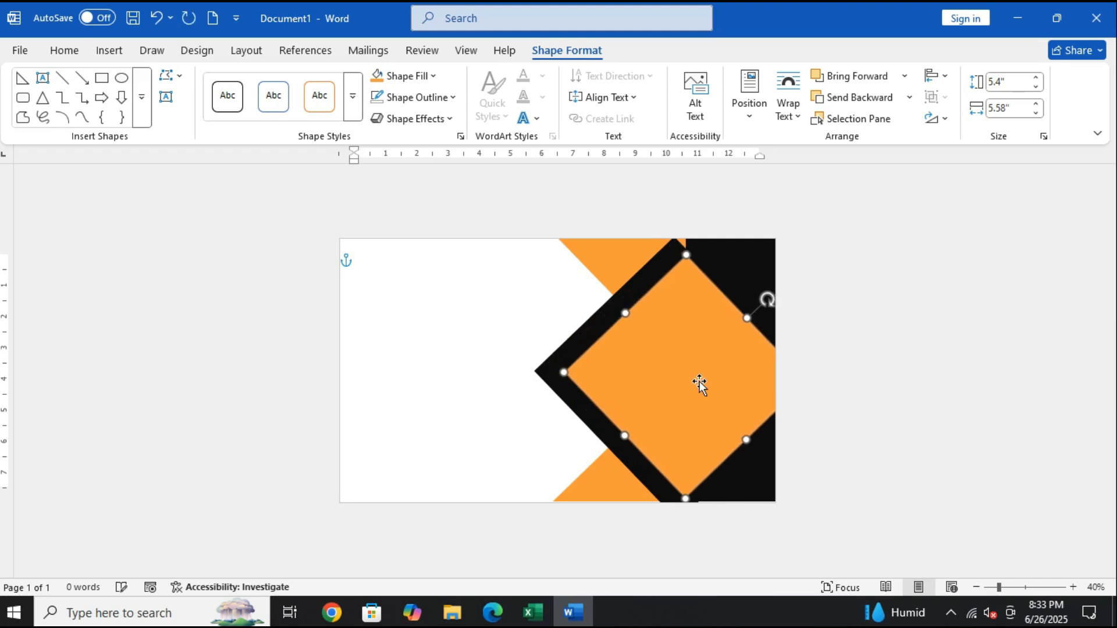
pyautogui.press('Left')
pyautogui.moveTo(692, 257); pyautogui.dragTo(686, 236)
pyautogui.press('Down')
pyautogui.press('Left')
pyautogui.press('Left')
pyautogui.press('Left')
pyautogui.press('Down')
pyautogui.press('Down')
pyautogui.press('Down')
pyautogui.press('Down')
pyautogui.press('Left')
pyautogui.press('Left')
pyautogui.press('Left')
pyautogui.press('Left')
pyautogui.press('Left')
pyautogui.press('Down')
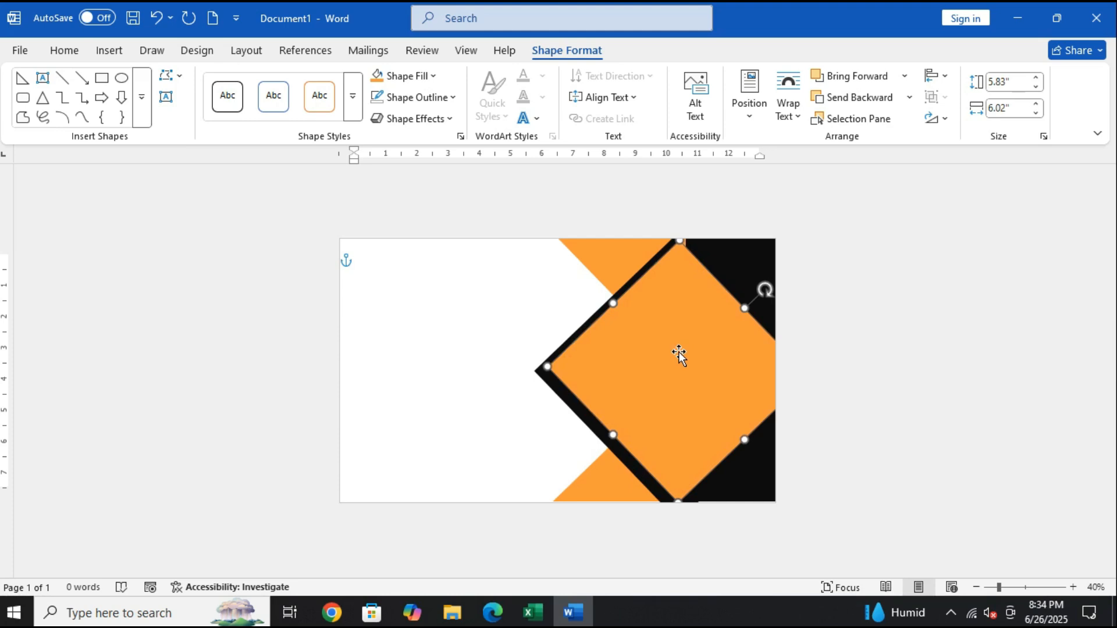
# Widen the black diamond to 6.76" to thicken its upper-left border
pyautogui.click(544, 375)
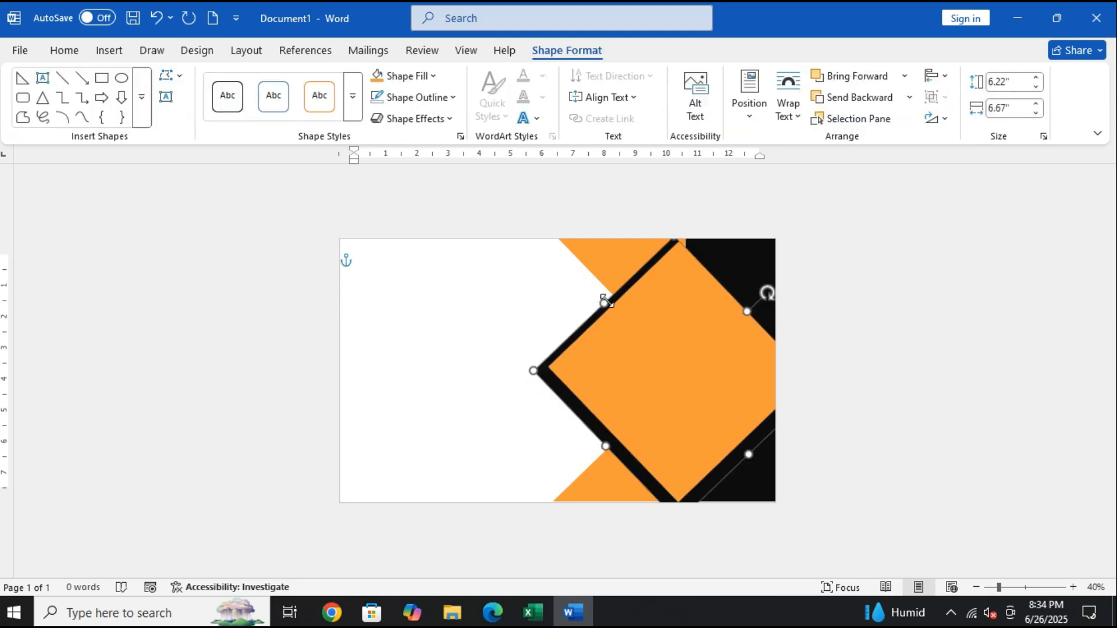
pyautogui.moveTo(605, 299); pyautogui.dragTo(602, 298)
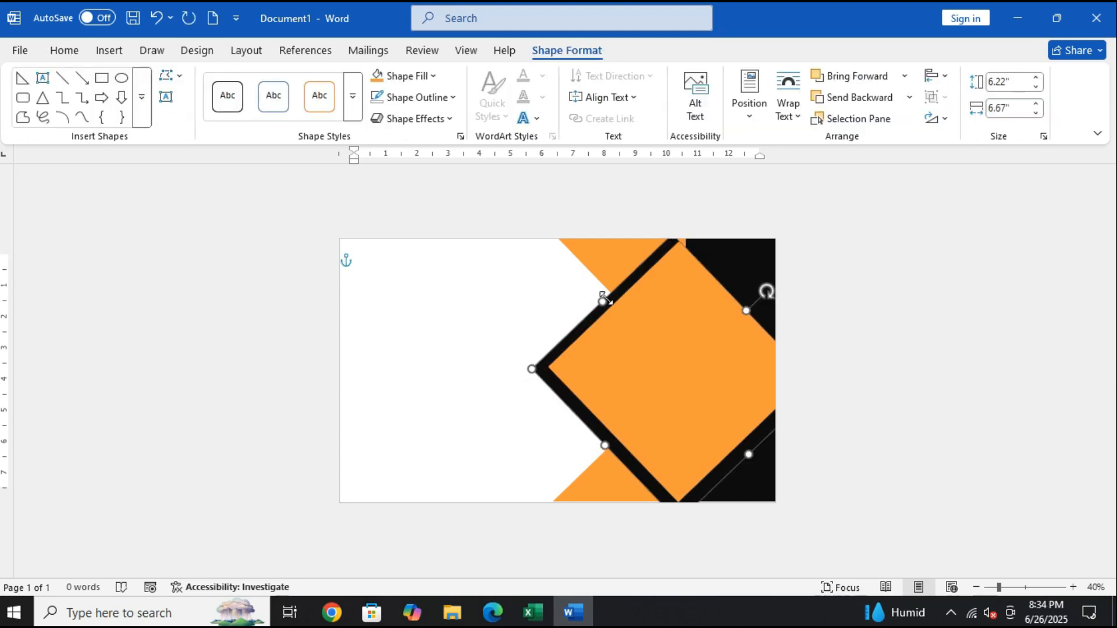
pyautogui.click(473, 440)
# Nudge the black and orange diamonds slightly right, keeping an even black border along the left edges
pyautogui.click(628, 281)
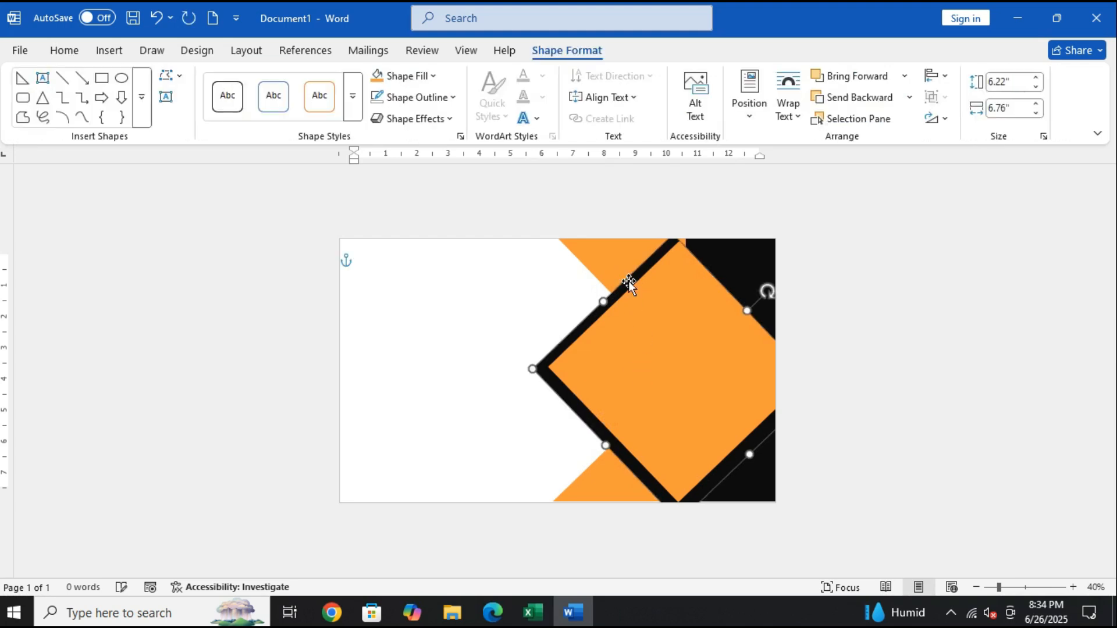
pyautogui.press('Right')
pyautogui.press('Right')
pyautogui.click(650, 344)
pyautogui.press('Right')
pyautogui.press('Right')
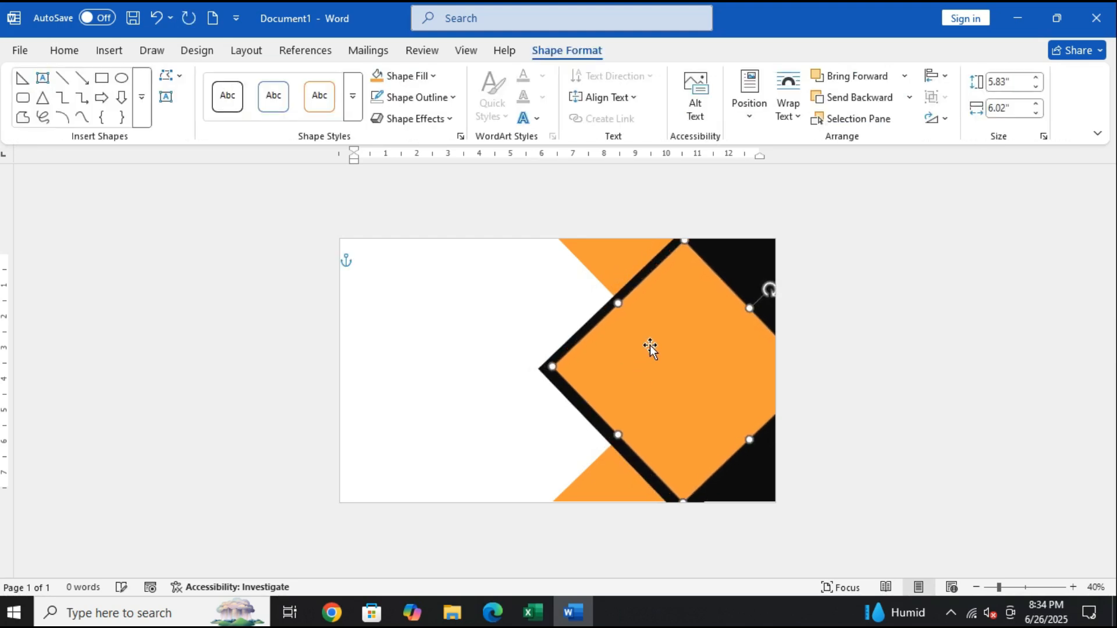
pyautogui.click(374, 424)
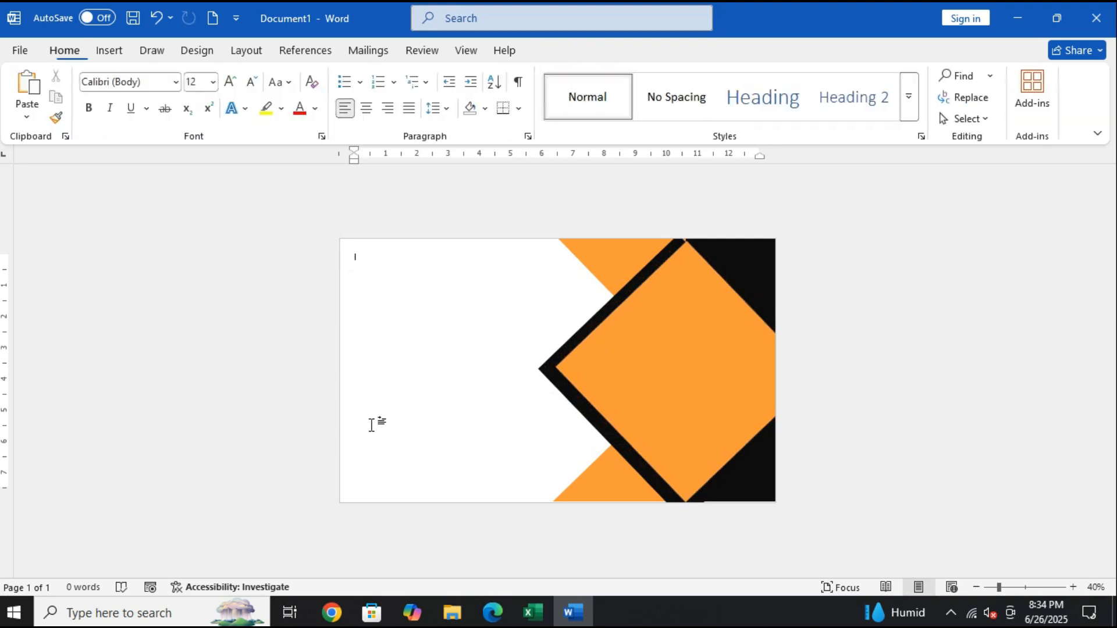
pyautogui.click(669, 248)
pyautogui.press('Right')
pyautogui.press('Right')
pyautogui.click(698, 358)
pyautogui.press('Right')
pyautogui.press('Right')
pyautogui.press('Right')
# Deselect the shapes and open the gallery of built-in text boxes
pyautogui.click(395, 378)
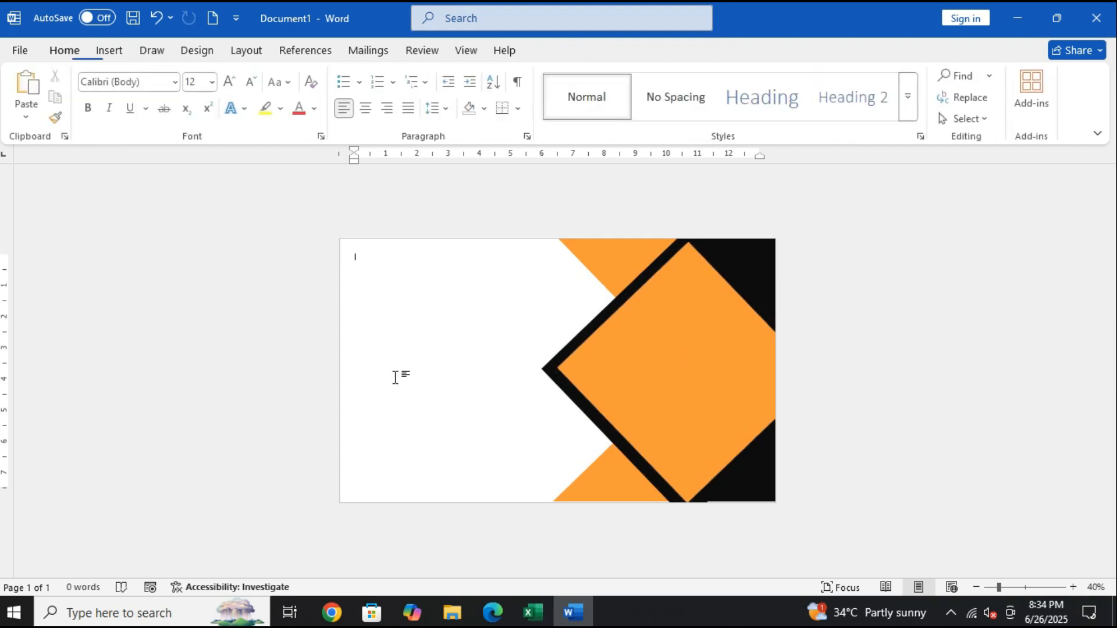
pyautogui.click(116, 53)
pyautogui.click(736, 120)
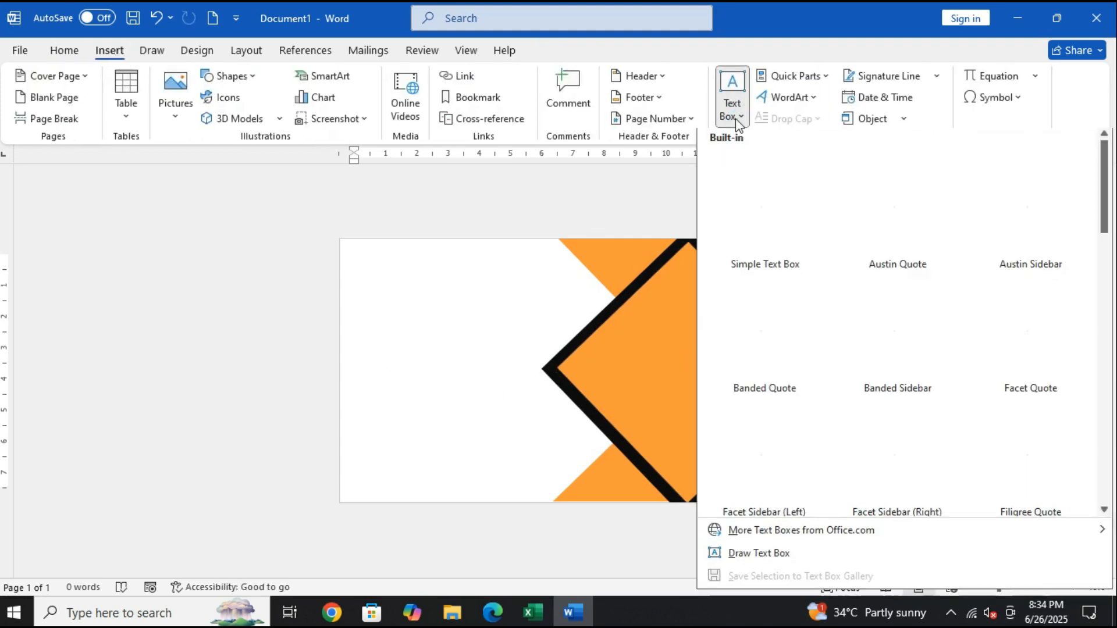
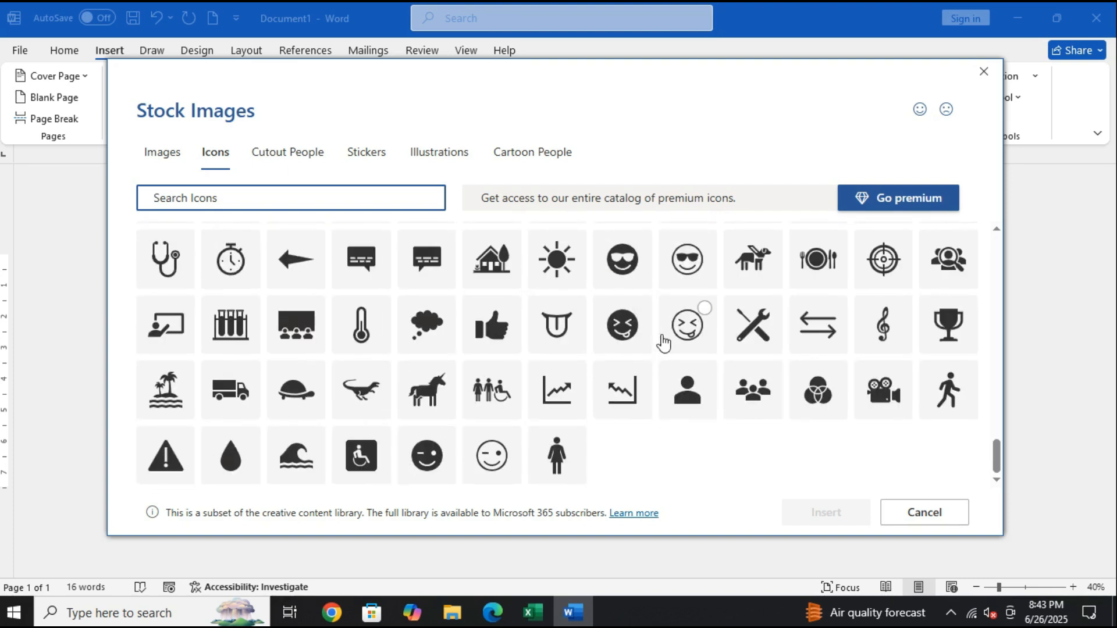
# Insert the plain telephone handset from a stock icon search for "call" and fill it with the recent orange
pyautogui.scroll(15, 666, 337)
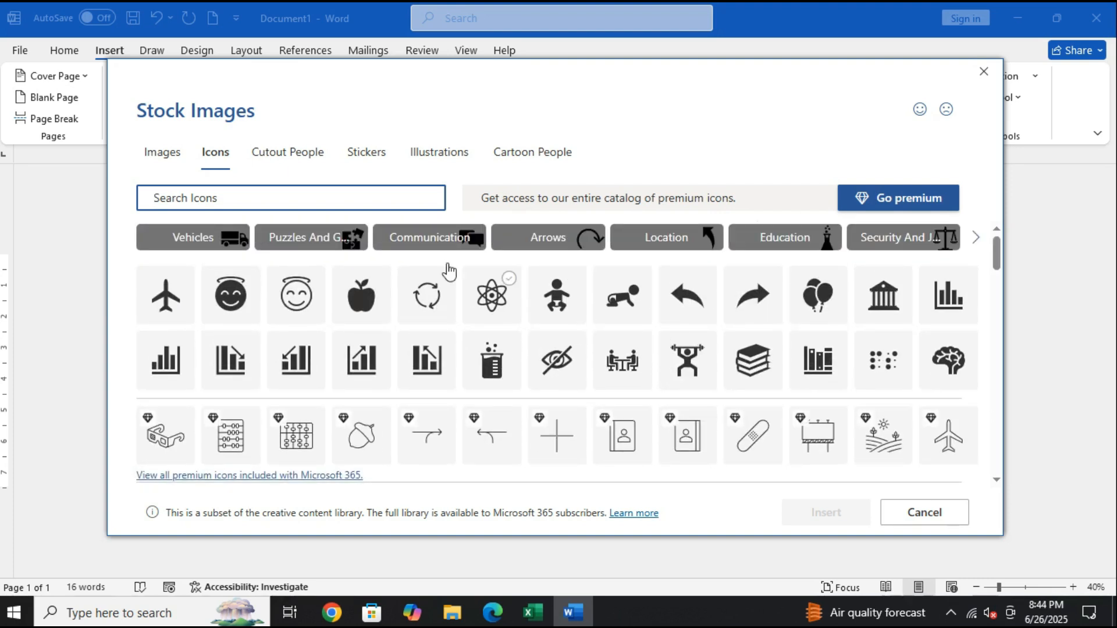
pyautogui.click(363, 184)
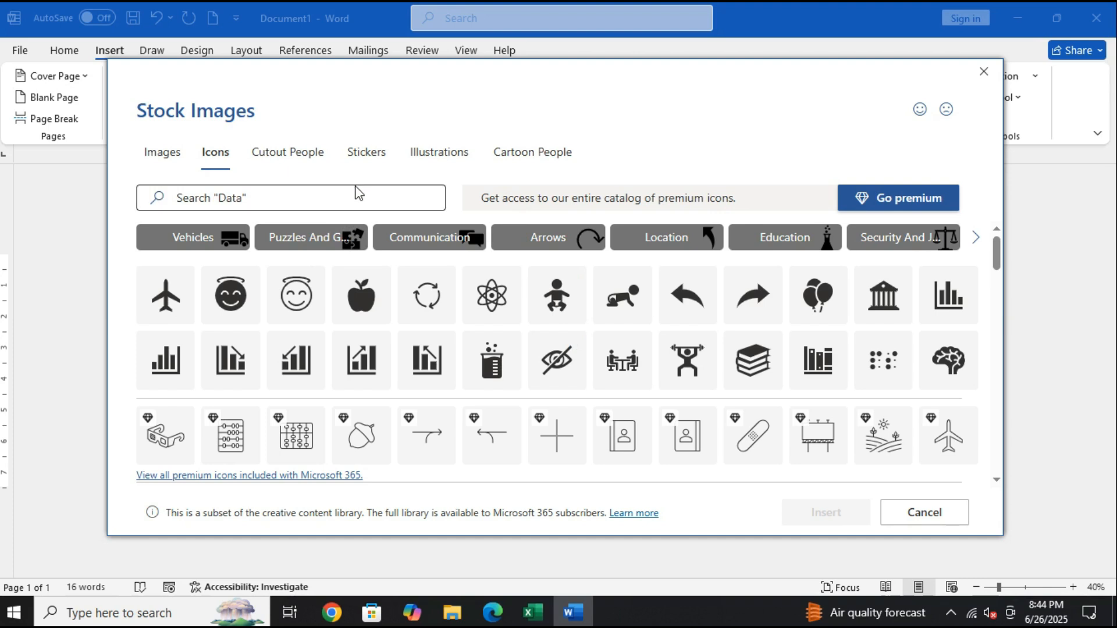
pyautogui.click(343, 192)
pyautogui.write('call')
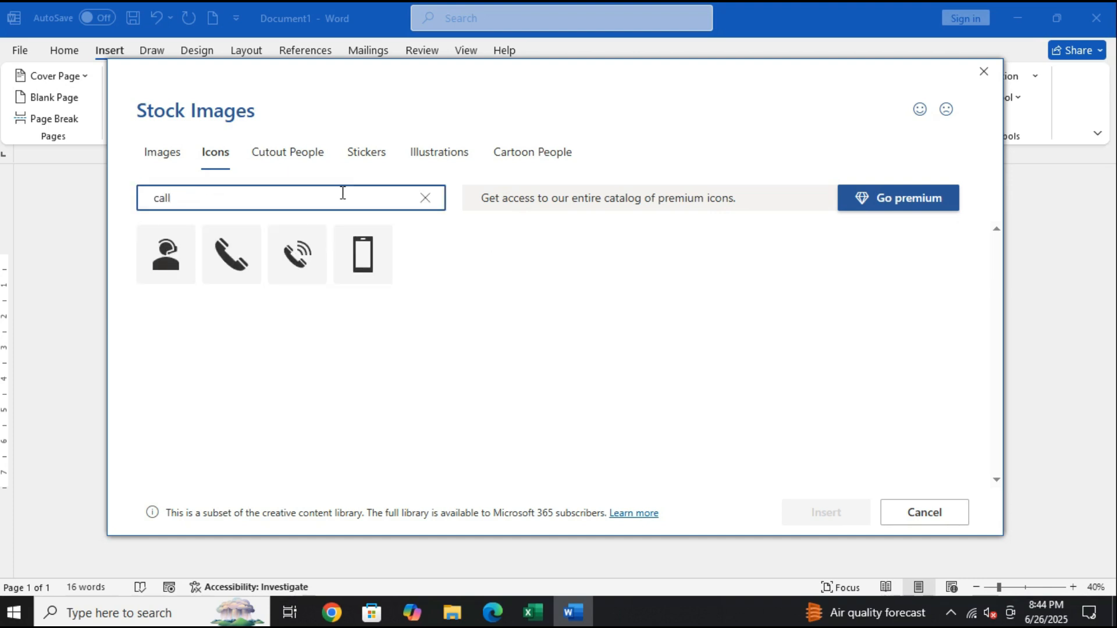
pyautogui.click(436, 198)
pyautogui.write('call')
pyautogui.click(231, 254)
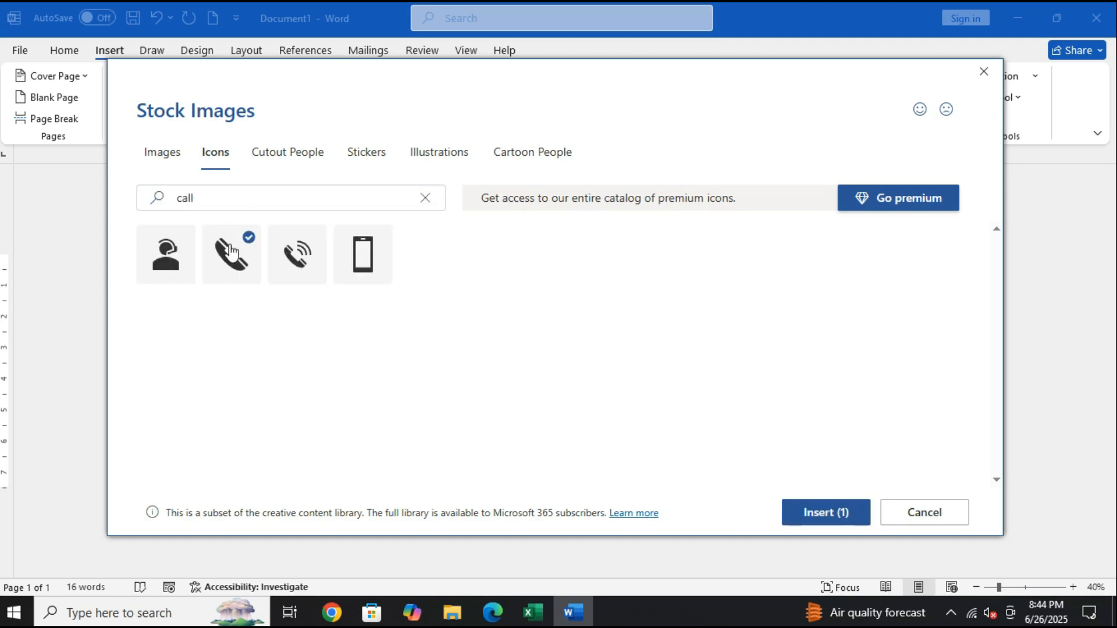
pyautogui.click(827, 514)
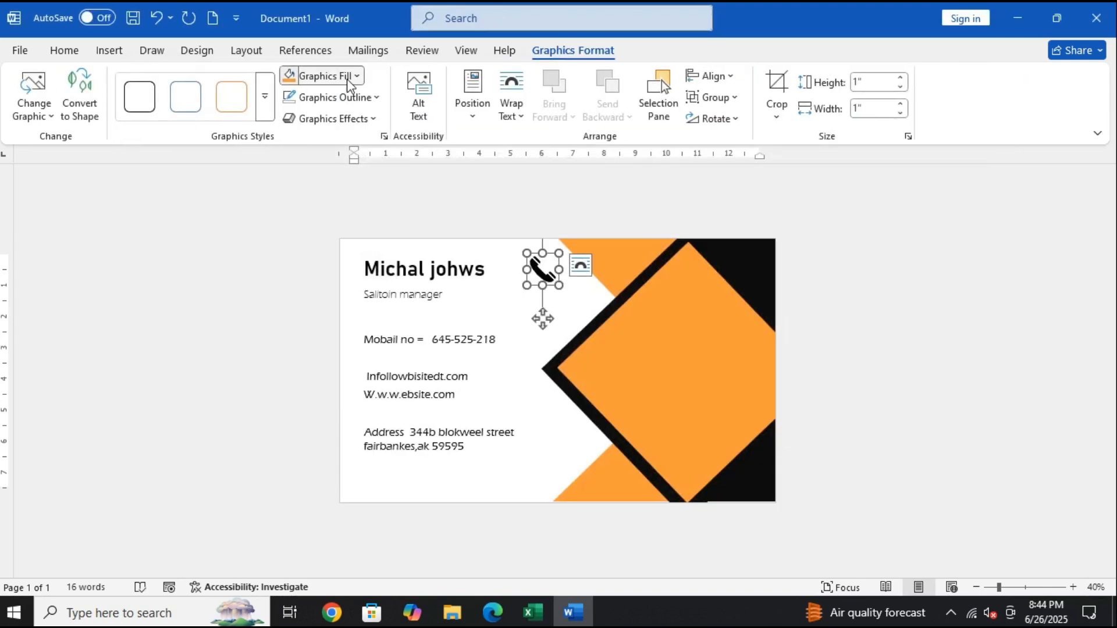
pyautogui.click(326, 75)
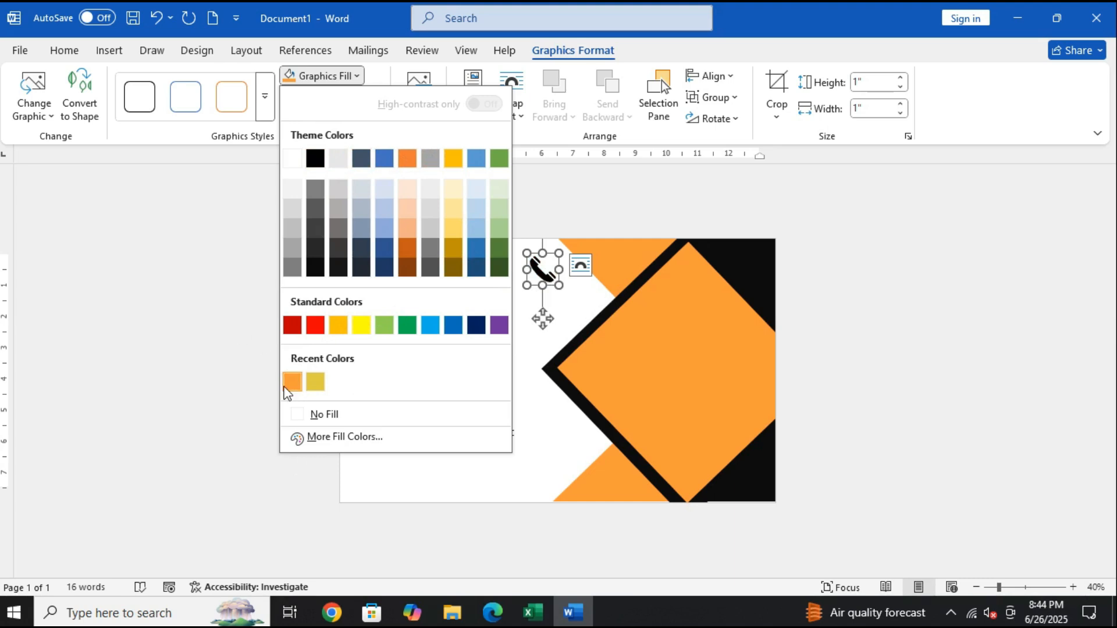
pyautogui.click(292, 382)
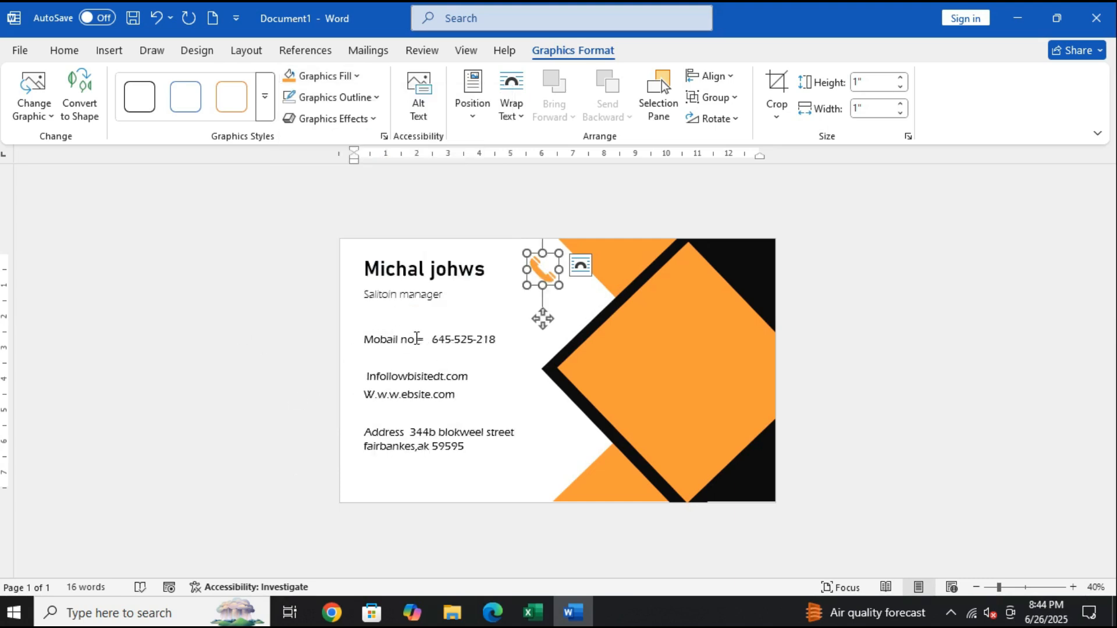
# Delete the "Mobail no =" label in front of the phone number in the contact details
pyautogui.click(421, 338)
pyautogui.press('BackSpace')
pyautogui.press('BackSpace')
pyautogui.press('BackSpace')
pyautogui.press('BackSpace')
pyautogui.press('BackSpace')
pyautogui.press('BackSpace')
pyautogui.press('BackSpace')
pyautogui.press('BackSpace')
pyautogui.press('BackSpace')
pyautogui.press('BackSpace')
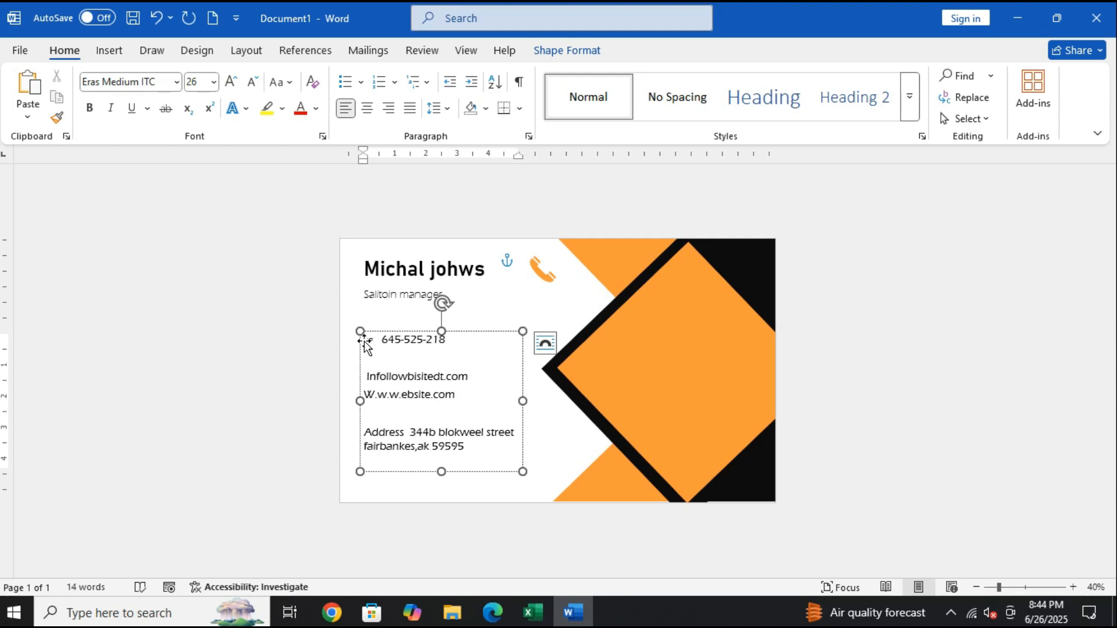
pyautogui.press('BackSpace')
pyautogui.press('BackSpace')
# Move the contact details text box right and slightly down, and set it to no fill
pyautogui.moveTo(481, 332); pyautogui.dragTo(521, 346)
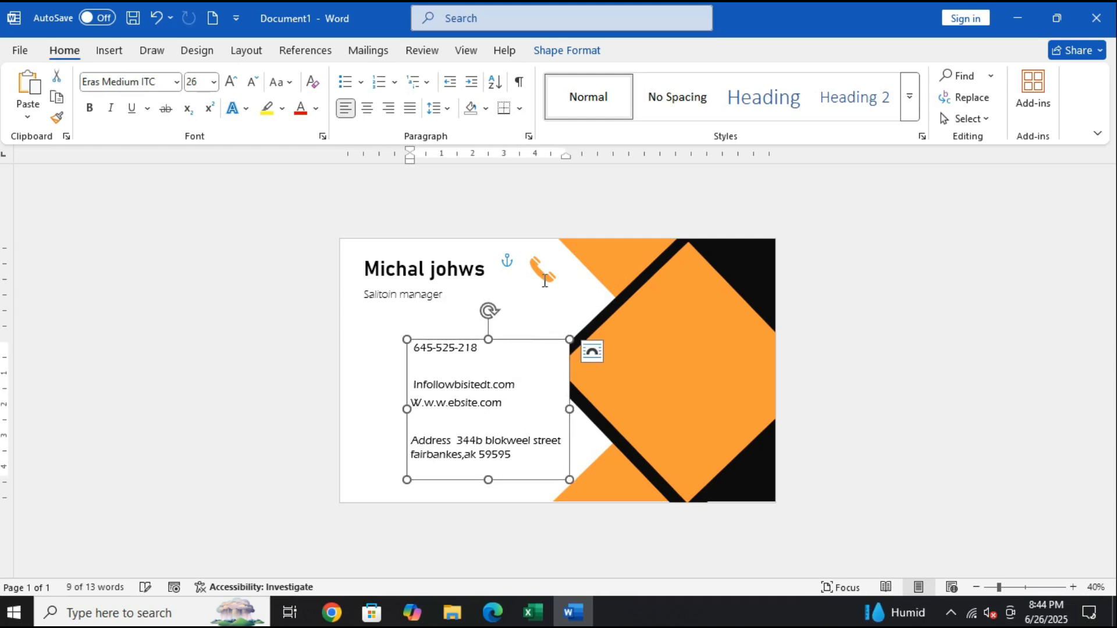
pyautogui.rightClick(545, 367)
pyautogui.click(614, 98)
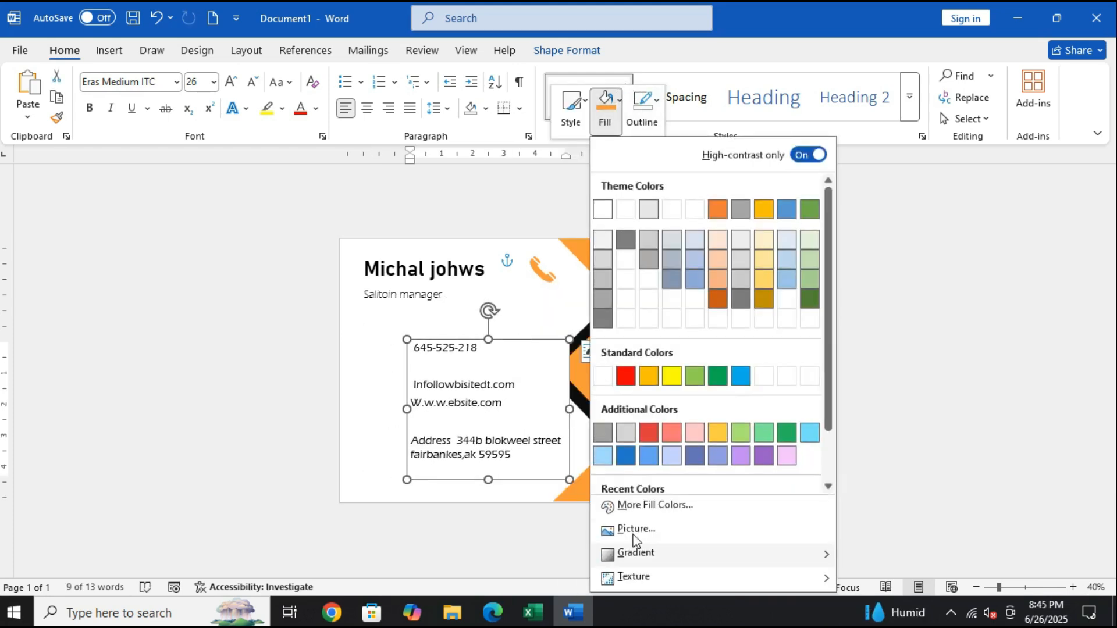
pyautogui.click(831, 486)
pyautogui.click(646, 482)
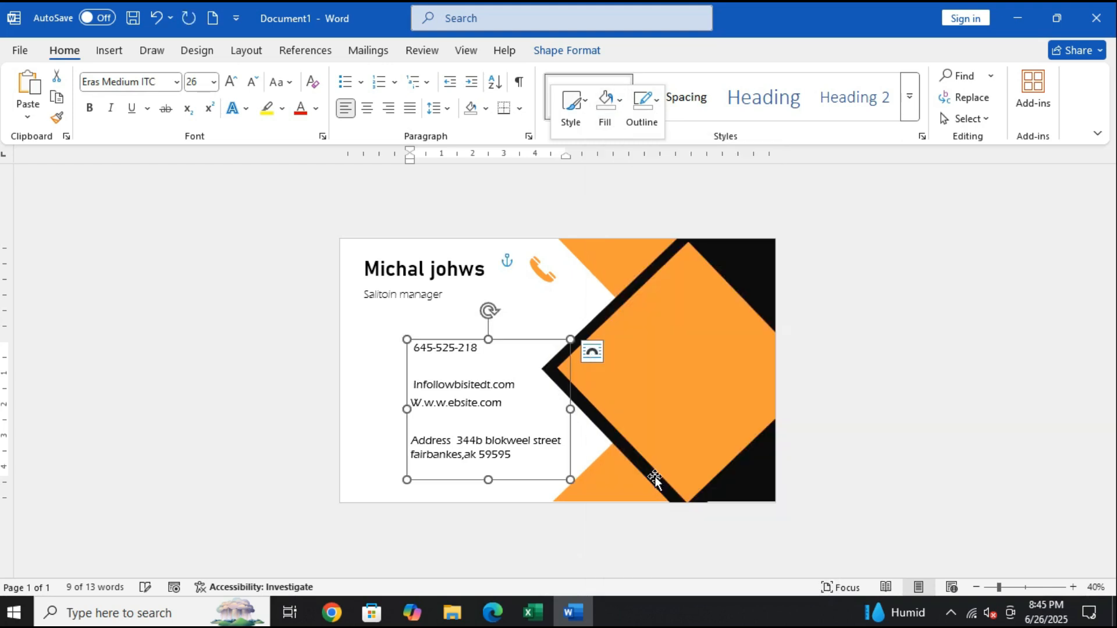
pyautogui.moveTo(536, 285)
pyautogui.mouseDown()
pyautogui.moveTo(437, 325)
pyautogui.moveTo(555, 283)
pyautogui.moveTo(526, 277)
pyautogui.mouseUp()
pyautogui.moveTo(446, 320); pyautogui.dragTo(463, 303)
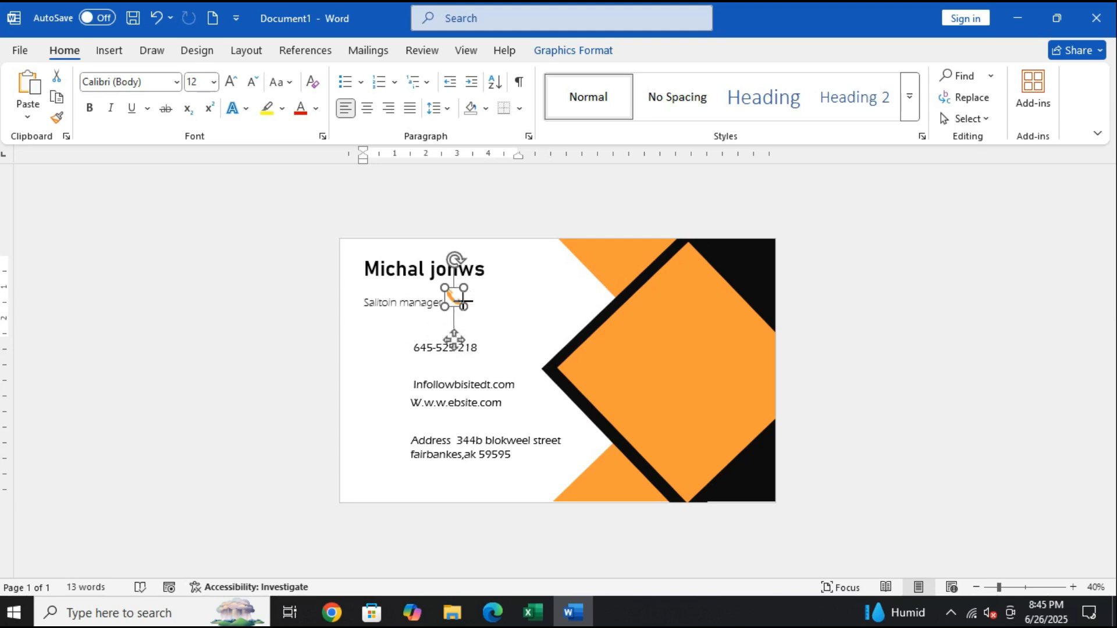
pyautogui.moveTo(454, 260); pyautogui.dragTo(473, 332)
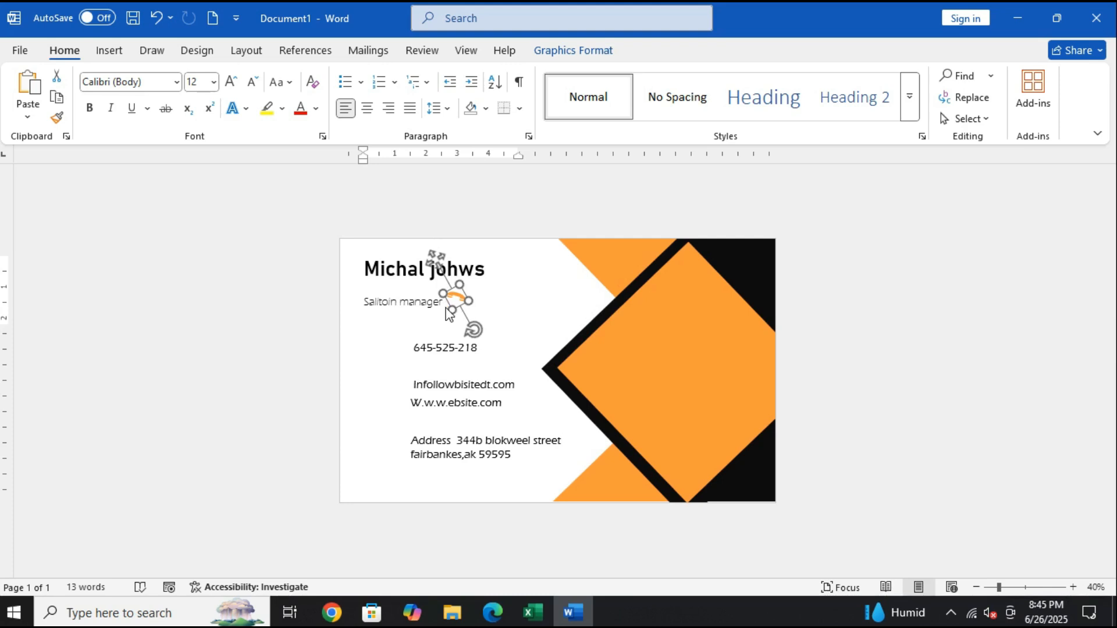
pyautogui.moveTo(456, 297); pyautogui.dragTo(529, 294)
# Make the orange phone icon float freely, shrink it and place it just left of the phone number
pyautogui.click(573, 266)
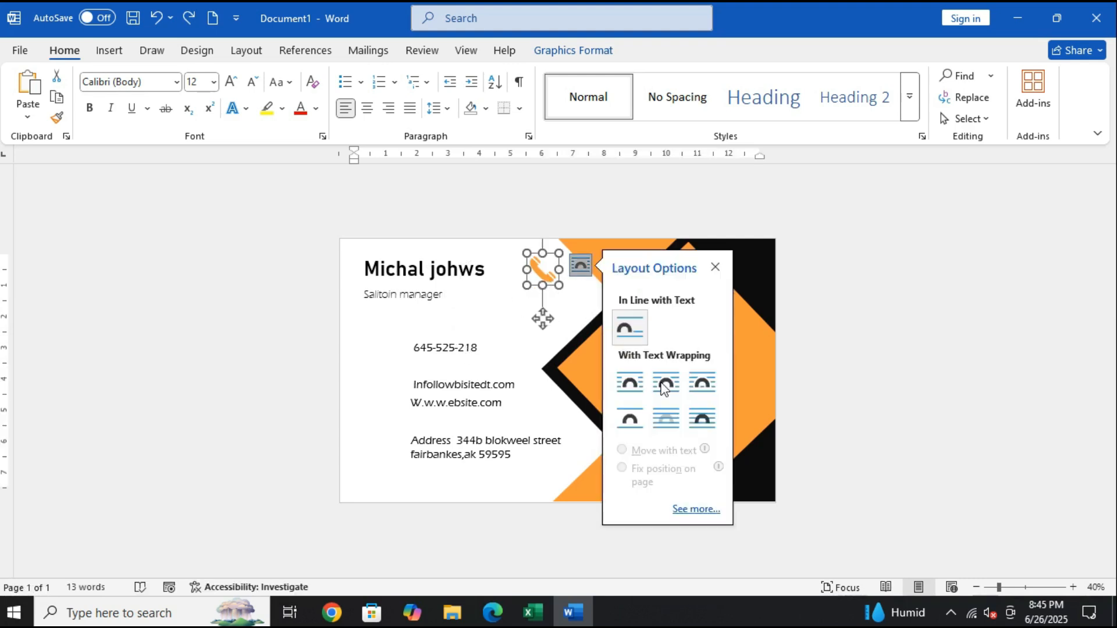
pyautogui.moveTo(538, 287); pyautogui.dragTo(396, 354)
pyautogui.hotkey('ctrl', 'a')
pyautogui.click(382, 350)
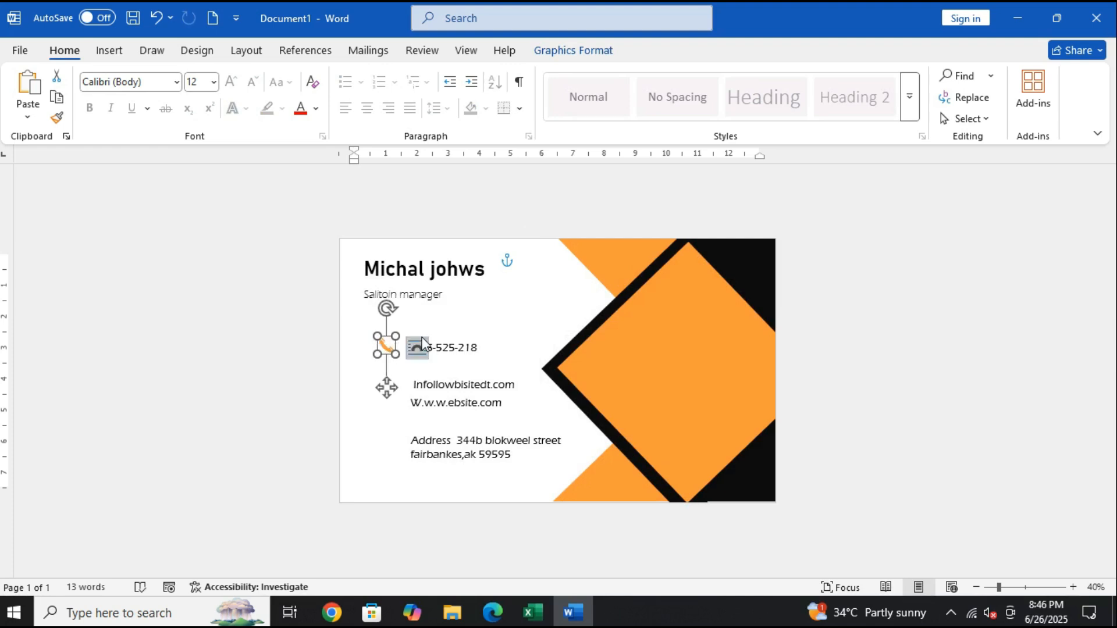
pyautogui.click(743, 259)
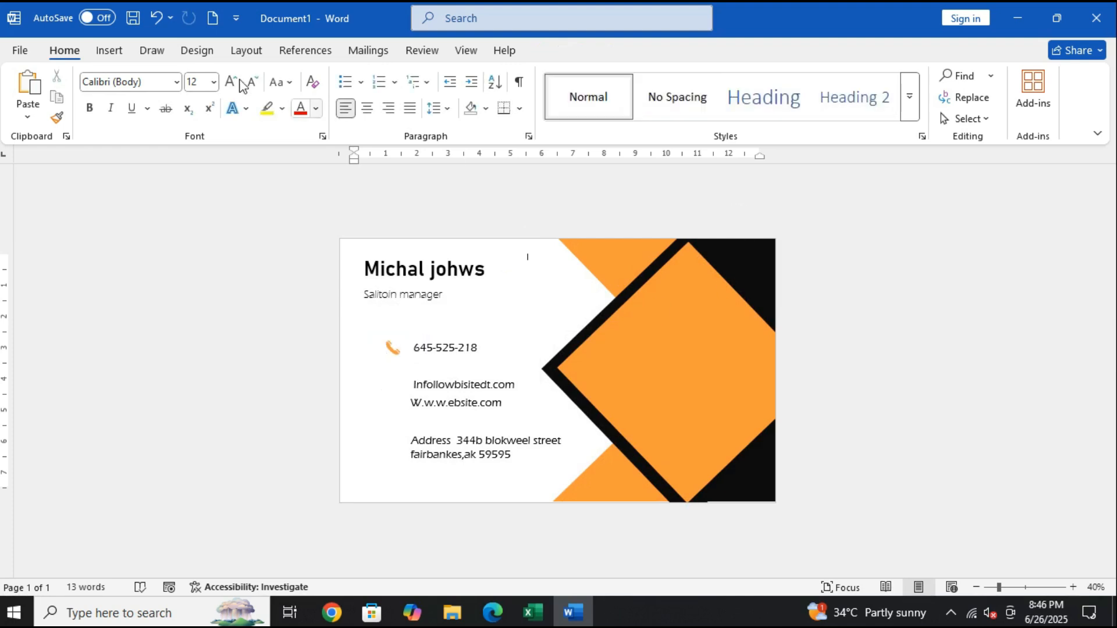
# Insert the stock icon of a laptop with a globe and fill it with the recent orange
pyautogui.click(108, 50)
pyautogui.click(222, 100)
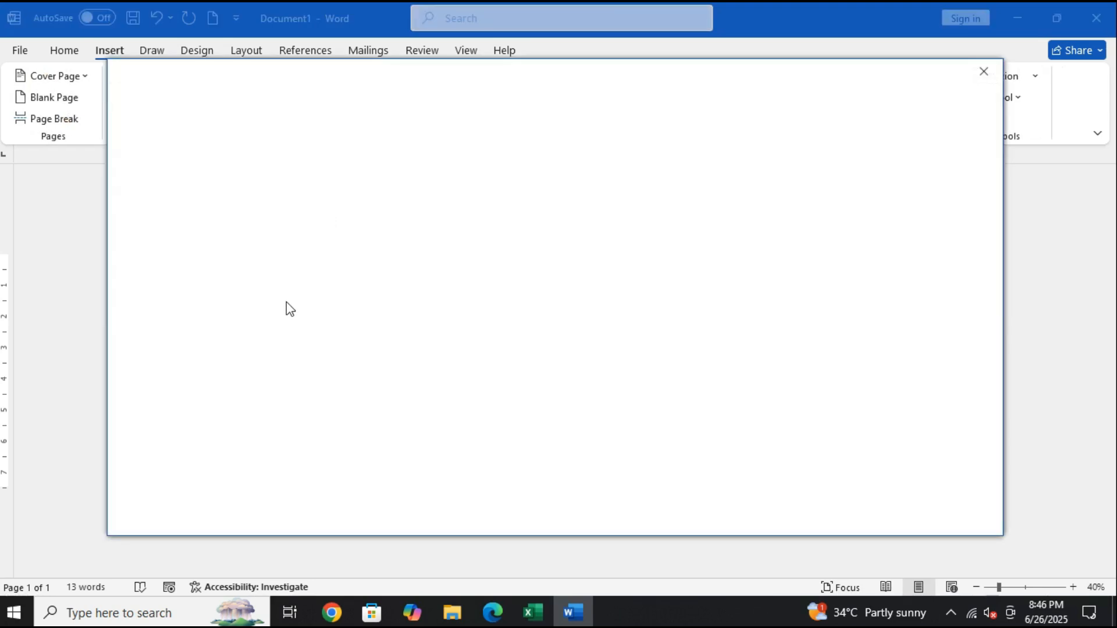
pyautogui.scroll(-3, 672, 469)
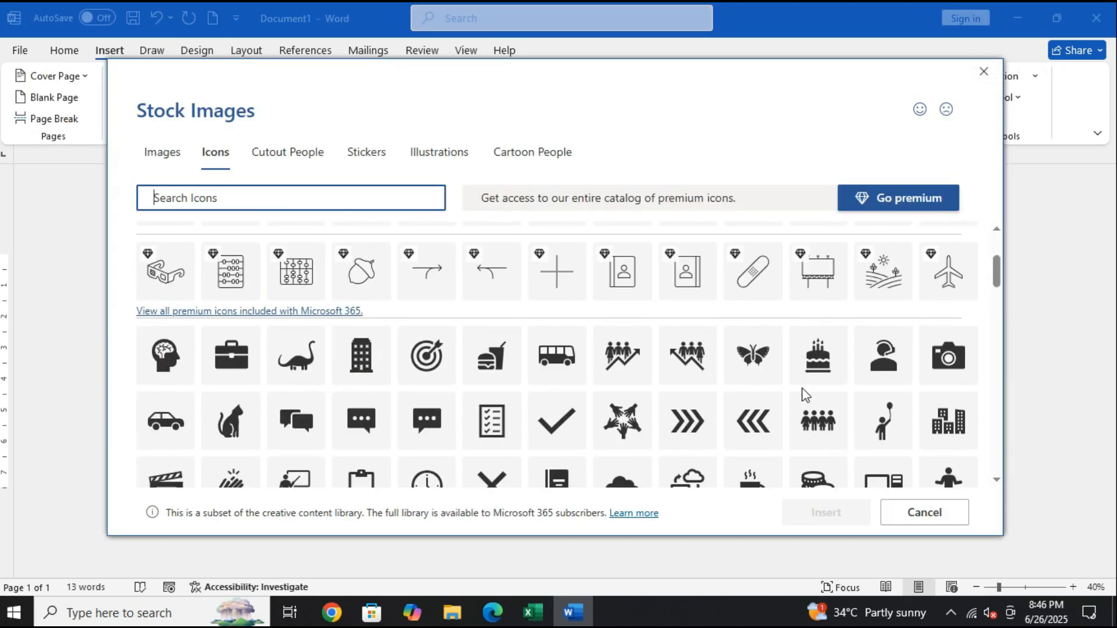
pyautogui.scroll(-1, 802, 389)
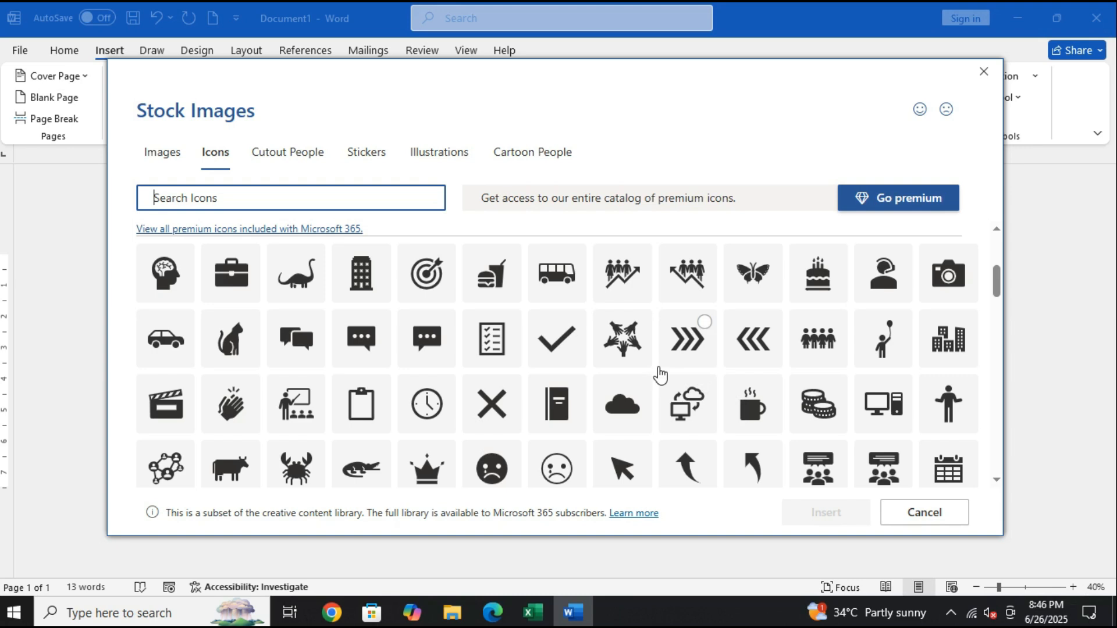
pyautogui.scroll(-6, 660, 376)
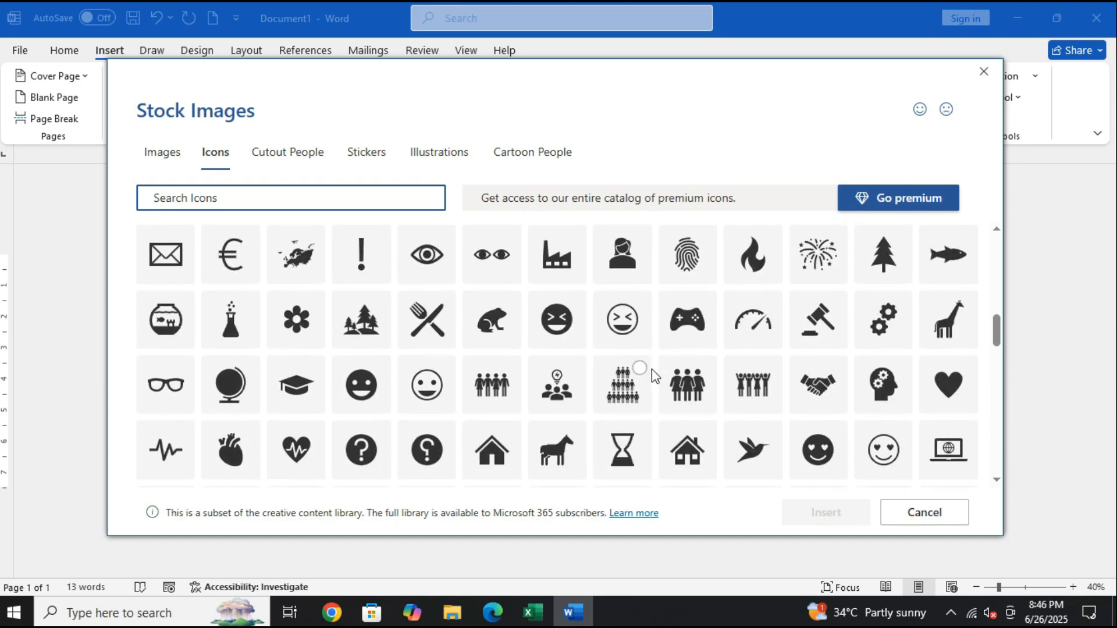
pyautogui.click(953, 445)
pyautogui.click(811, 513)
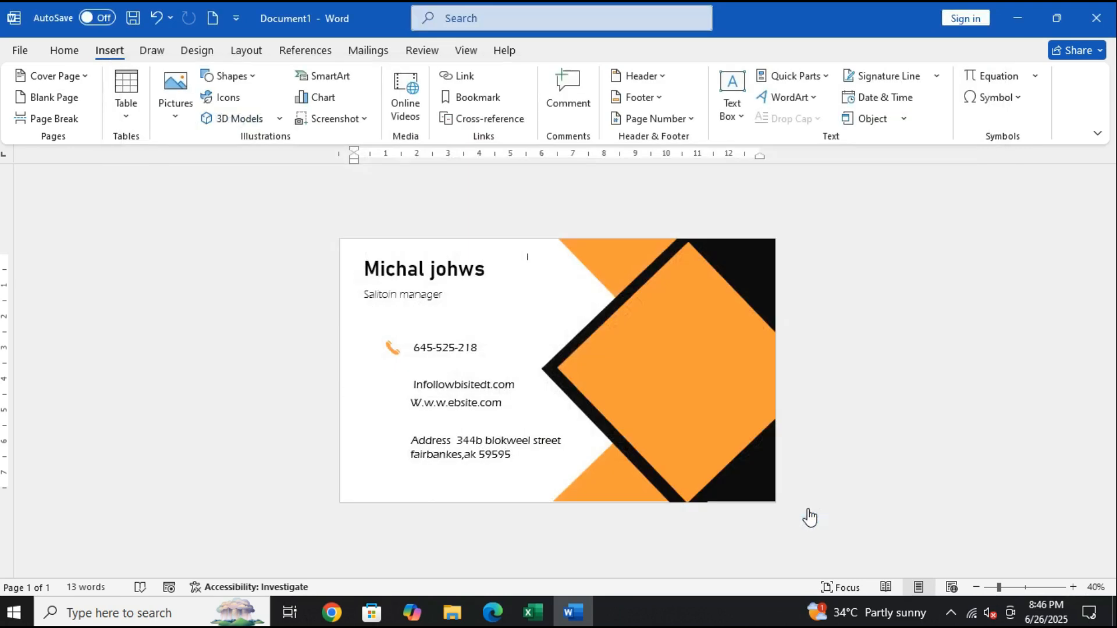
pyautogui.click(323, 76)
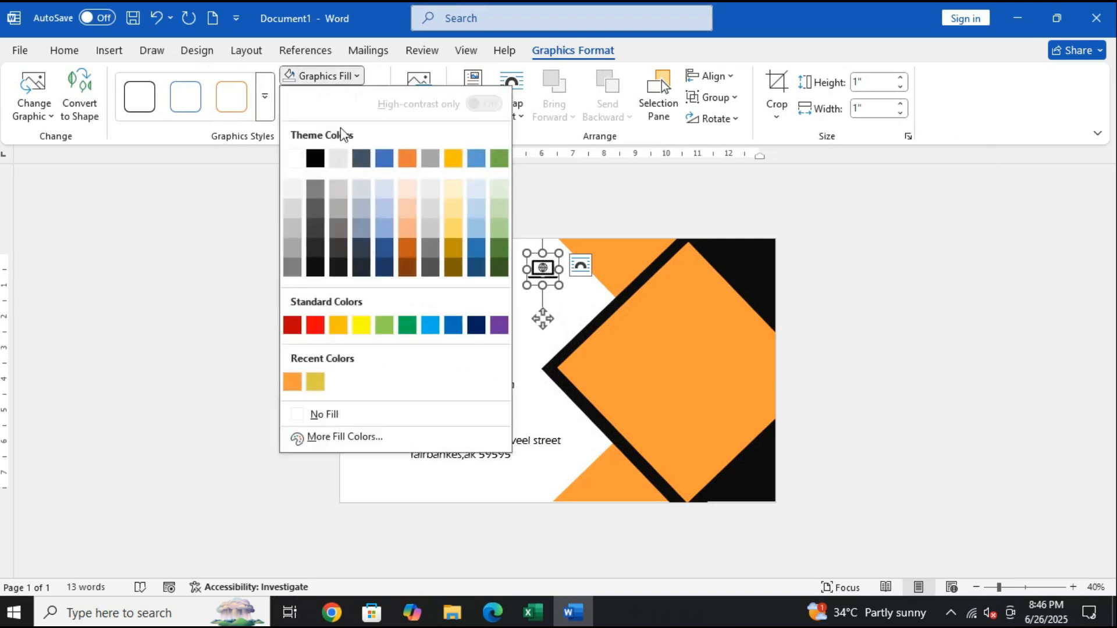
pyautogui.click(292, 384)
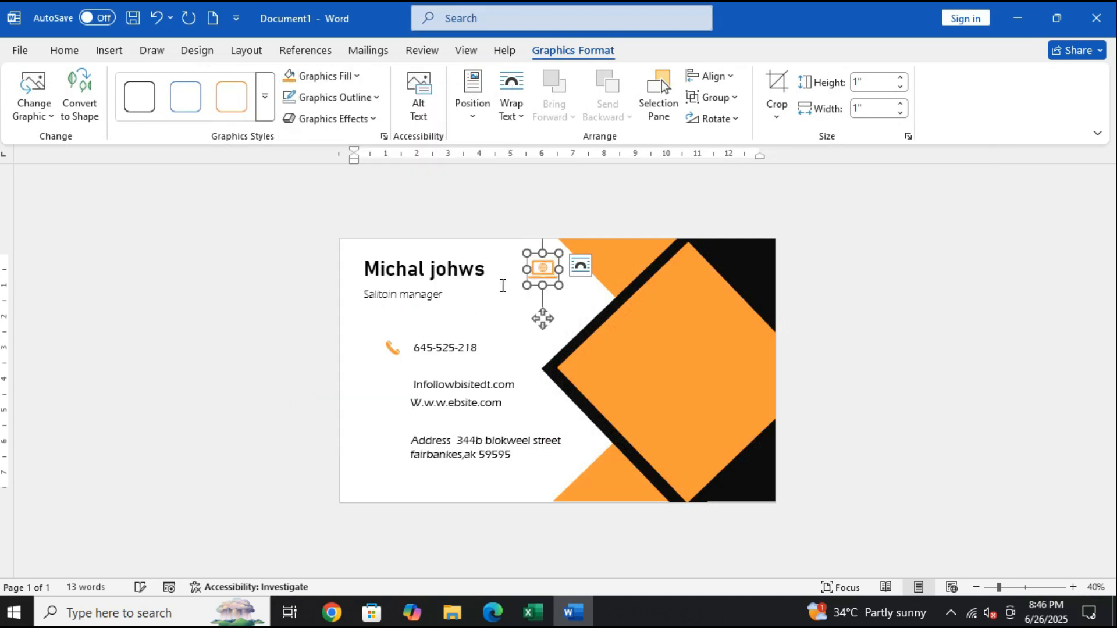
# Set the laptop icon in front of text and place it just left of the e-mail and website lines
pyautogui.click(579, 270)
pyautogui.click(701, 417)
pyautogui.moveTo(533, 286); pyautogui.dragTo(403, 406)
pyautogui.press('Right')
pyautogui.press('Right')
pyautogui.press('Right')
pyautogui.press('Up')
pyautogui.press('Up')
pyautogui.press('Up')
pyautogui.press('Up')
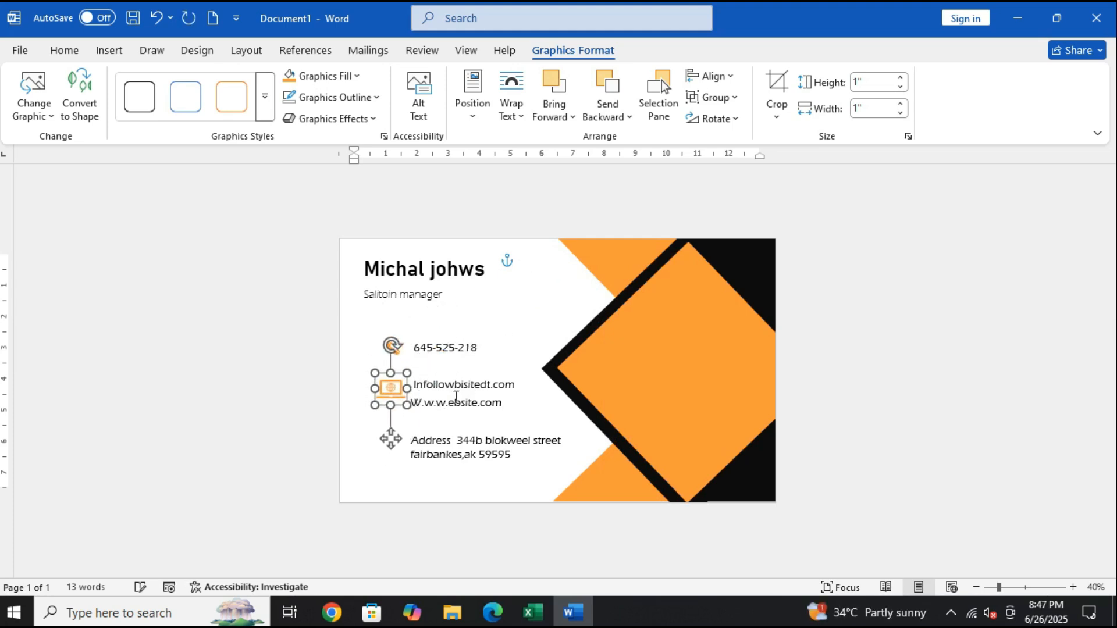
# Insert the columned bank building stock icon in the contact details text box and fill it with the recent orange
pyautogui.click(509, 344)
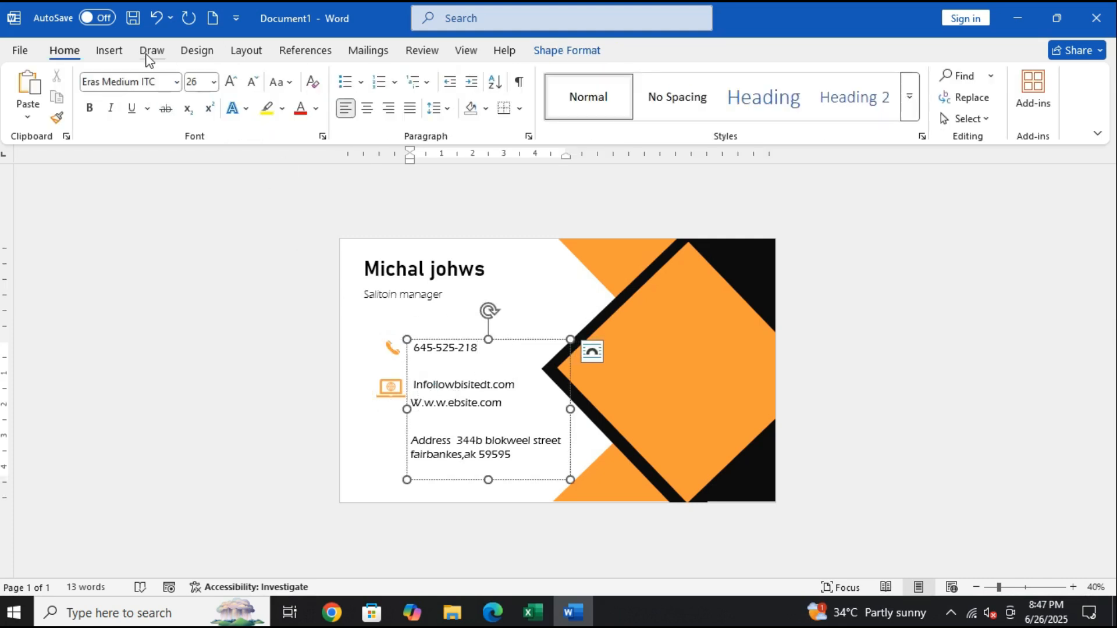
pyautogui.click(109, 50)
pyautogui.click(228, 97)
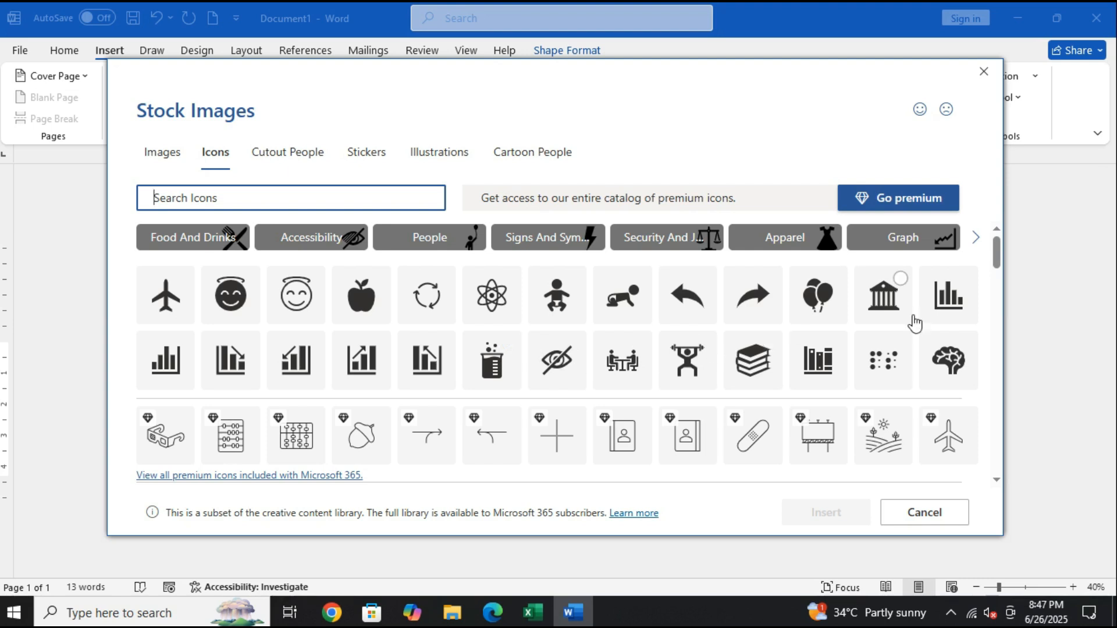
pyautogui.click(890, 312)
pyautogui.click(825, 512)
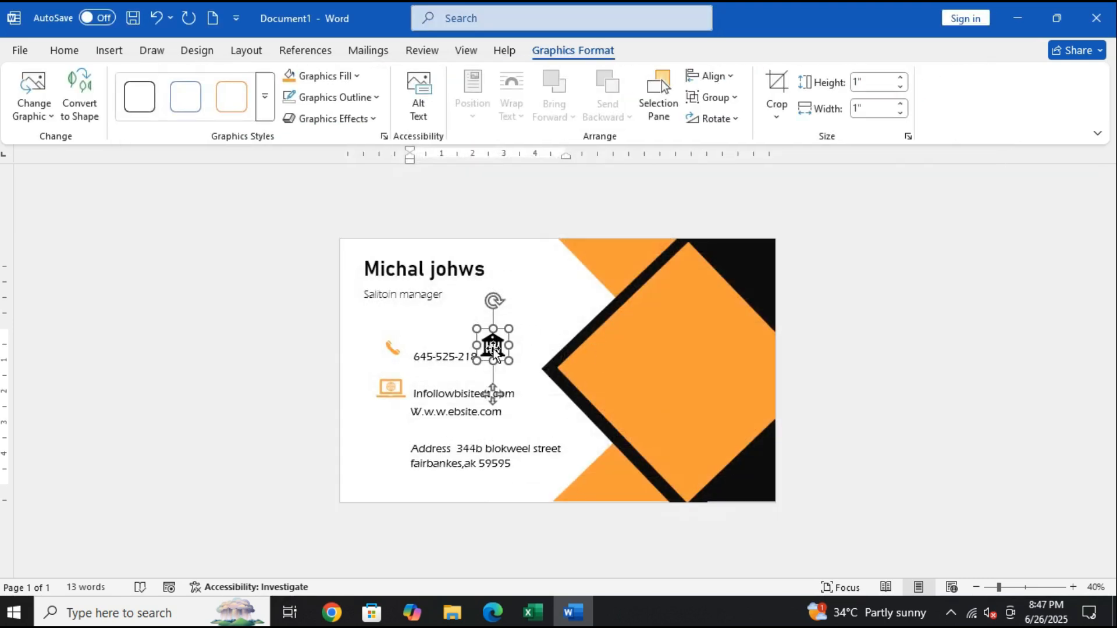
pyautogui.click(326, 76)
pyautogui.click(293, 379)
# Shrink the bank icon to about 0.76" by 0.74" and move it out of the contact details text box, right of the name heading
pyautogui.moveTo(500, 349); pyautogui.dragTo(491, 327)
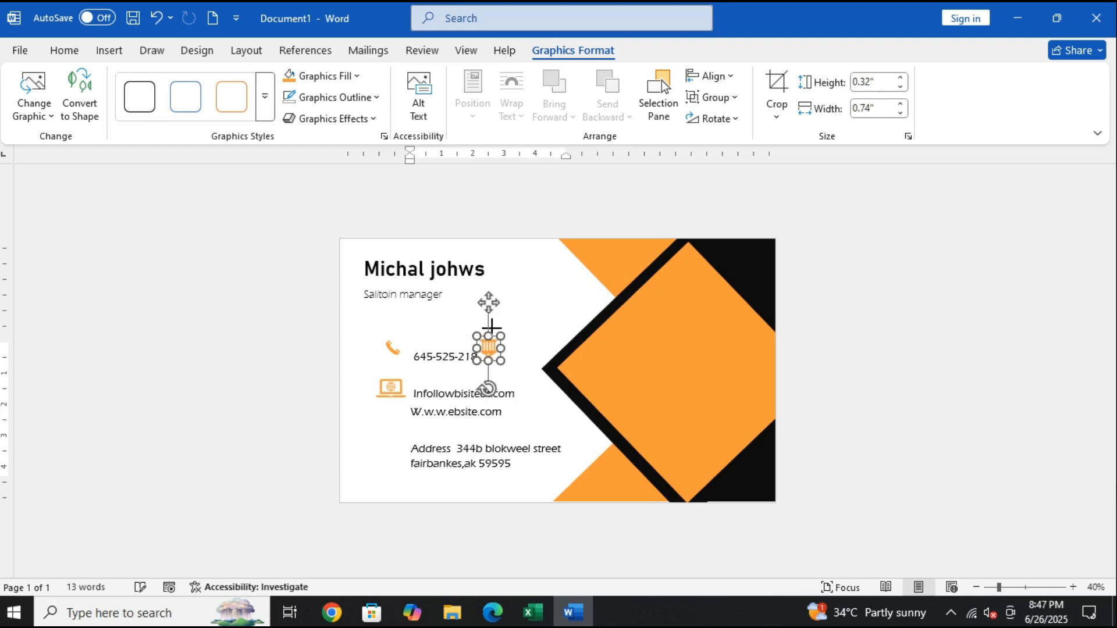
pyautogui.rightClick(494, 349)
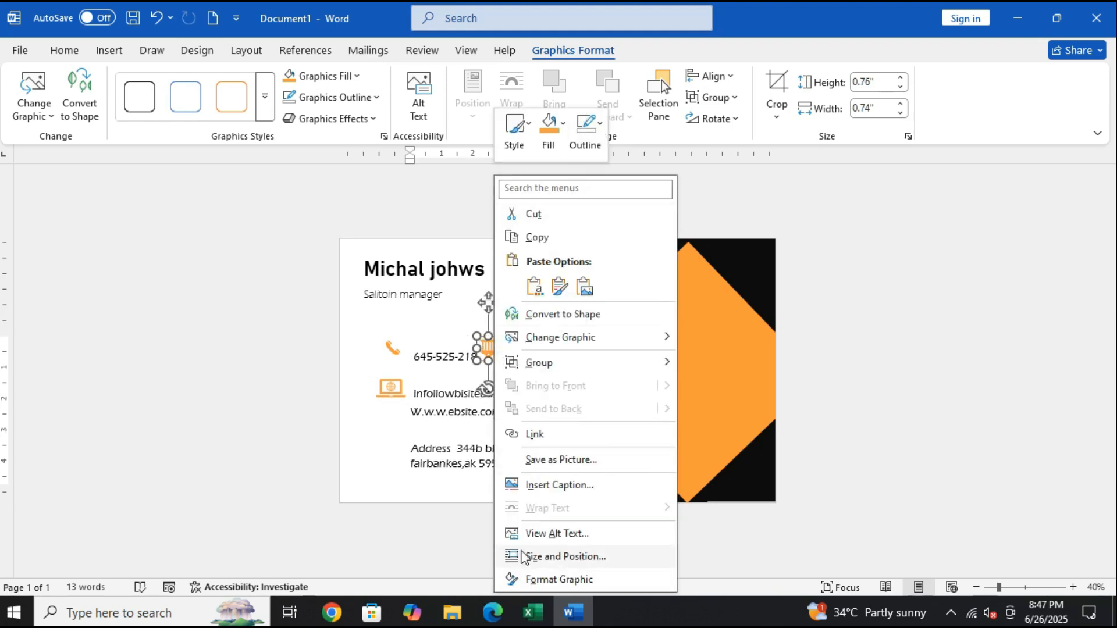
pyautogui.press('Escape')
pyautogui.moveTo(493, 350); pyautogui.dragTo(534, 281)
# Set the bank icon in front of text, turn it upright and place it just left of the address
pyautogui.click(572, 271)
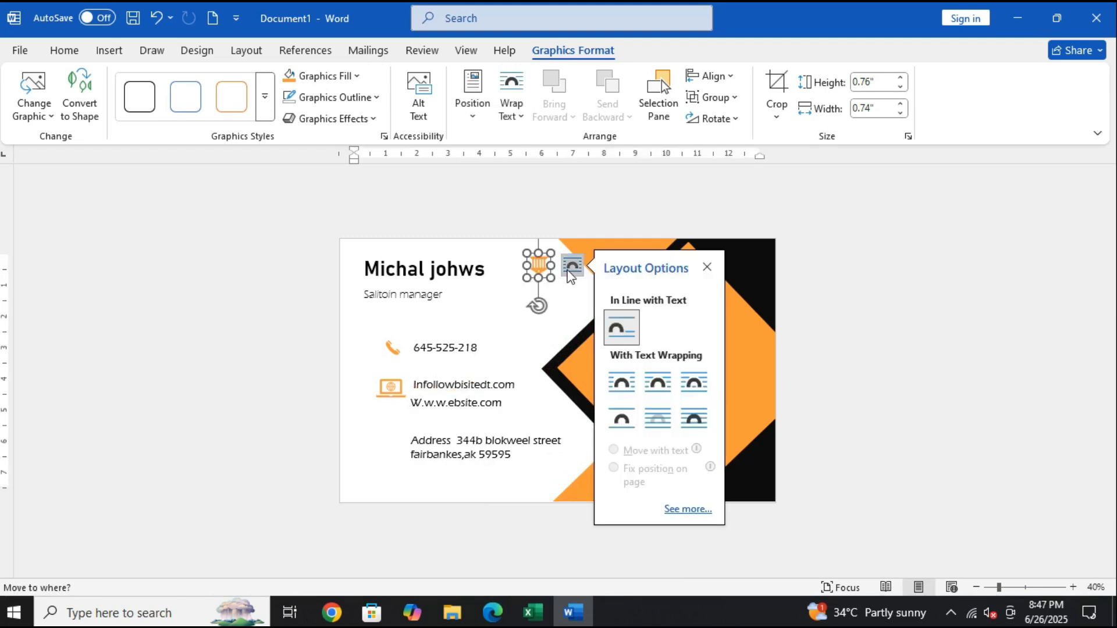
pyautogui.click(691, 421)
pyautogui.moveTo(542, 303); pyautogui.dragTo(539, 235)
pyautogui.moveTo(534, 280); pyautogui.dragTo(386, 458)
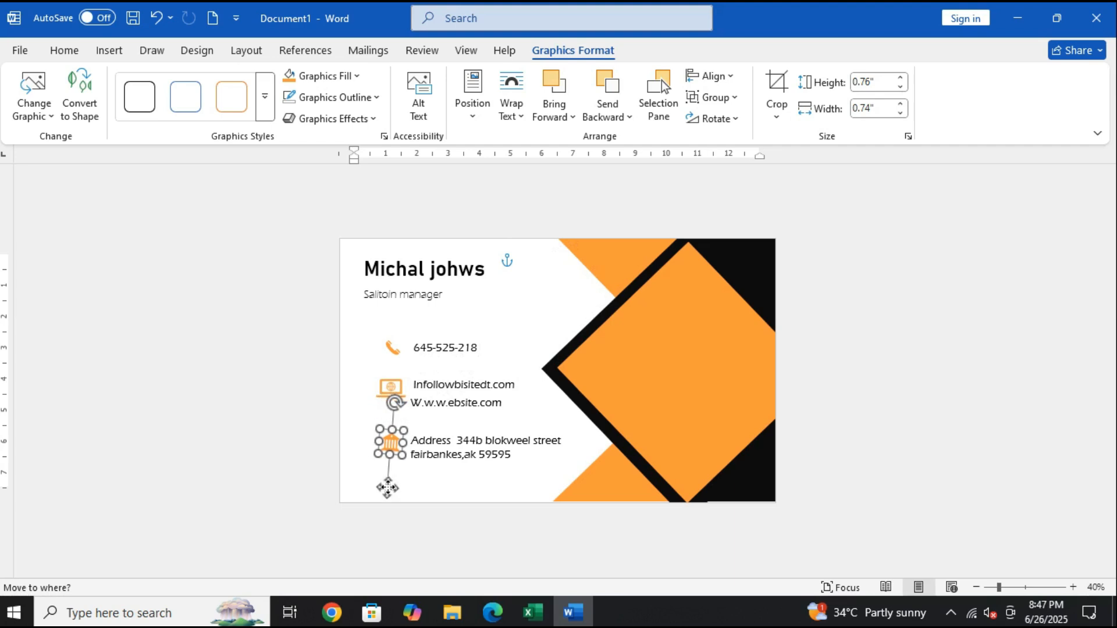
pyautogui.click(532, 292)
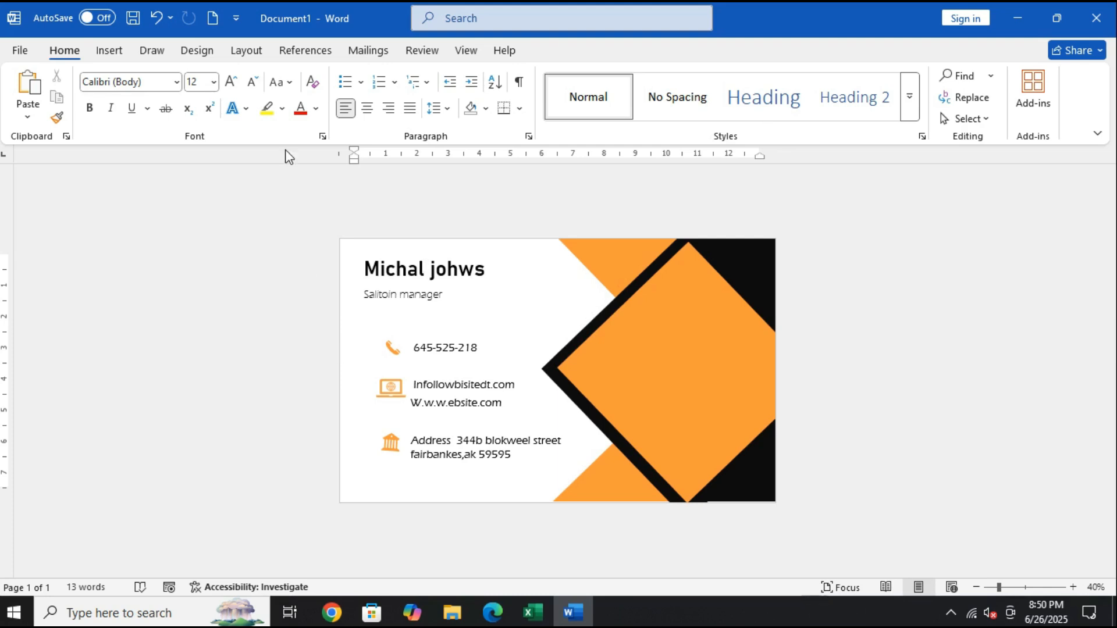
# Duplicate the name heading's text box and place the copy on the large orange diamond
pyautogui.click(108, 50)
pyautogui.click(463, 259)
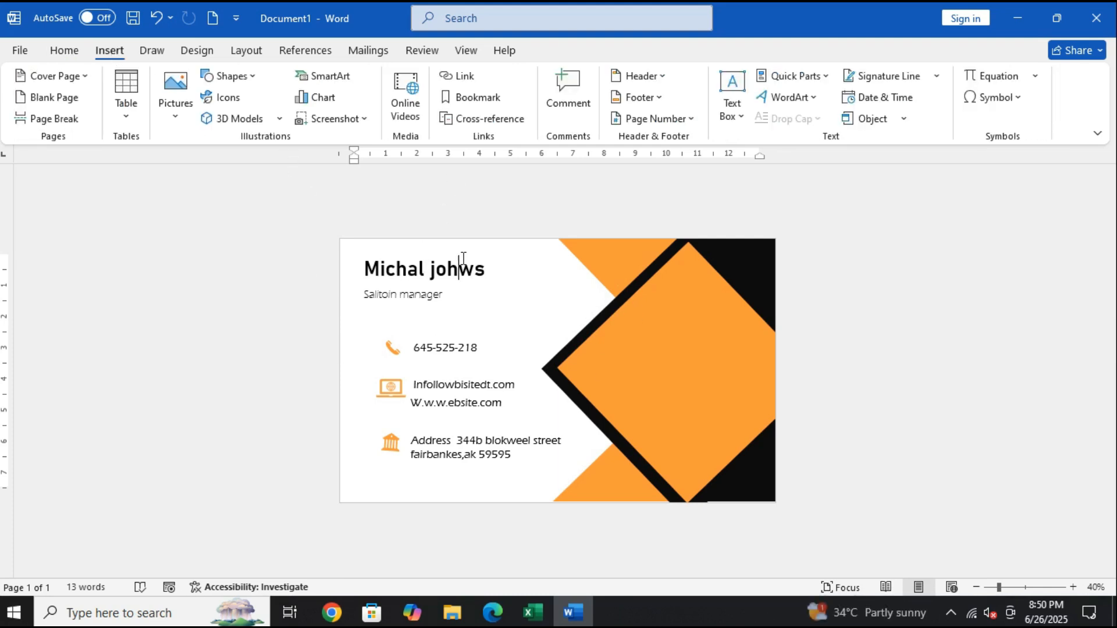
pyautogui.click(471, 318)
pyautogui.moveTo(473, 320); pyautogui.dragTo(666, 395)
# Delete all text from the copied text box on the orange diamond
pyautogui.click(689, 386)
pyautogui.press('BackSpace')
pyautogui.press('BackSpace')
pyautogui.press('BackSpace')
pyautogui.press('BackSpace')
pyautogui.press('BackSpace')
pyautogui.press('BackSpace')
pyautogui.press('BackSpace')
pyautogui.press('BackSpace')
pyautogui.press('BackSpace')
pyautogui.press('BackSpace')
pyautogui.press('BackSpace')
pyautogui.press('BackSpace')
pyautogui.press('BackSpace')
pyautogui.press('BackSpace')
pyautogui.press('BackSpace')
pyautogui.press('BackSpace')
pyautogui.press('BackSpace')
pyautogui.press('BackSpace')
pyautogui.press('BackSpace')
pyautogui.press('BackSpace')
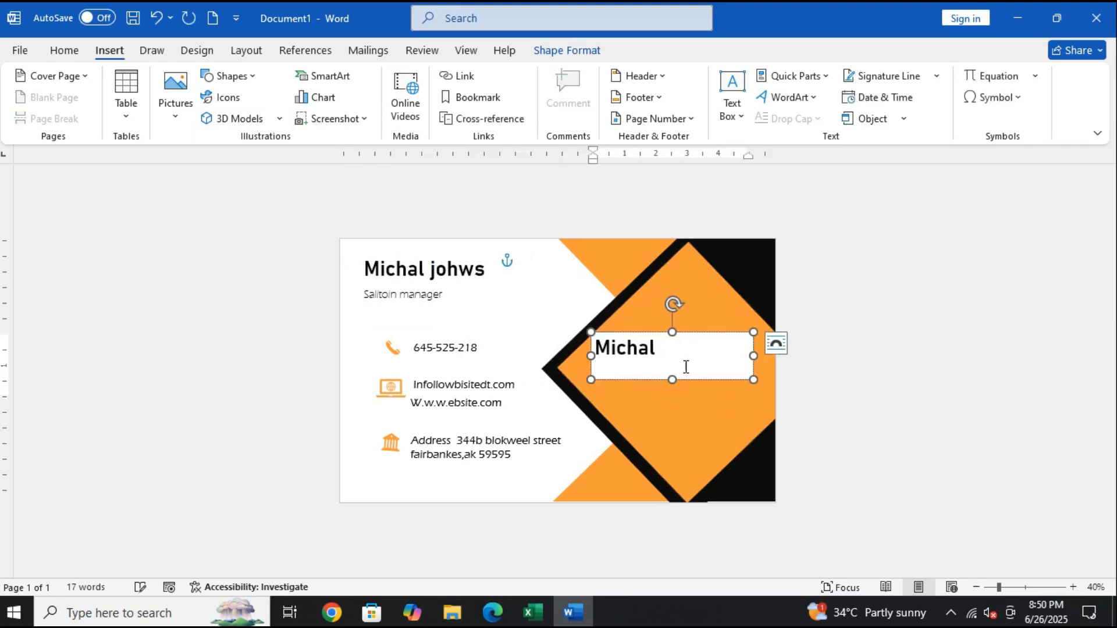
pyautogui.press('BackSpace')
pyautogui.press('BackSpace')
pyautogui.press('BackSpace')
pyautogui.press('BackSpace')
pyautogui.press('BackSpace')
pyautogui.press('BackSpace')
# Set the empty text box on the diamond to no fill and enter "Visiting card" in it
pyautogui.rightClick(686, 367)
pyautogui.click(532, 68)
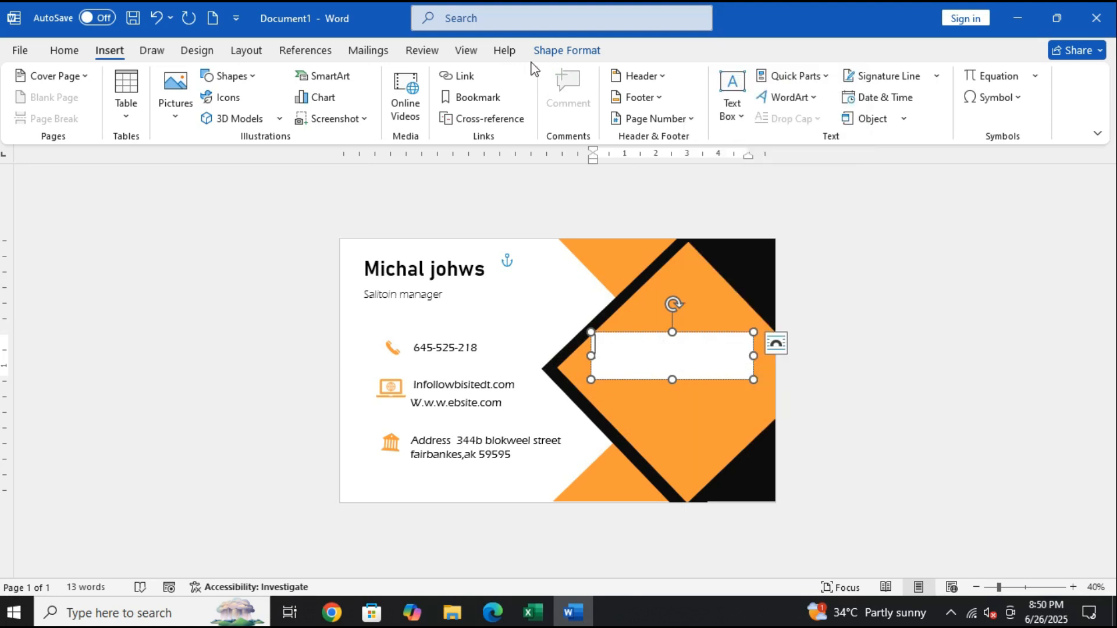
pyautogui.click(566, 50)
pyautogui.click(402, 76)
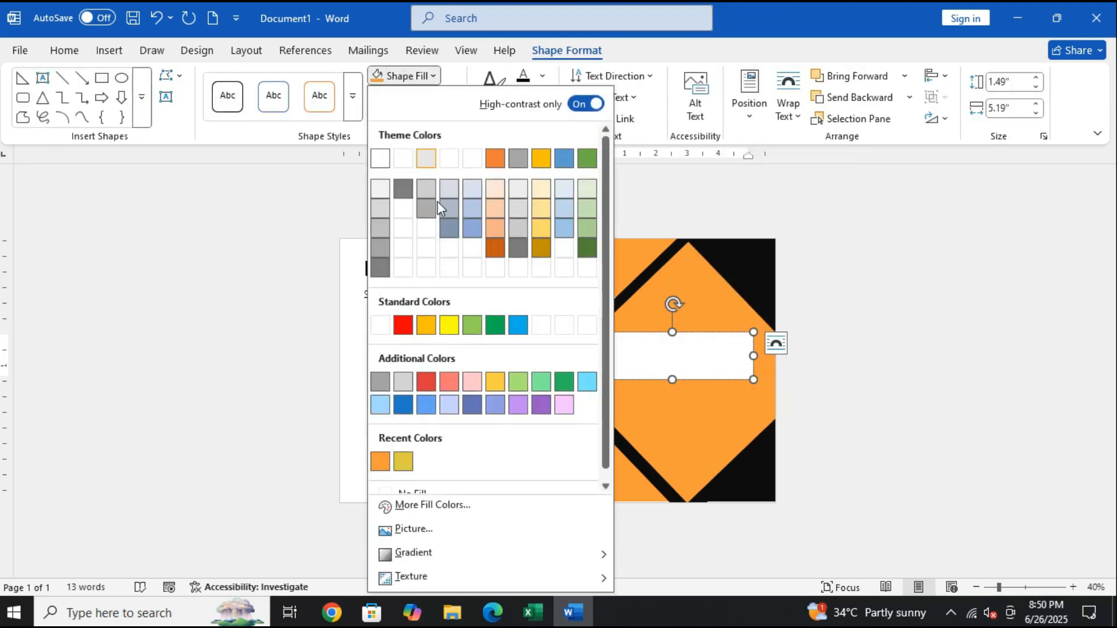
pyautogui.click(582, 487)
pyautogui.write('visitin')
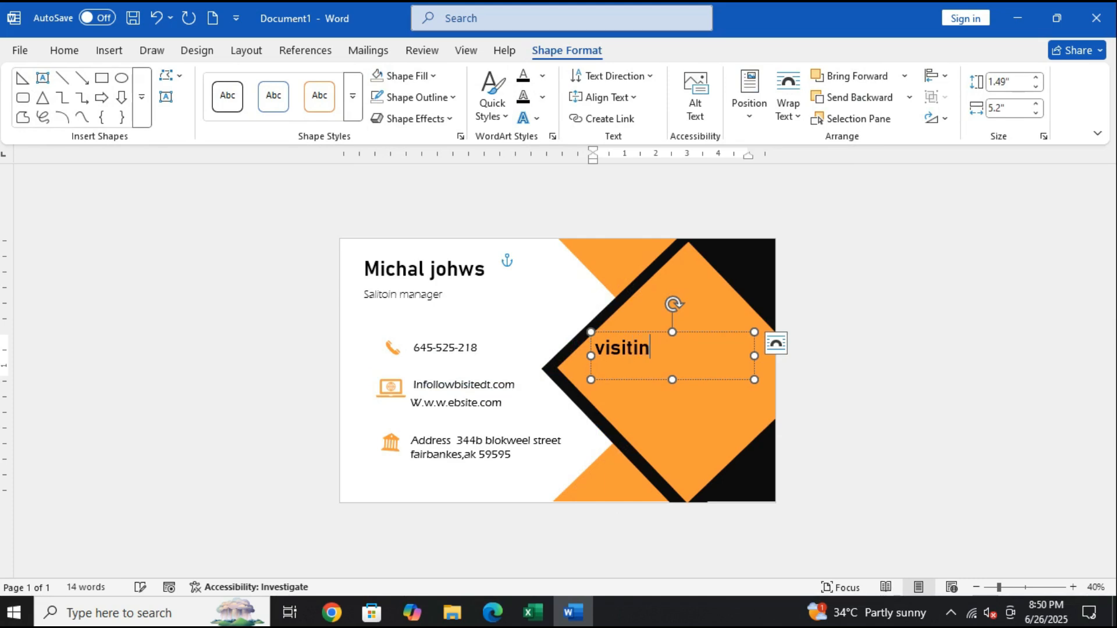
pyautogui.write('g card')
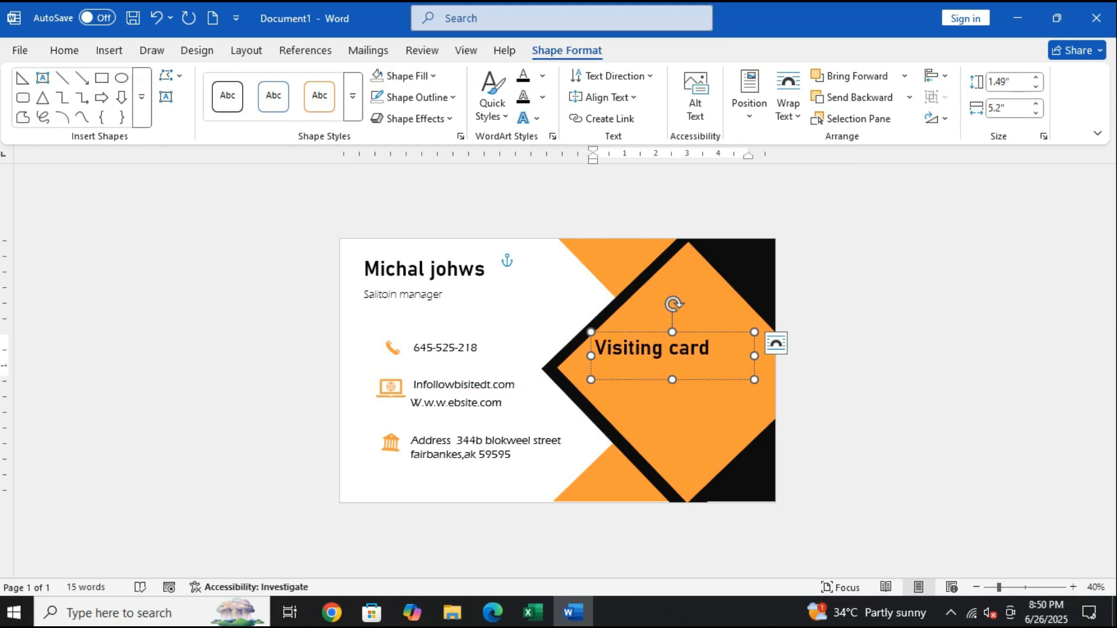
# Move the "Visiting card" text box slightly right and down and colour its text a light blue-grey
pyautogui.moveTo(707, 379); pyautogui.dragTo(626, 367)
pyautogui.click(733, 347)
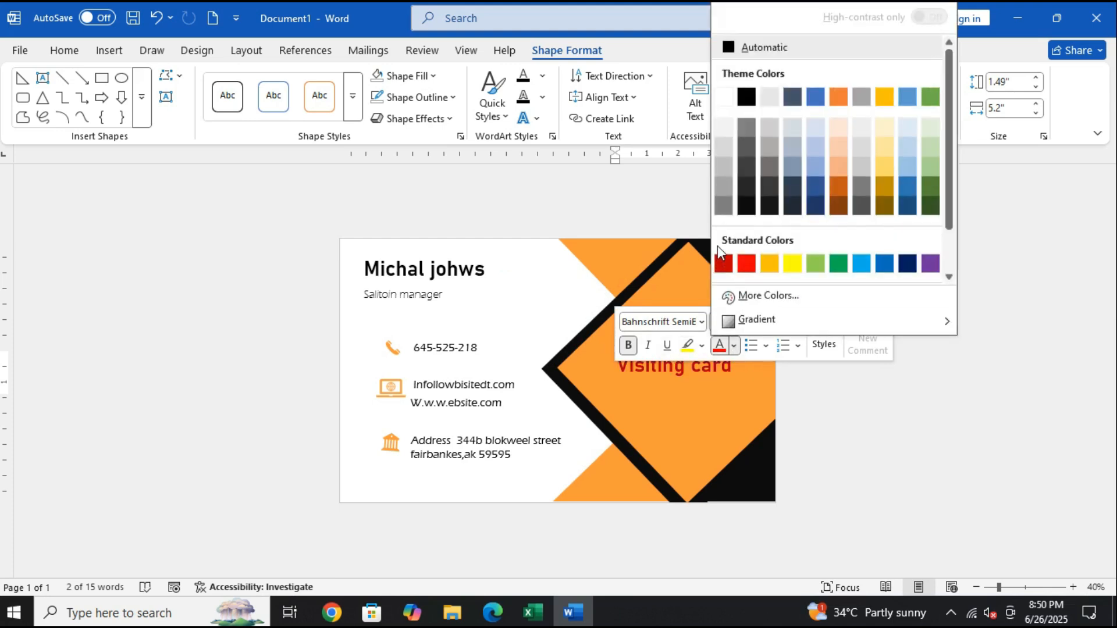
pyautogui.click(792, 144)
pyautogui.click(722, 357)
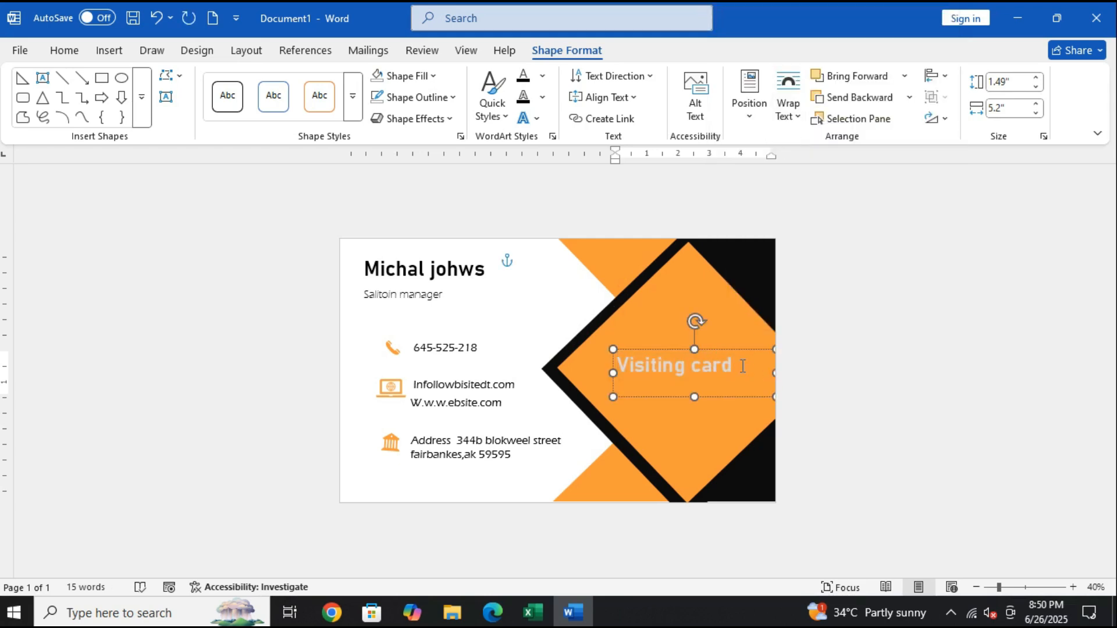
# Set the "Visiting card" text to the Elephant font and move its text box up and left on the diamond
pyautogui.moveTo(742, 366); pyautogui.dragTo(616, 365)
pyautogui.click(670, 323)
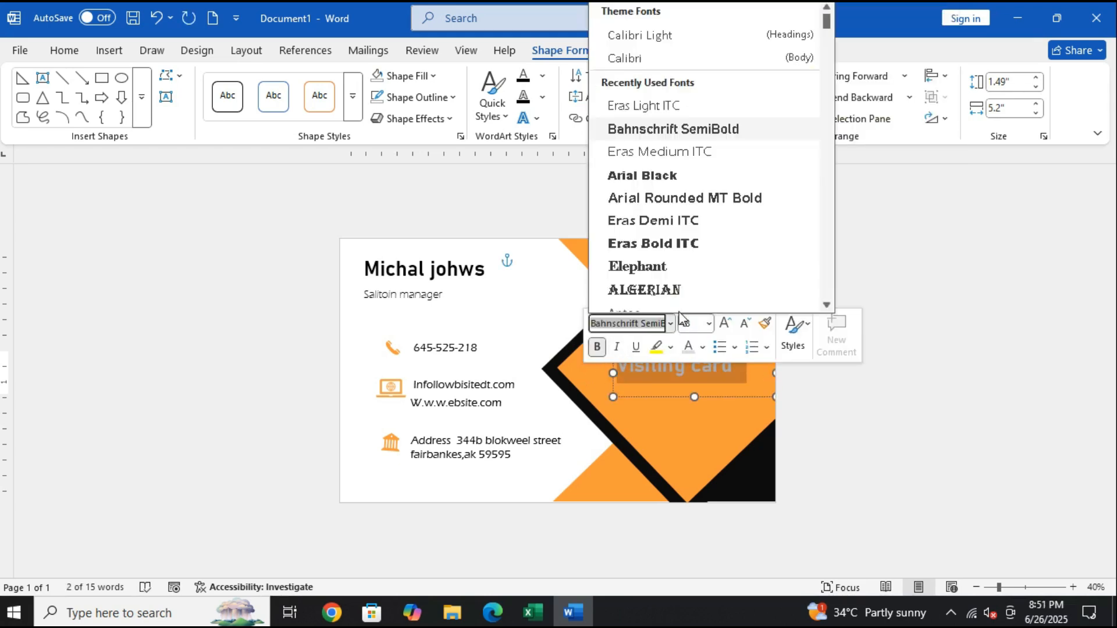
pyautogui.click(670, 274)
pyautogui.click(711, 384)
pyautogui.click(723, 400)
pyautogui.moveTo(716, 400); pyautogui.dragTo(698, 382)
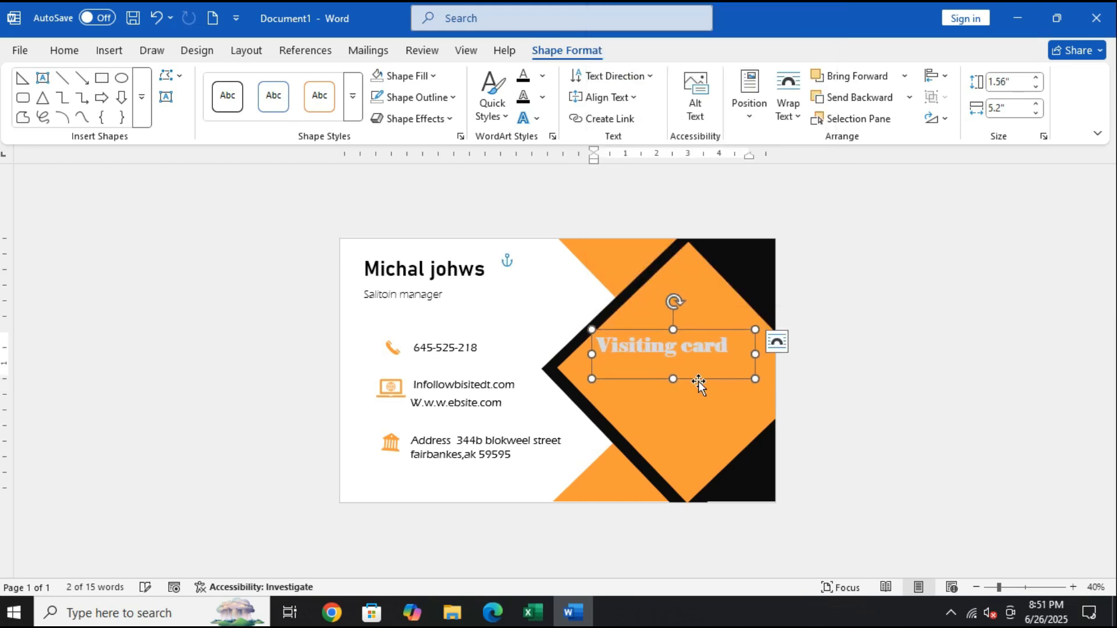
# Change the "Visiting card" text colour to black
pyautogui.tripleClick(640, 349)
pyautogui.click(810, 318)
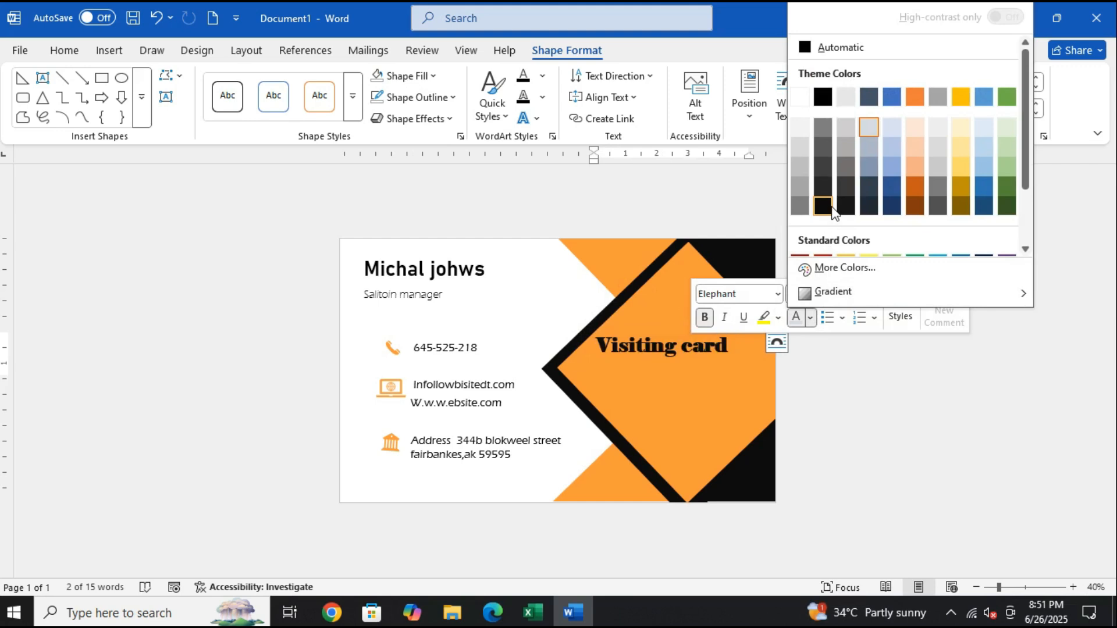
pyautogui.click(843, 95)
# Duplicate the "Visiting card" text box just below the original and replace the copy's text with "Adhayayn class"
pyautogui.moveTo(711, 379); pyautogui.dragTo(713, 416)
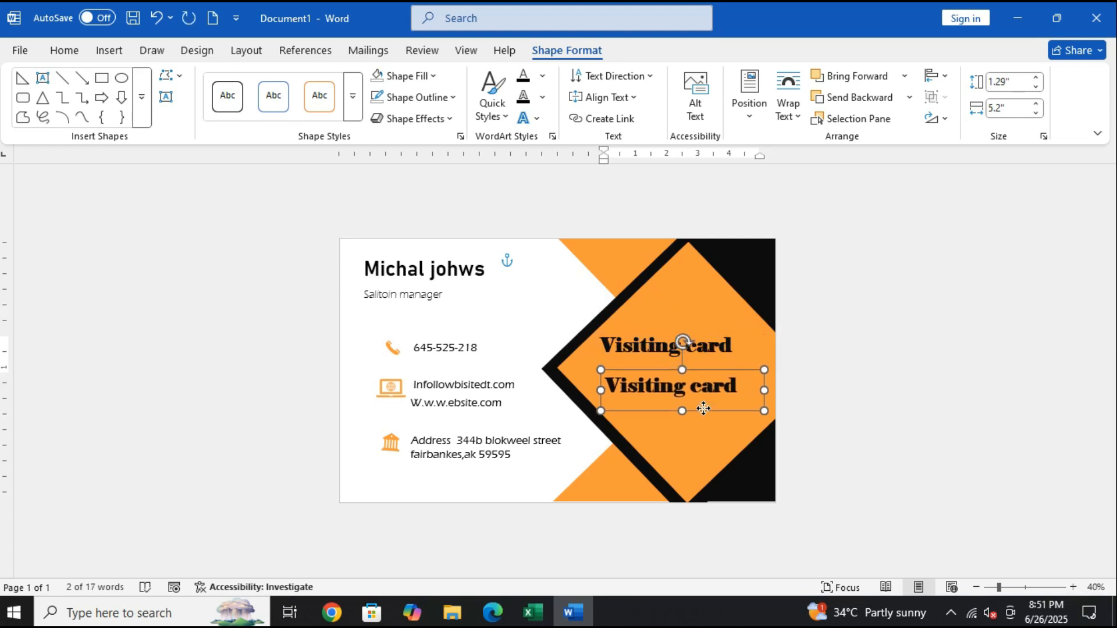
pyautogui.press('BackSpace')
pyautogui.press('BackSpace')
pyautogui.press('BackSpace')
pyautogui.press('BackSpace')
pyautogui.press('BackSpace')
pyautogui.press('BackSpace')
pyautogui.press('BackSpace')
pyautogui.press('BackSpace')
pyautogui.press('BackSpace')
pyautogui.press('BackSpace')
pyautogui.press('BackSpace')
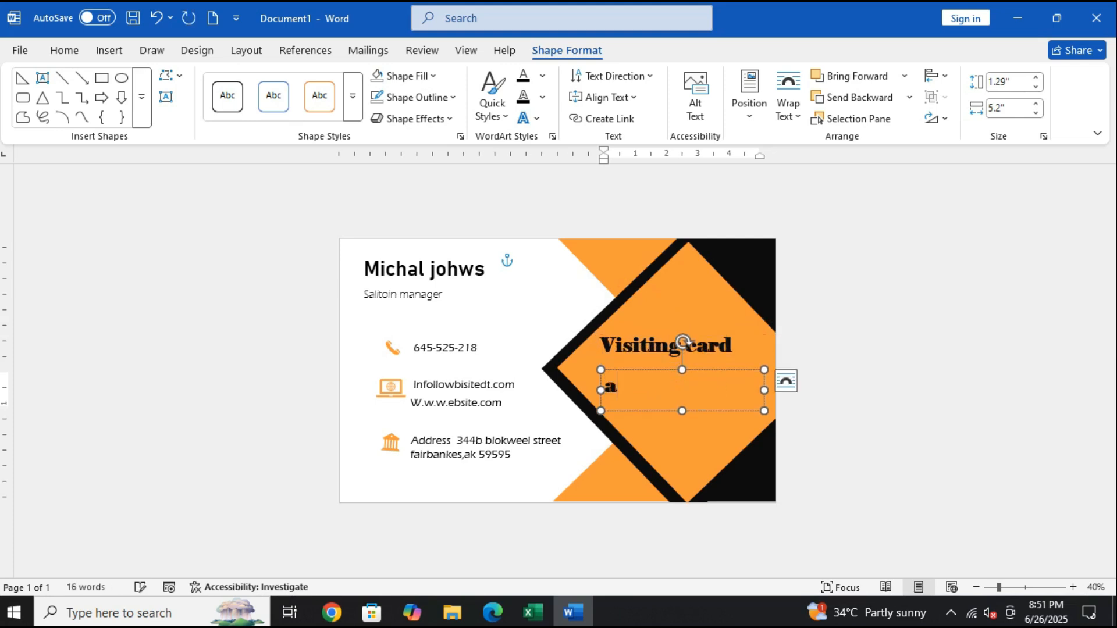
pyautogui.write('adhayayn')
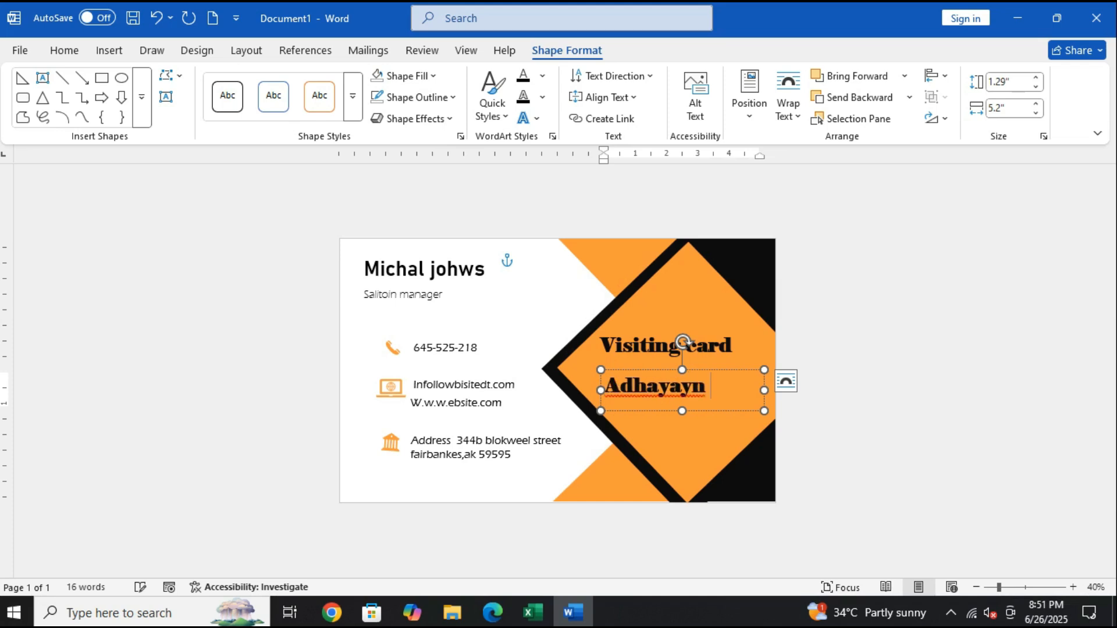
pyautogui.press('BackSpace')
pyautogui.press('BackSpace')
# Set the subtitle text to the Aptos font at size 28 and correct its spelling to "Adhyayan class"
pyautogui.tripleClick(678, 395)
pyautogui.click(835, 349)
pyautogui.click(820, 348)
pyautogui.click(764, 348)
pyautogui.click(716, 314)
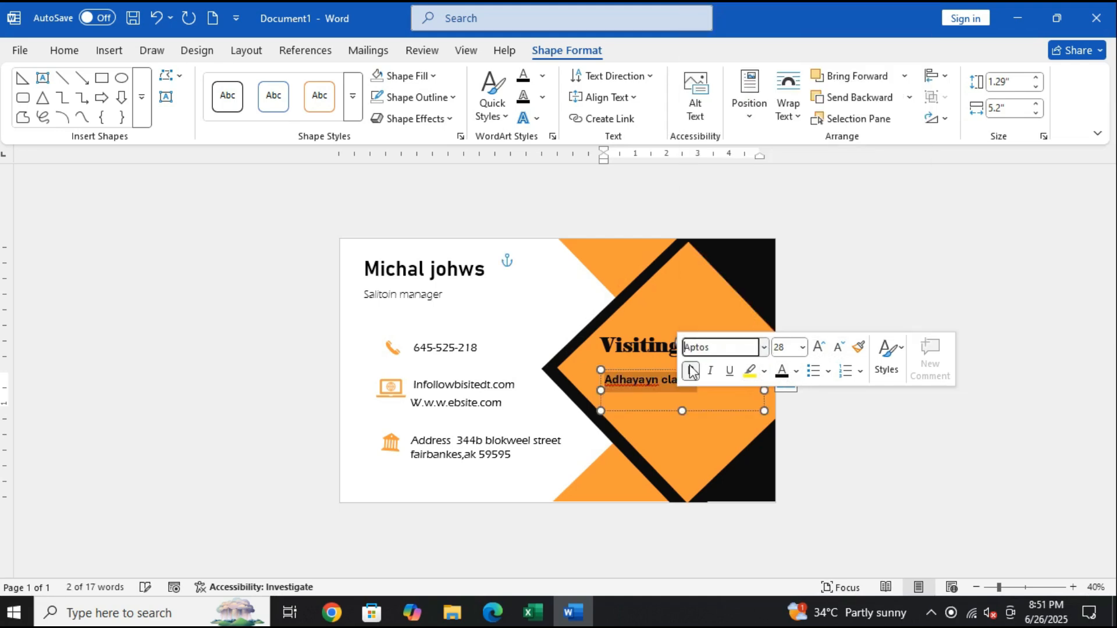
pyautogui.rightClick(640, 387)
pyautogui.click(599, 65)
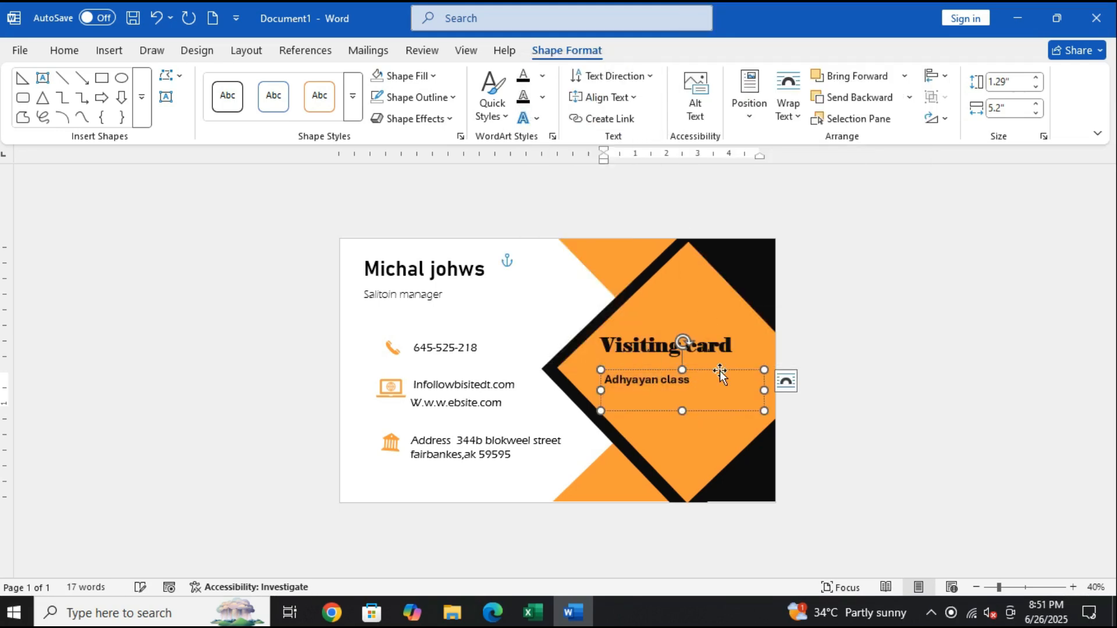
# Shift the "Adhyayan class" text box slightly right and up beneath the title, and nudge the bank icon beside the address slightly left
pyautogui.moveTo(721, 373); pyautogui.dragTo(780, 367)
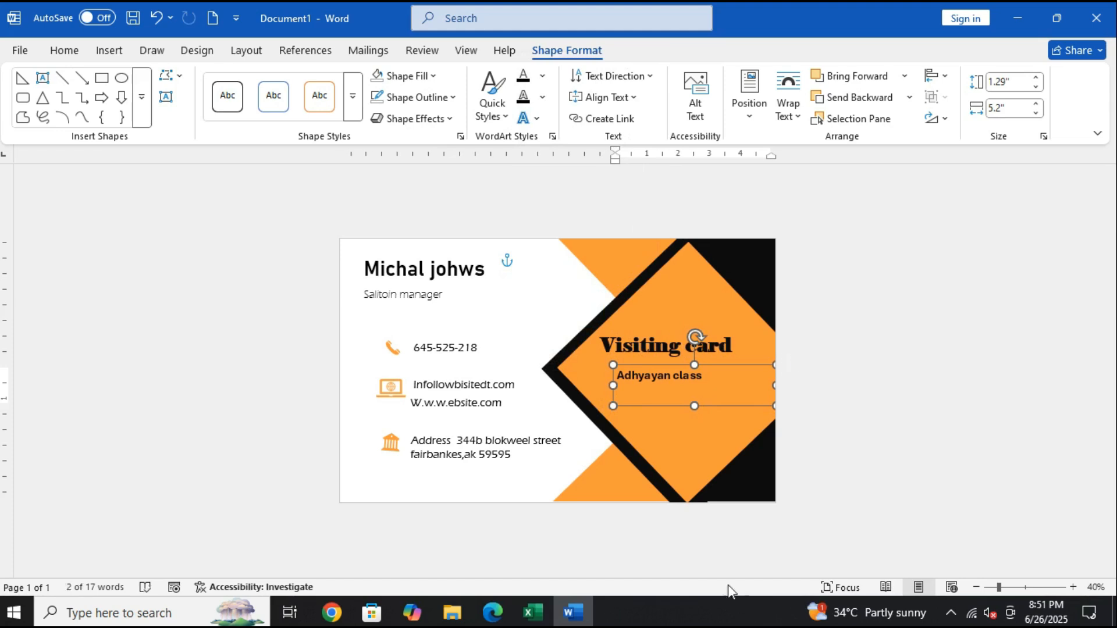
pyautogui.click(871, 354)
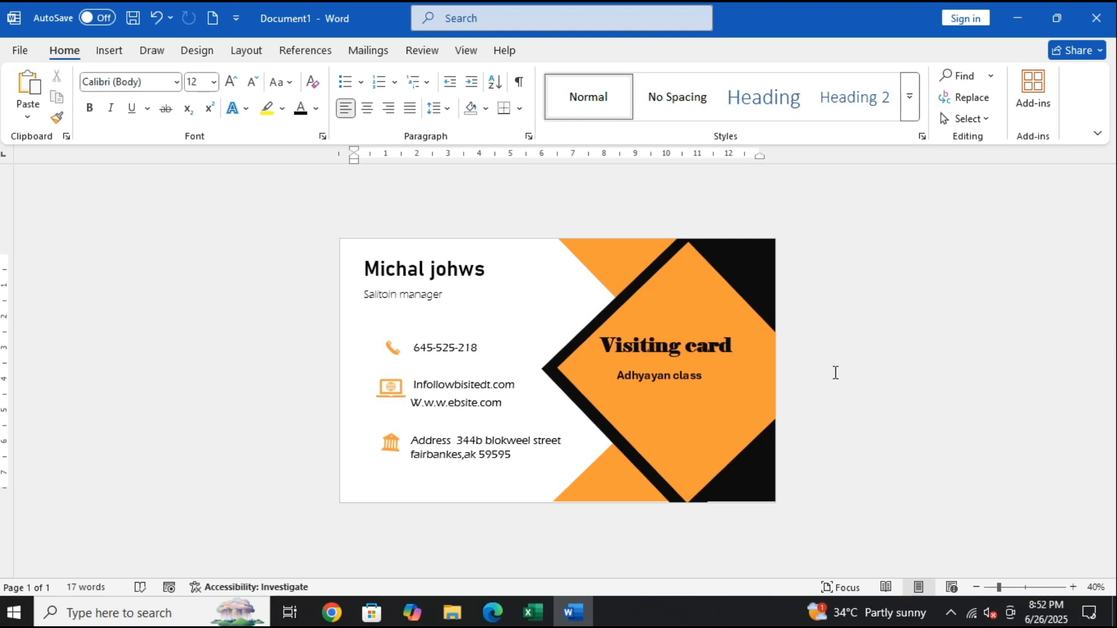
pyautogui.click(391, 441)
pyautogui.moveTo(387, 492); pyautogui.dragTo(379, 493)
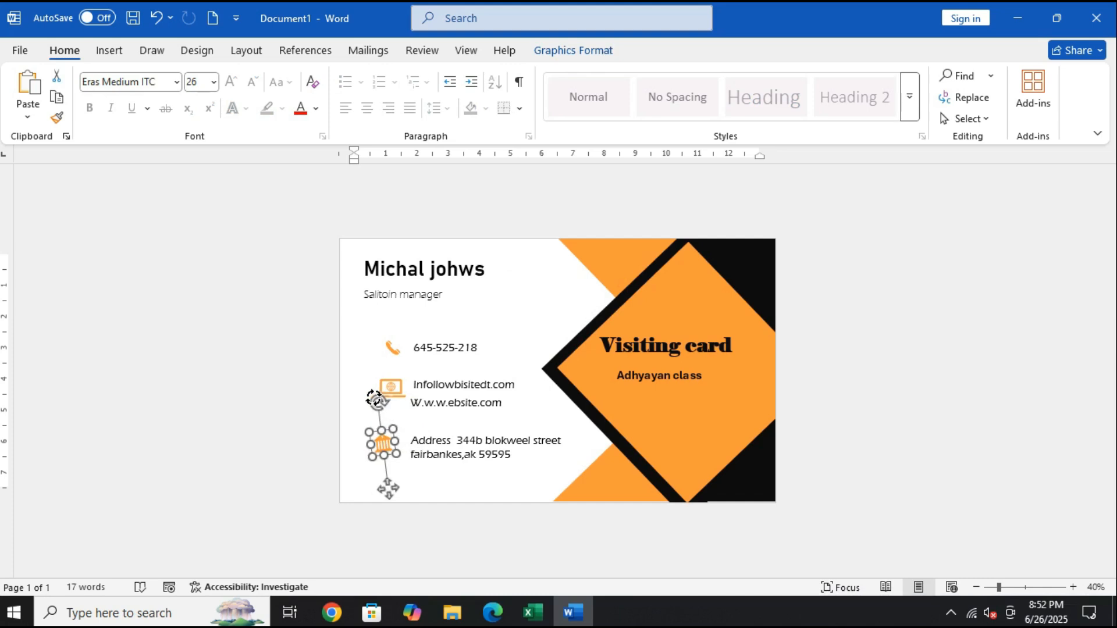
pyautogui.hotkey('ctrl', 'a')
pyautogui.click(943, 321)
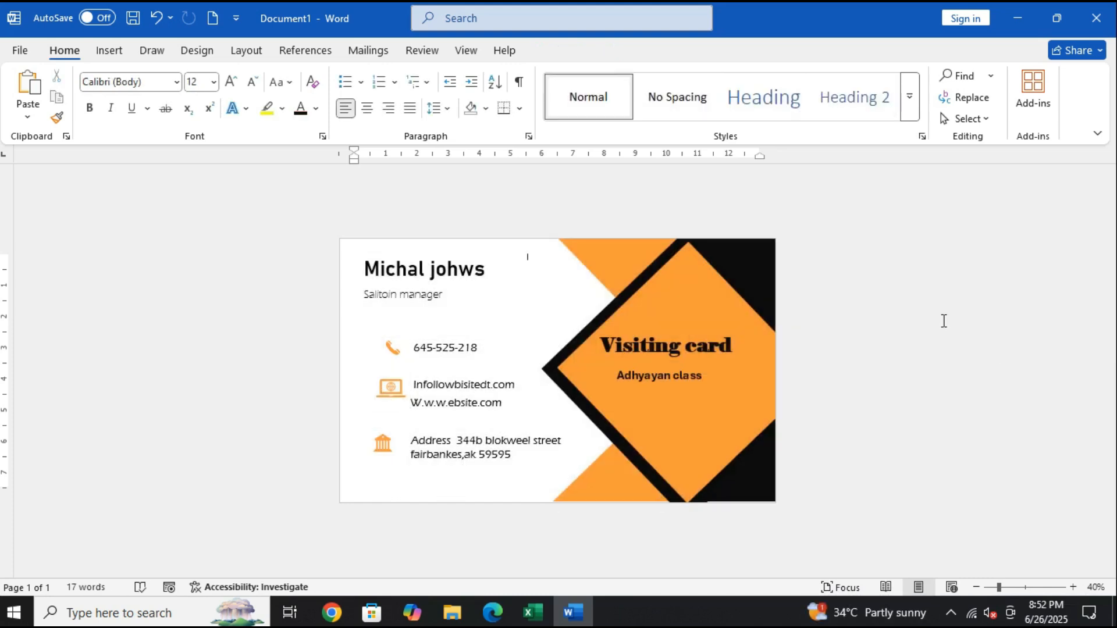
# Save the card as a Word document in a Documents subfolder, named "visiting card" followed by the person's first name, and close it
pyautogui.hotkey('ctrl', 's')
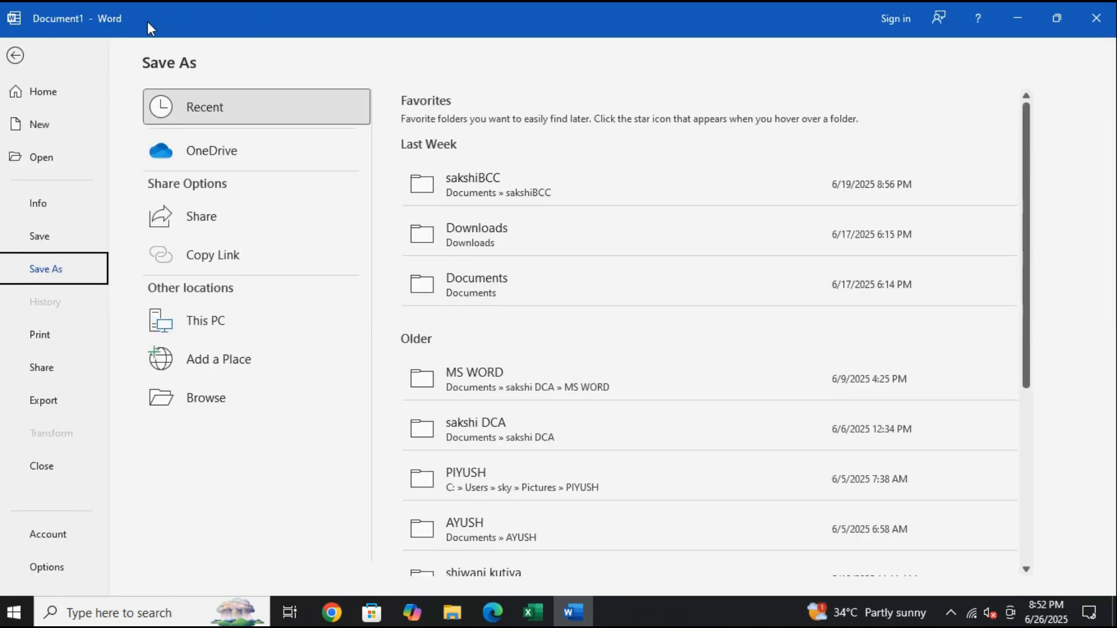
pyautogui.scroll(-3, 600, 322)
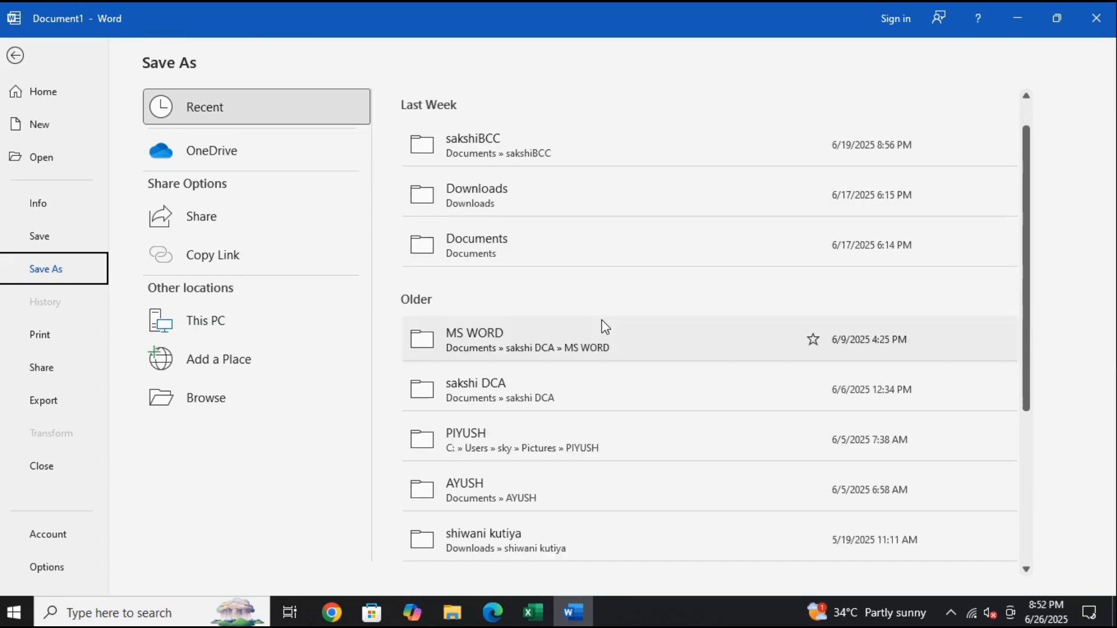
pyautogui.click(594, 322)
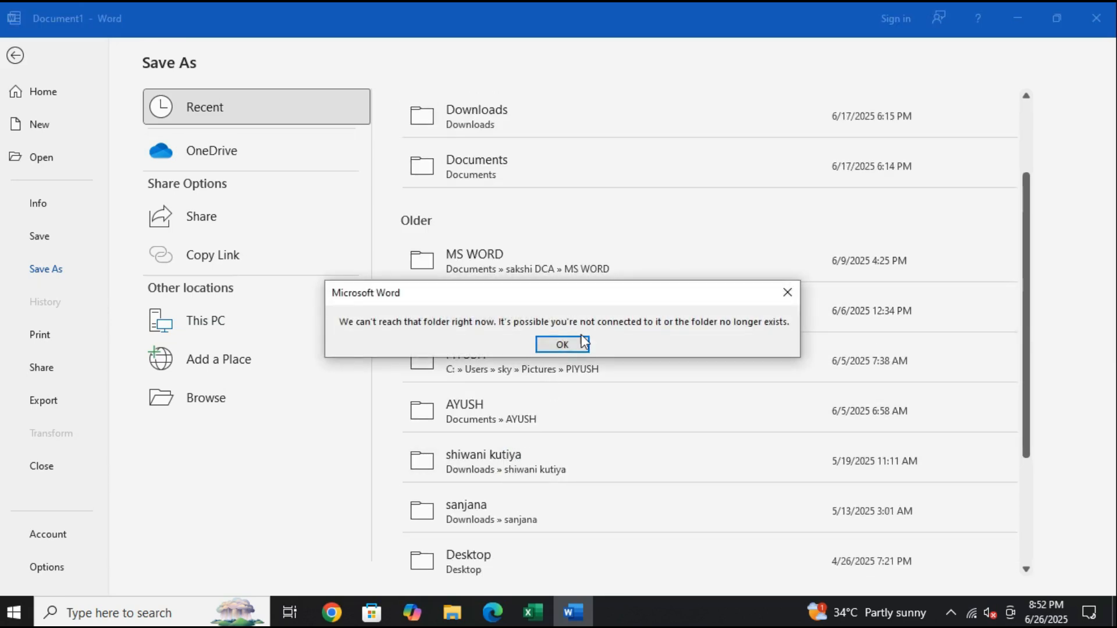
pyautogui.click(789, 293)
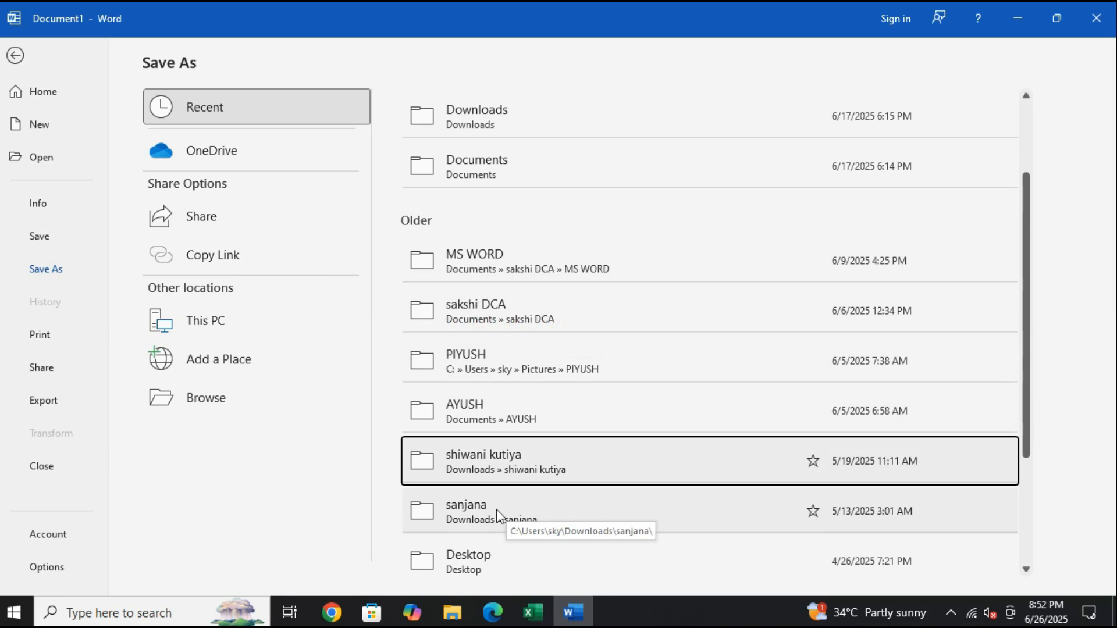
pyautogui.click(528, 411)
pyautogui.click(260, 278)
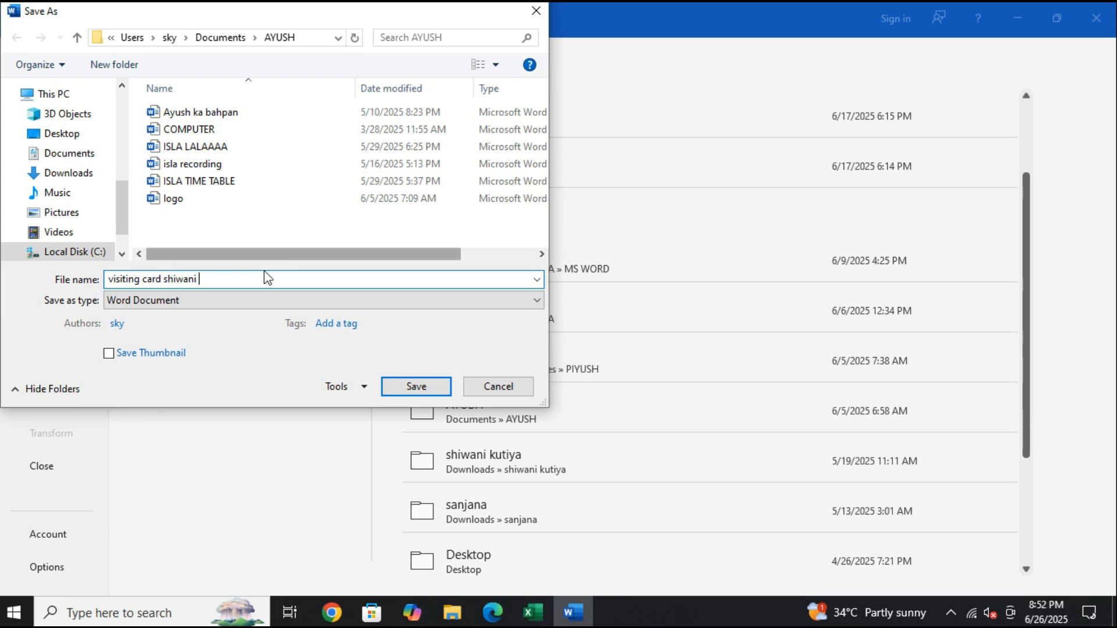
pyautogui.click(437, 387)
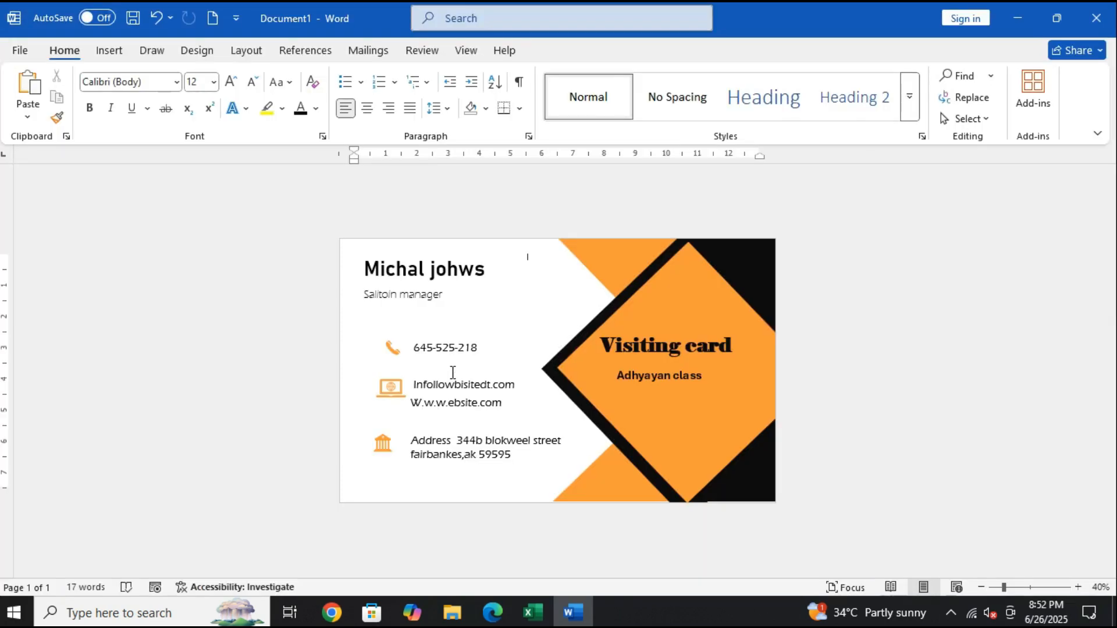
pyautogui.click(1096, 18)
pyautogui.click(1101, 20)
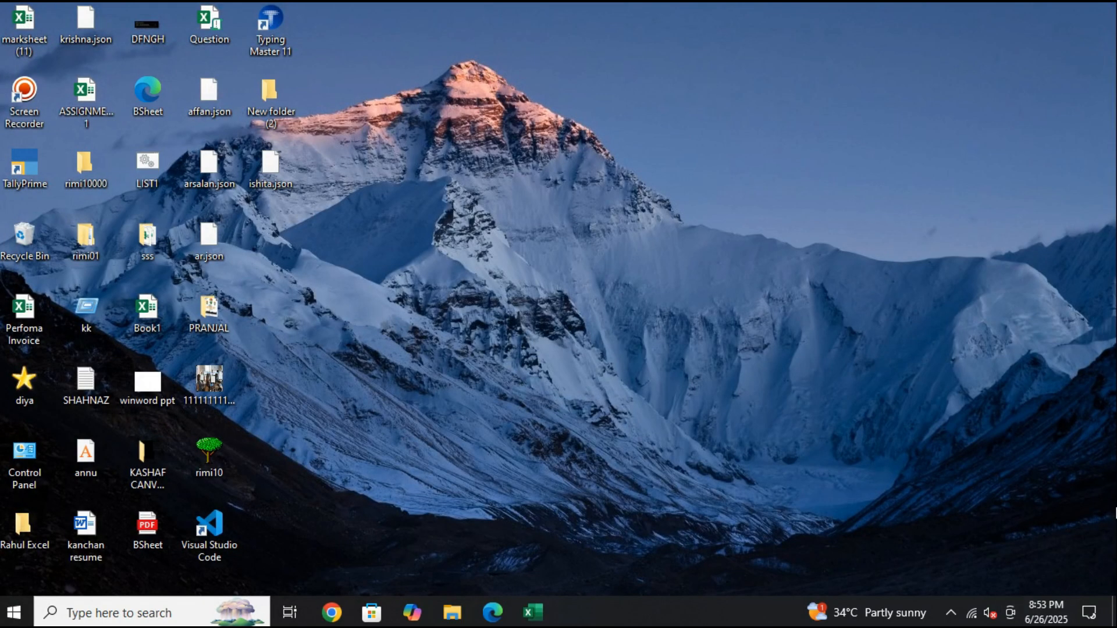
pyautogui.click(950, 613)
pyautogui.click(966, 576)
pyautogui.click(1014, 541)
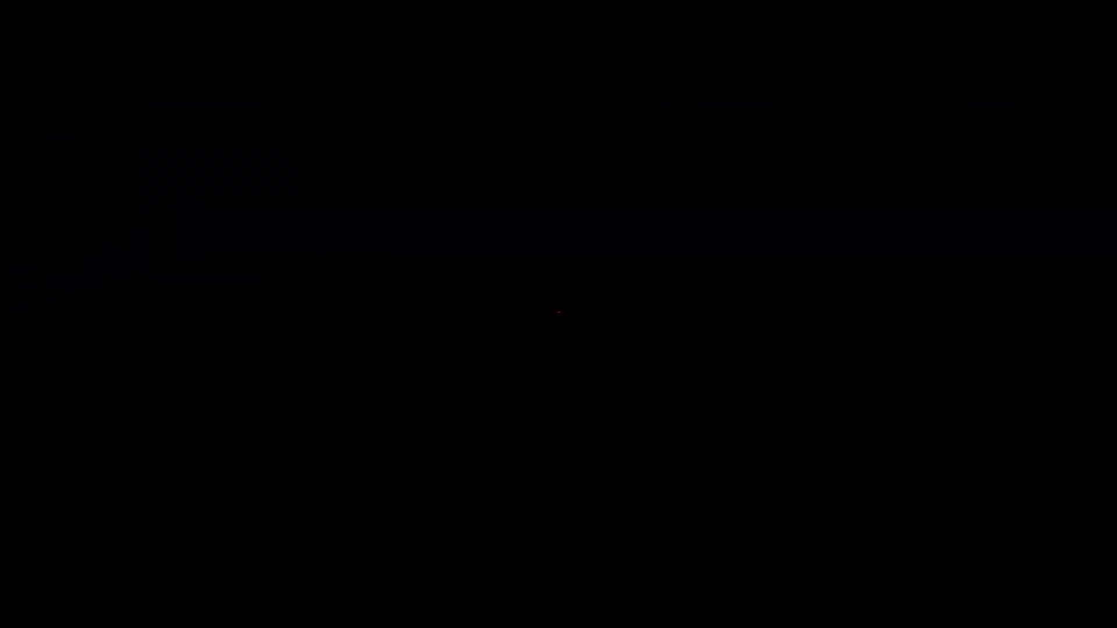